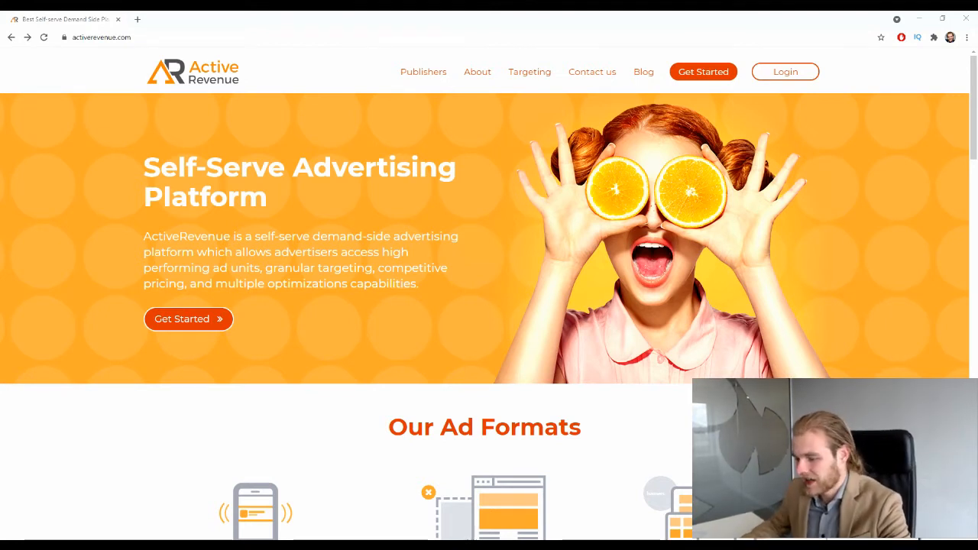
- Read through the Self-Serve Advertising landing page, highlighting the headline and the Pop ad description
left_click_drag(152, 160, 476, 166)
left_click(285, 195)
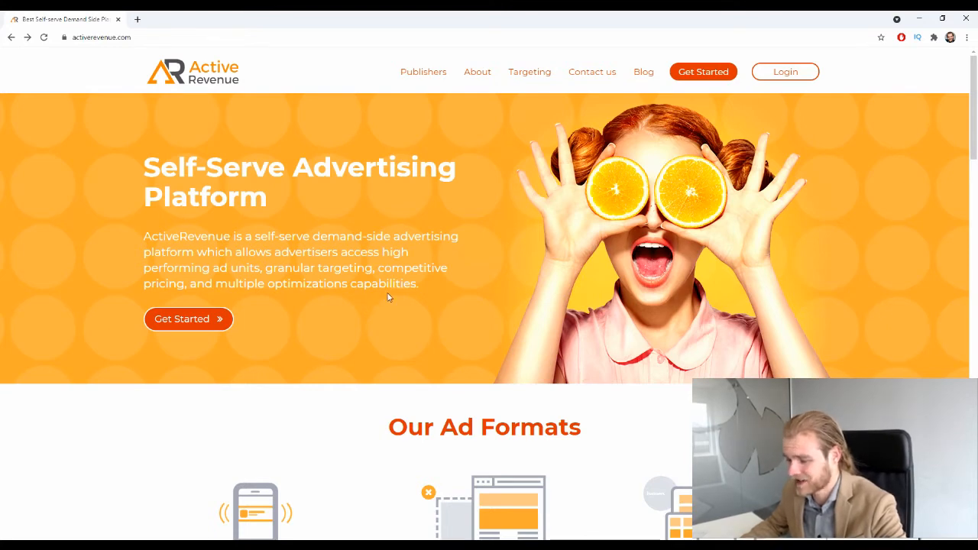
scroll(381, 263, "down", 3)
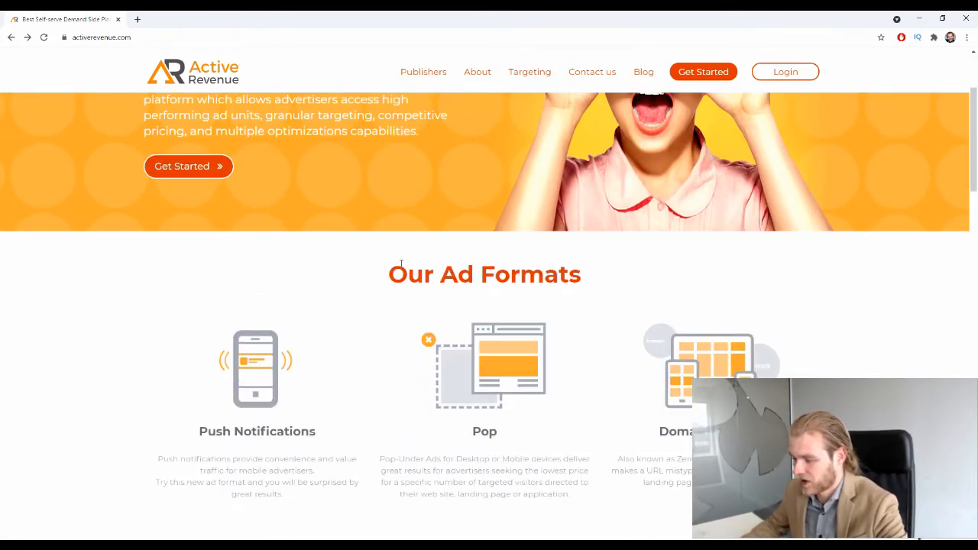
scroll(370, 275, "down", 1)
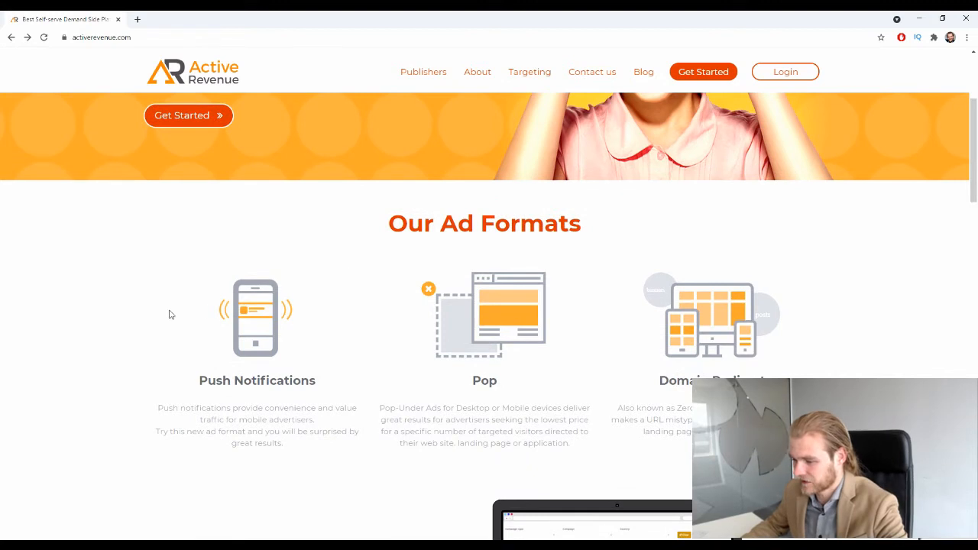
scroll(191, 310, "down", 1)
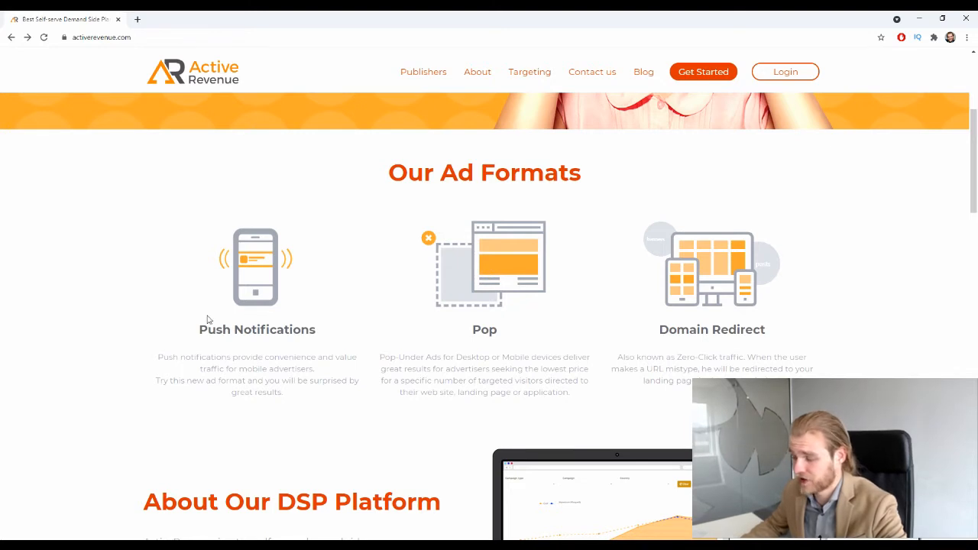
left_click_drag(474, 329, 525, 333)
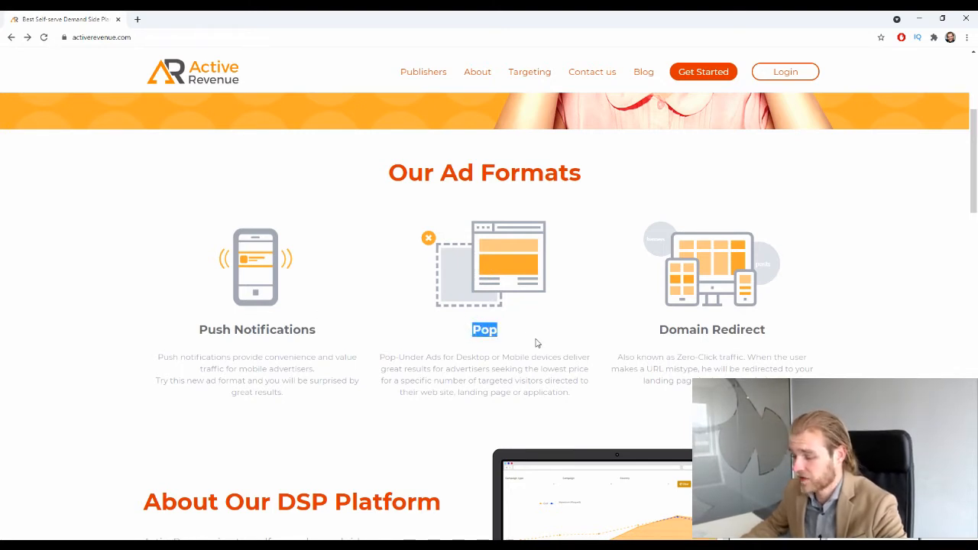
left_click(536, 342)
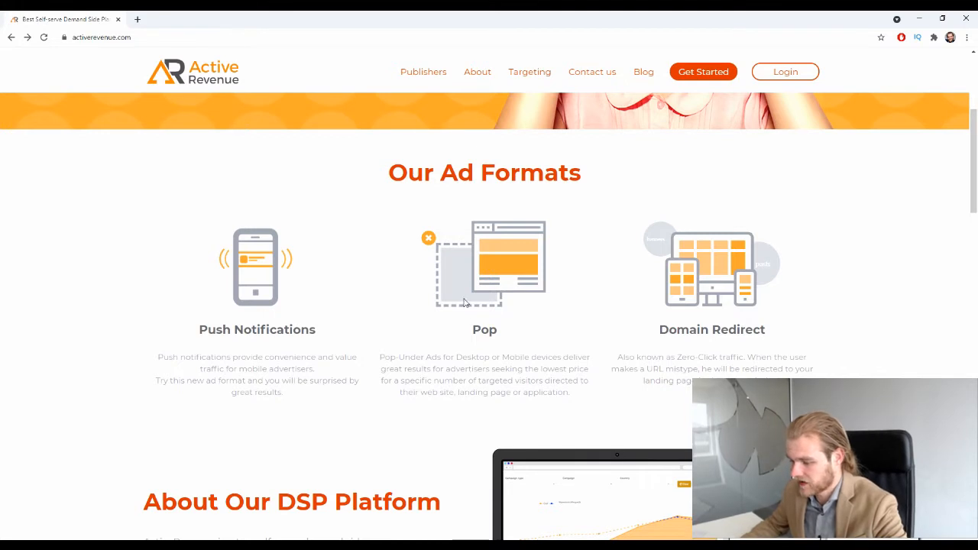
left_click_drag(386, 357, 418, 358)
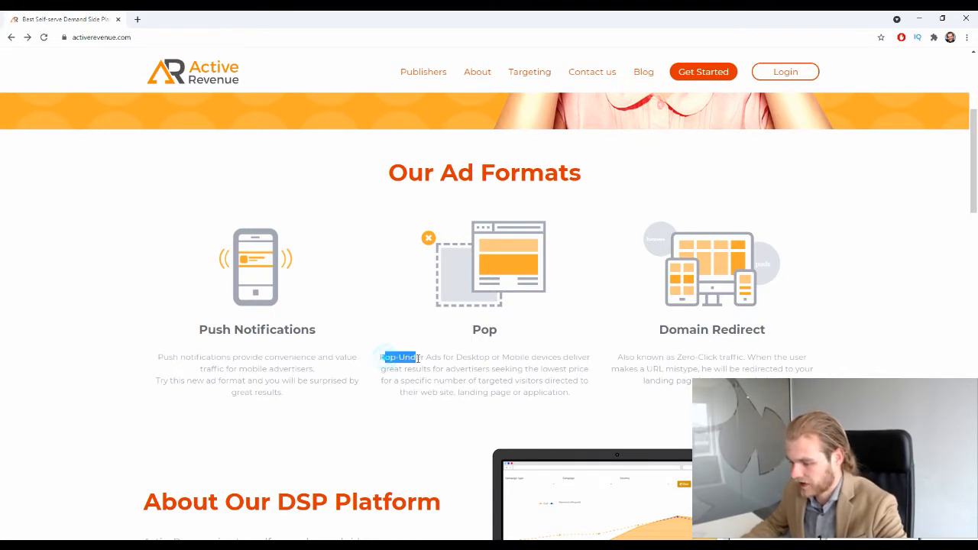
left_click(562, 364)
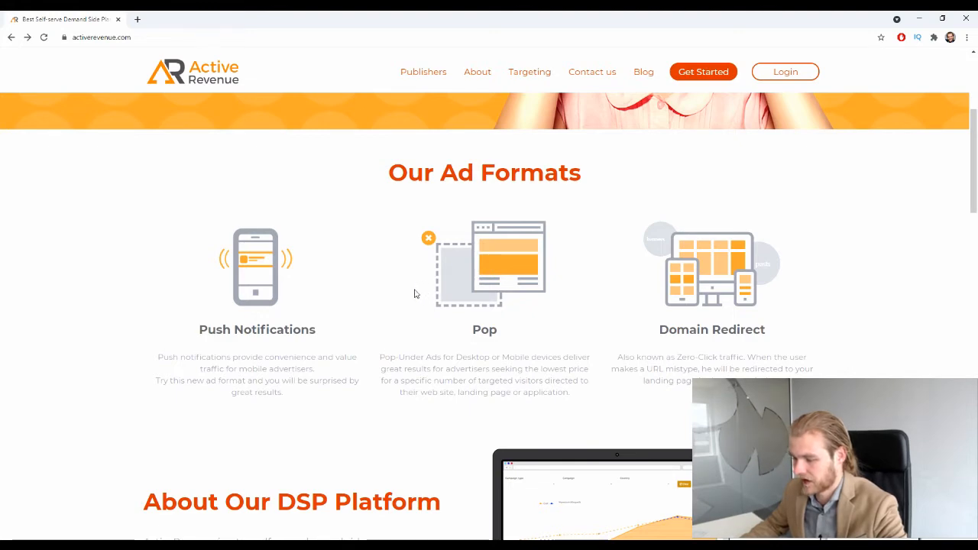
scroll(614, 295, "down", 1)
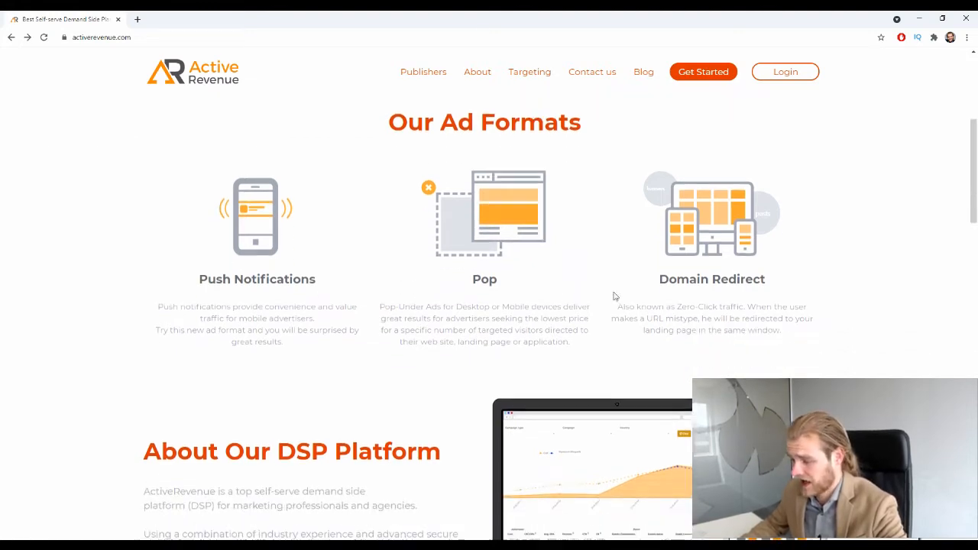
scroll(613, 295, "down", 2)
scroll(631, 313, "down", 2)
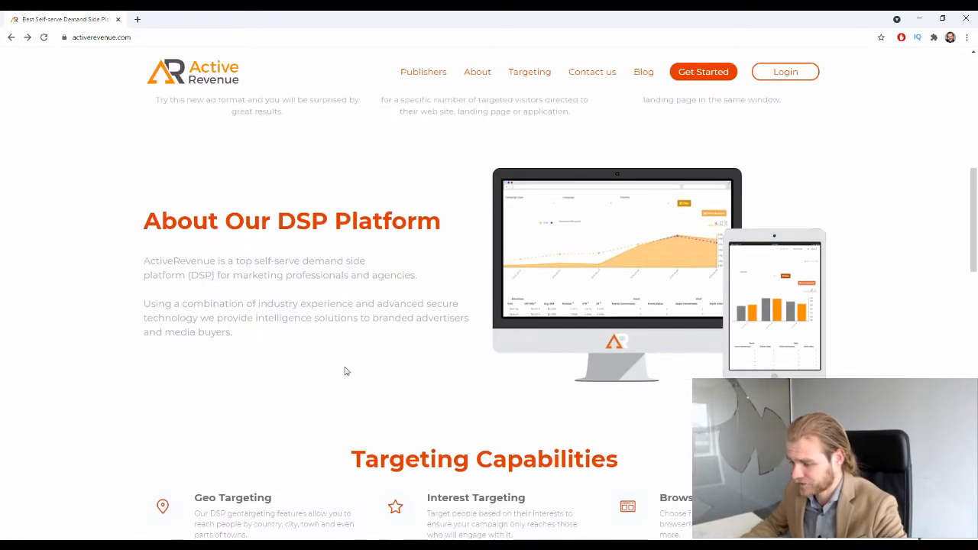
scroll(336, 359, "down", 1)
scroll(268, 306, "down", 1)
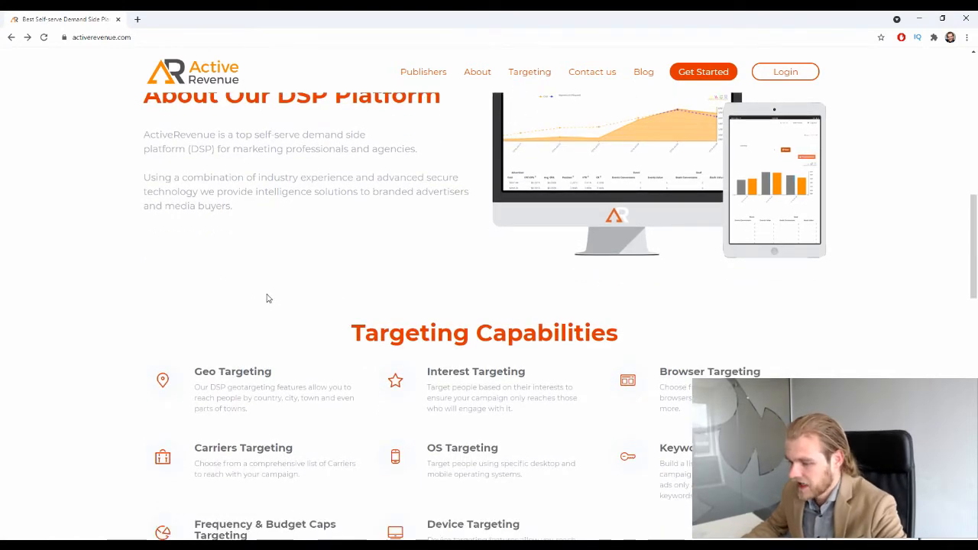
scroll(264, 291, "down", 2)
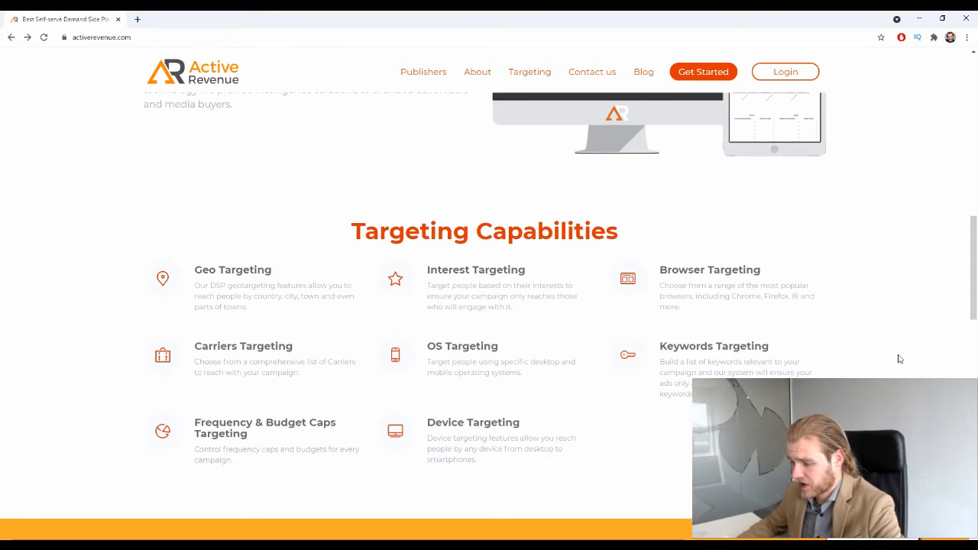
scroll(900, 356, "down", 2)
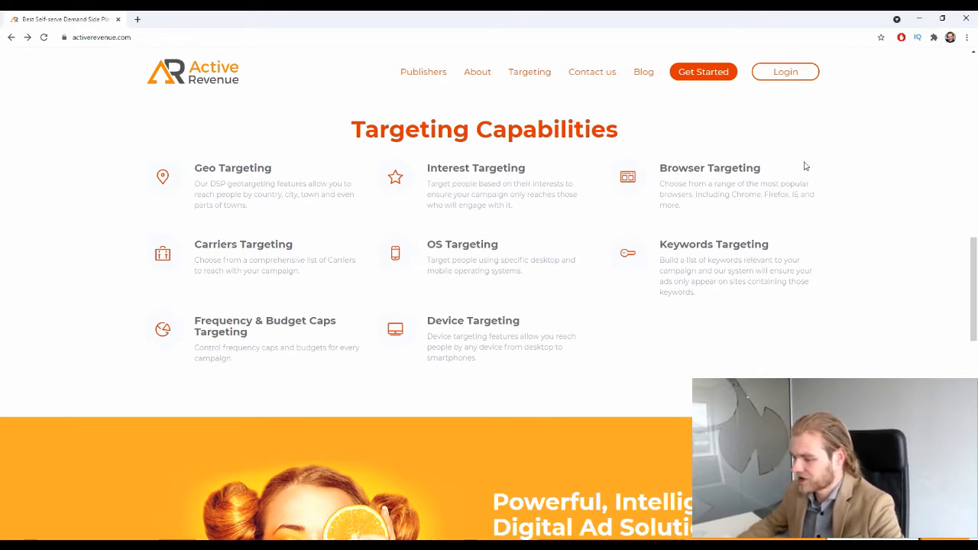
scroll(553, 234, "down", 3)
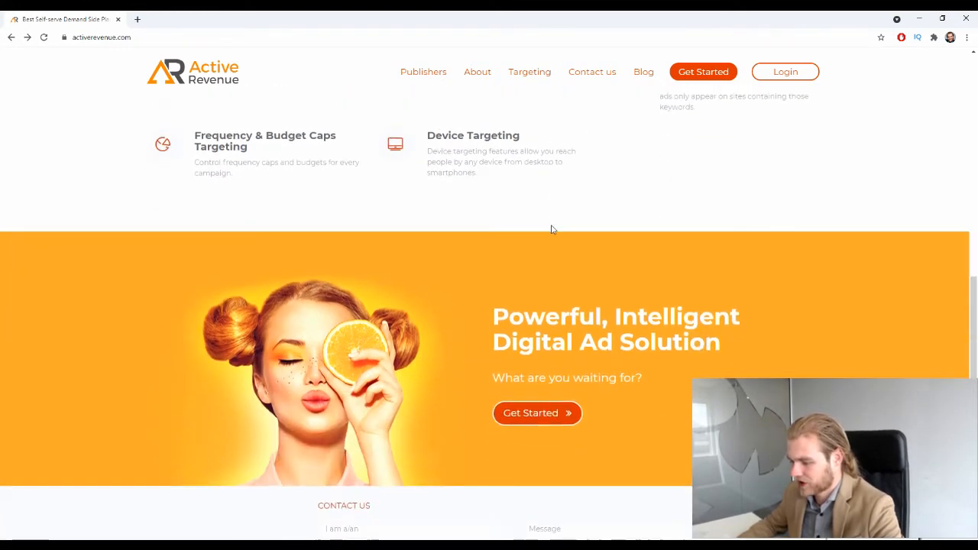
scroll(552, 229, "down", 10)
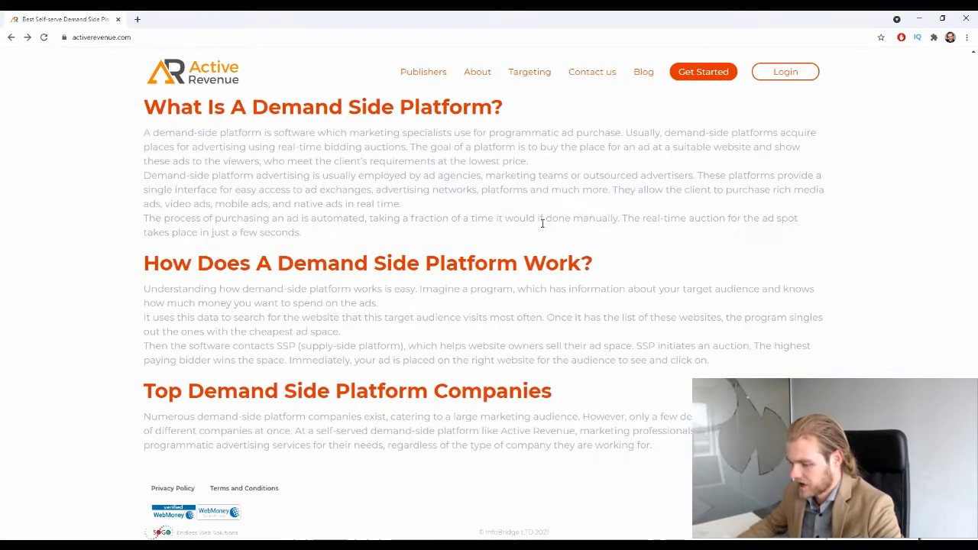
scroll(543, 223, "up", 10)
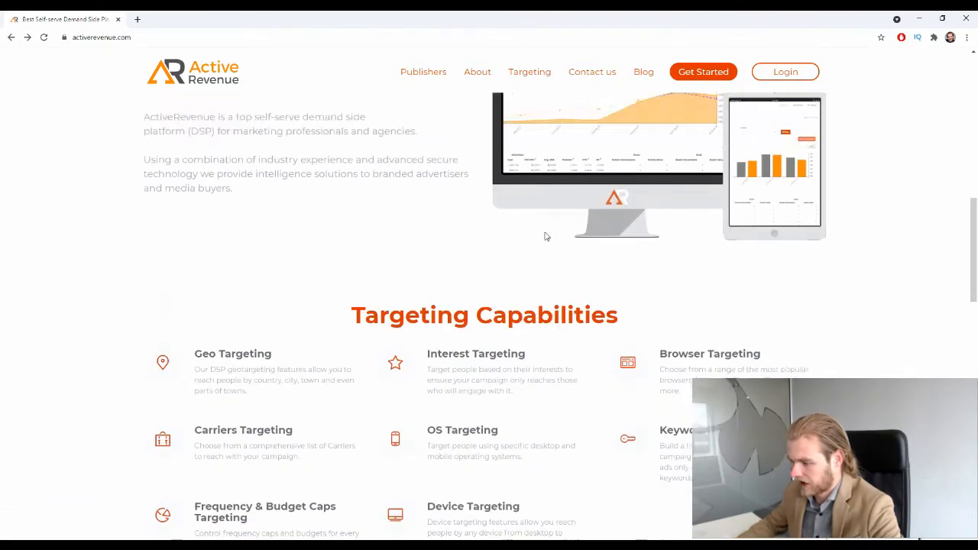
scroll(544, 237, "up", 10)
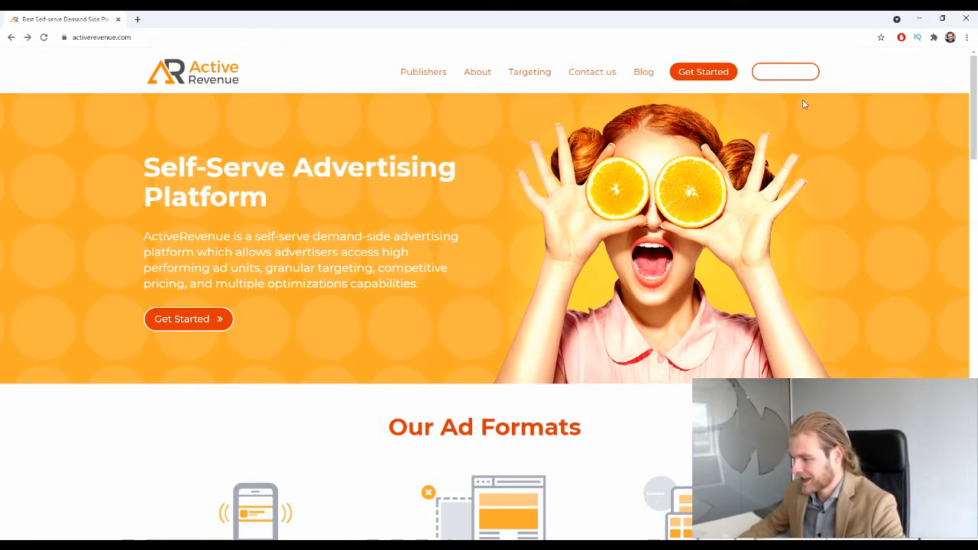
- Go to the advertiser sign-in page and enter the account e-mail and password
left_click(787, 72)
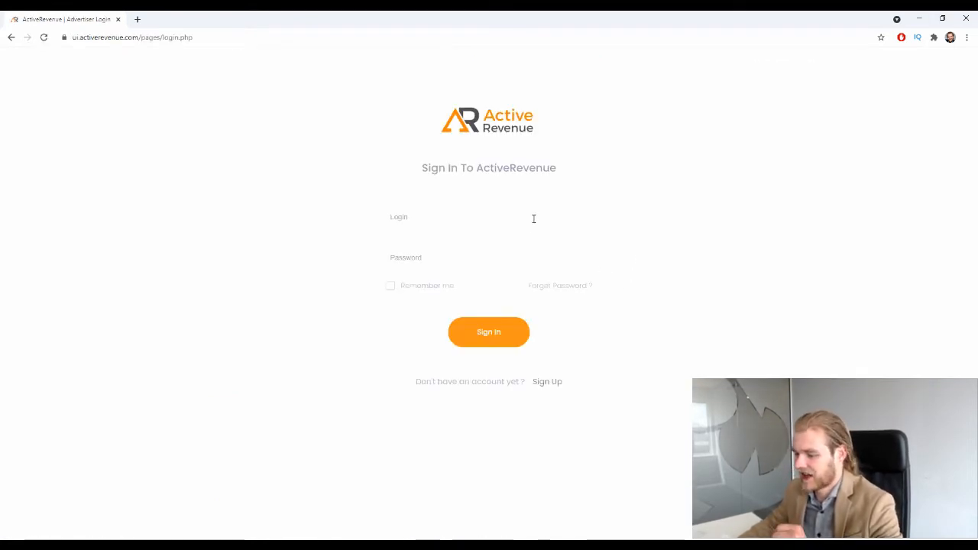
left_click(530, 227)
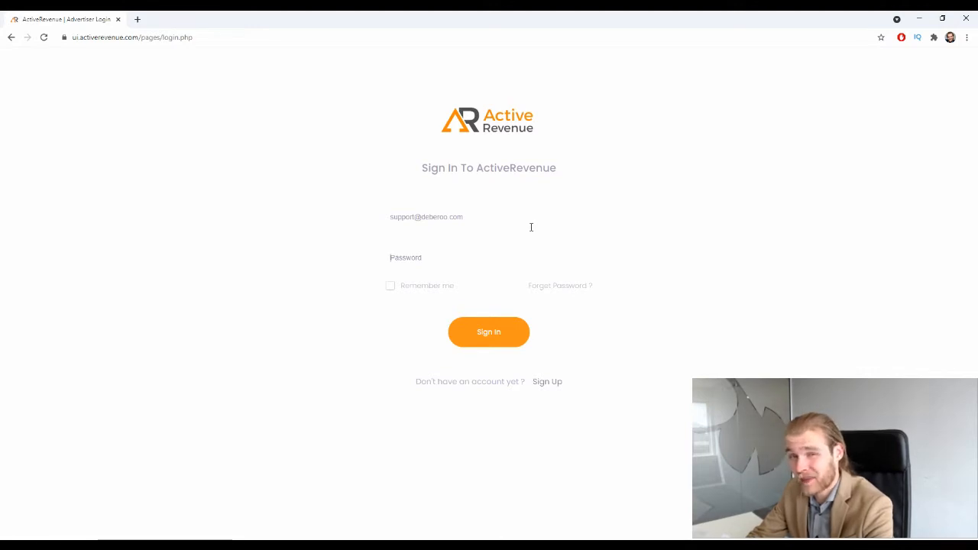
type("•••••")
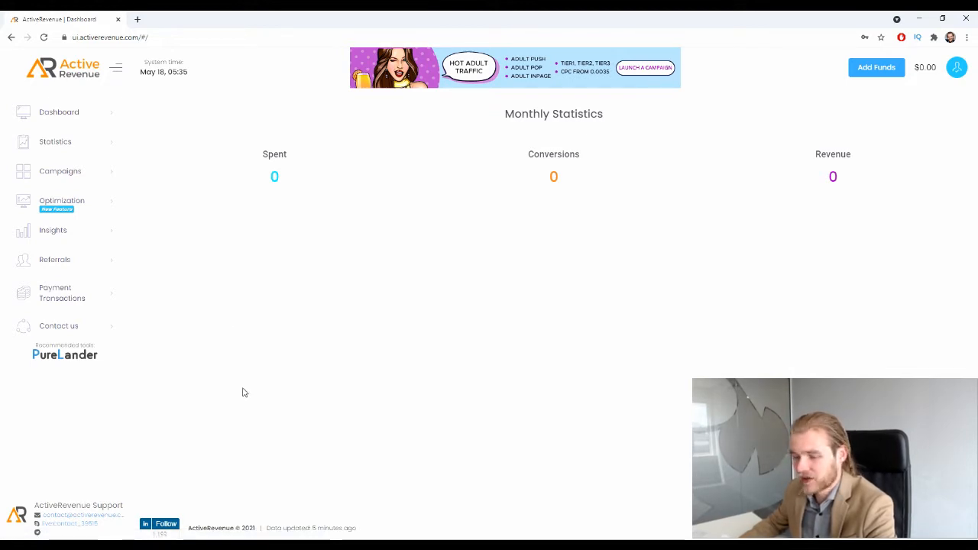
- Expand Campaigns in the sidebar, choose Create a Campaign, and pick the Push card
left_click(112, 171)
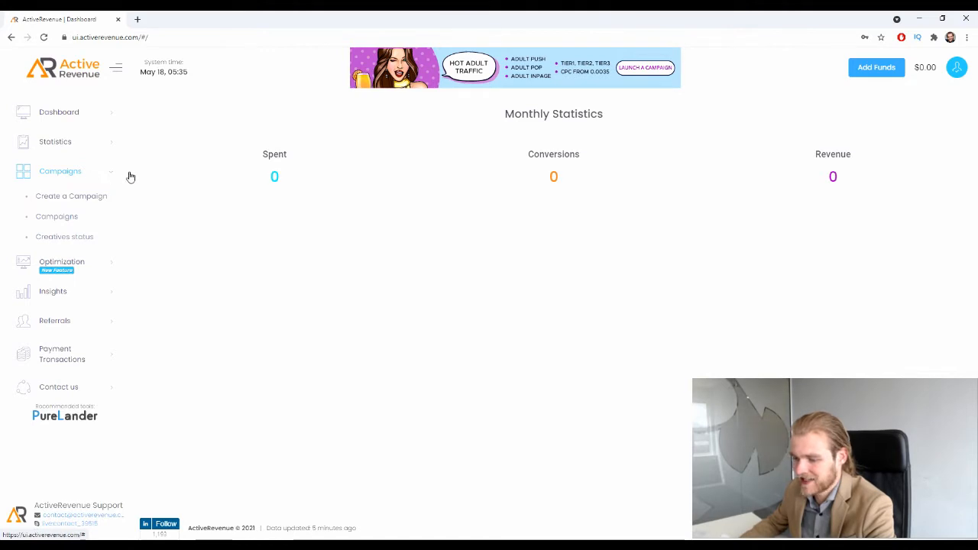
left_click(81, 200)
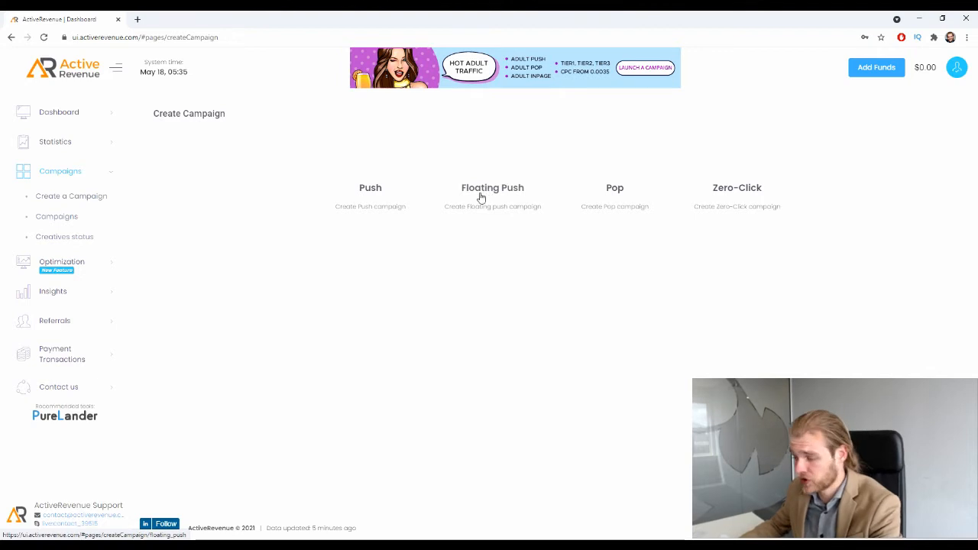
left_click(338, 208)
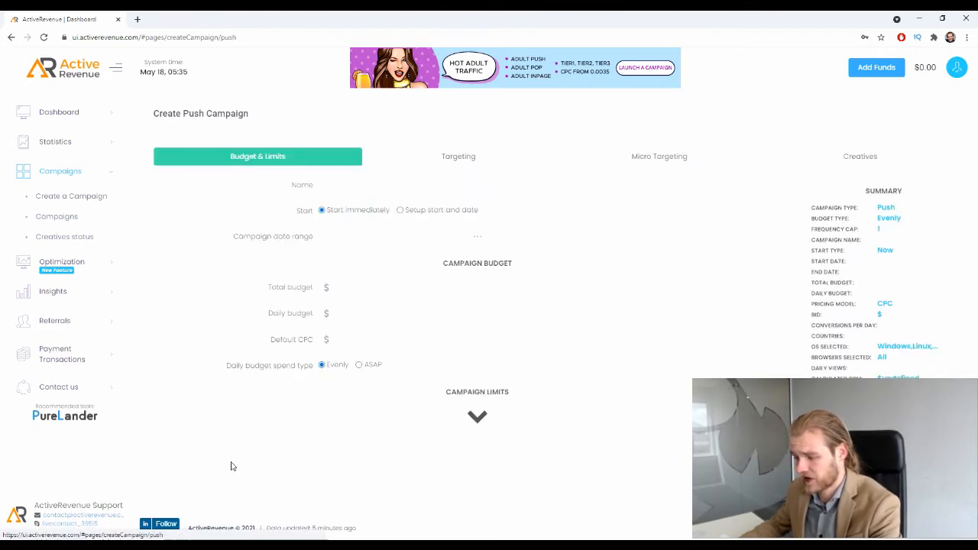
- Name the campaign 'Deberoo'
left_click(403, 184)
left_click(581, 179)
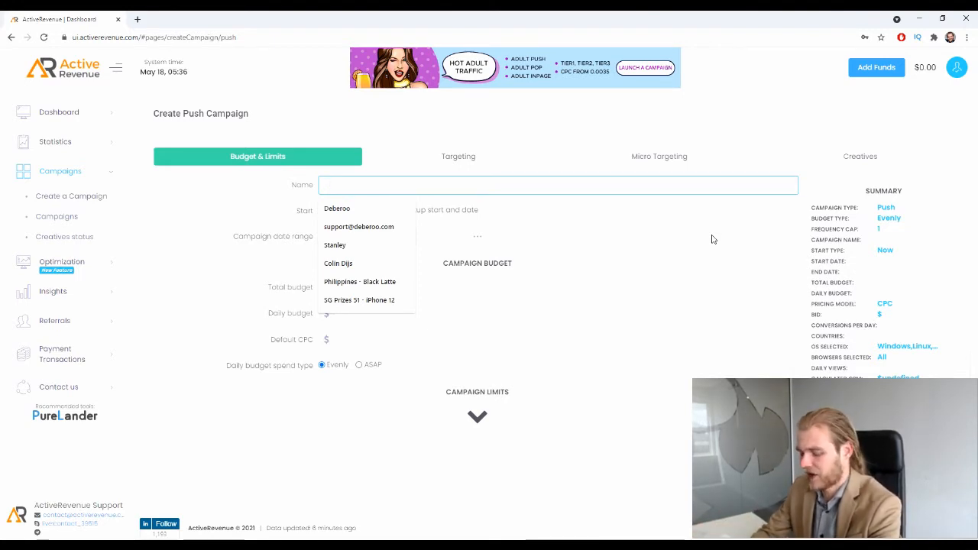
type("Deberoo")
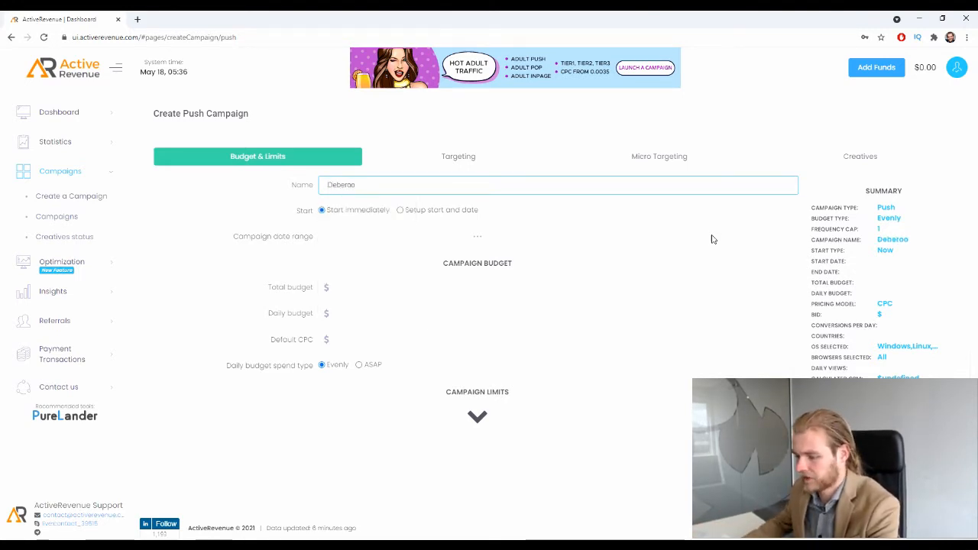
left_click(251, 213)
- Choose a scheduled start and set the start date to June 5, 2021
left_click_drag(287, 215, 384, 214)
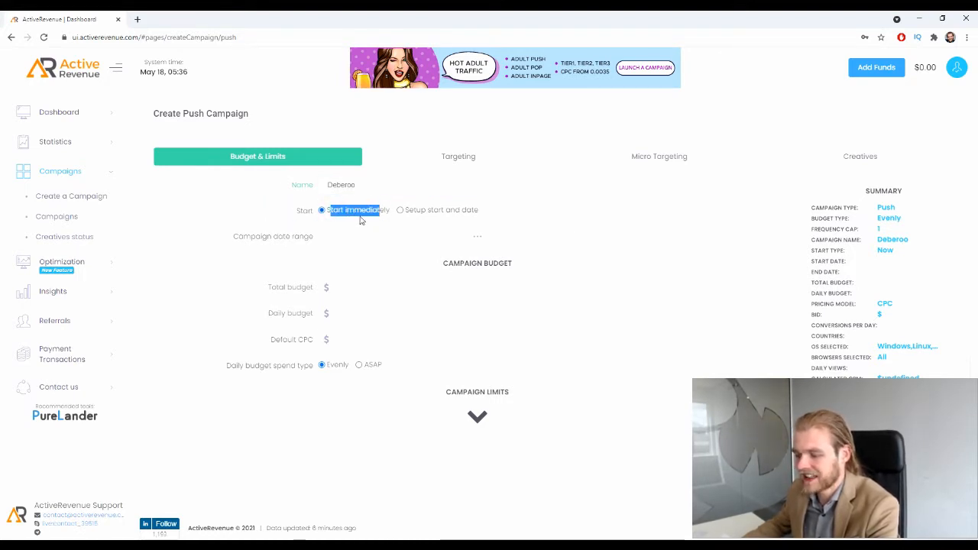
left_click(417, 214)
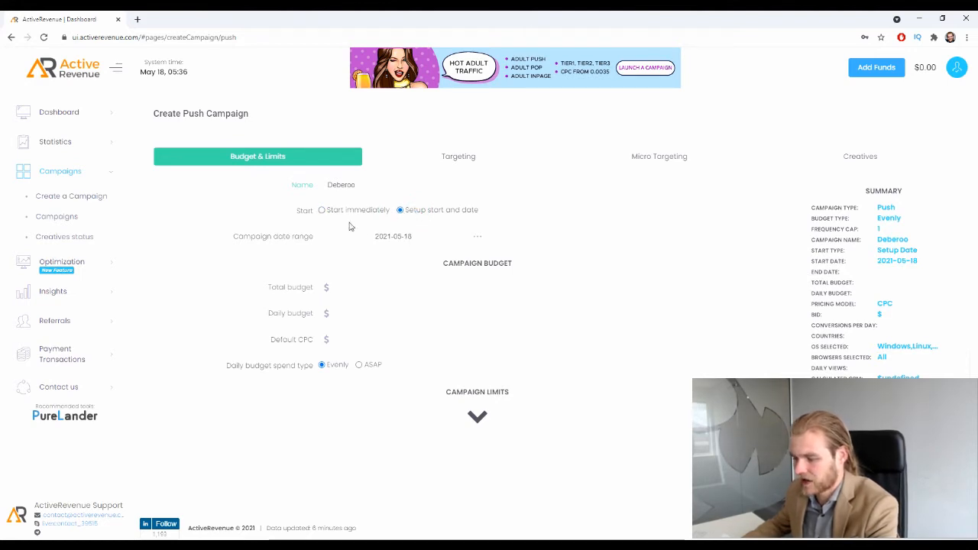
left_click(501, 234)
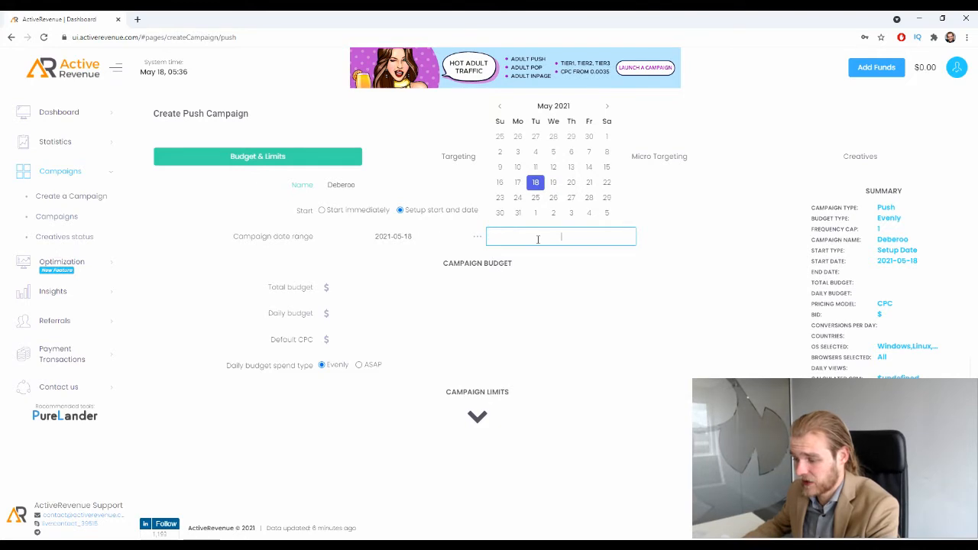
left_click(706, 223)
left_click(392, 238)
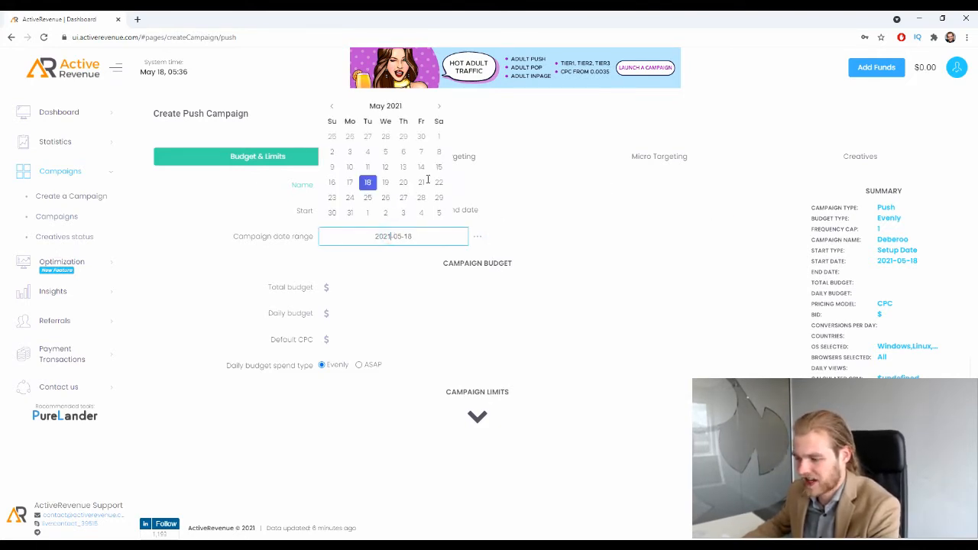
left_click(433, 220)
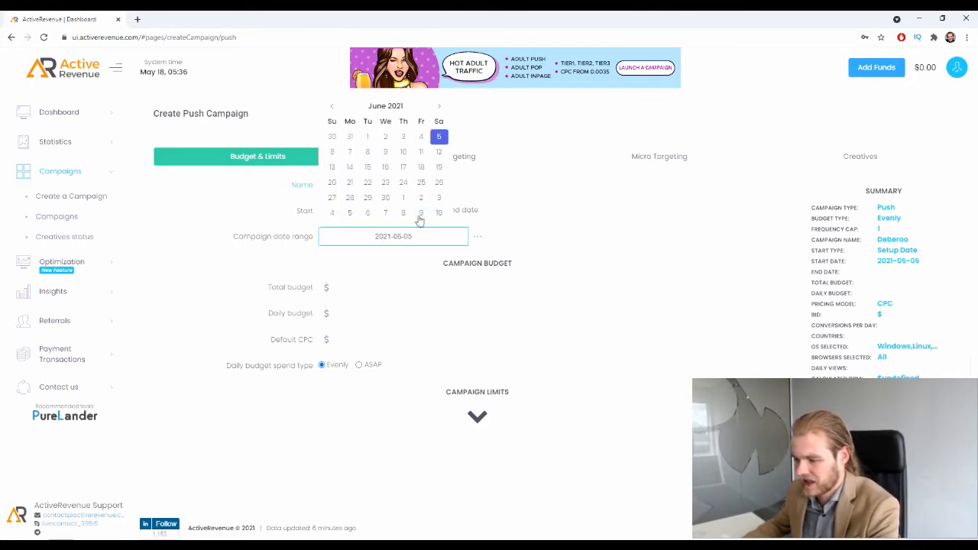
left_click(242, 234)
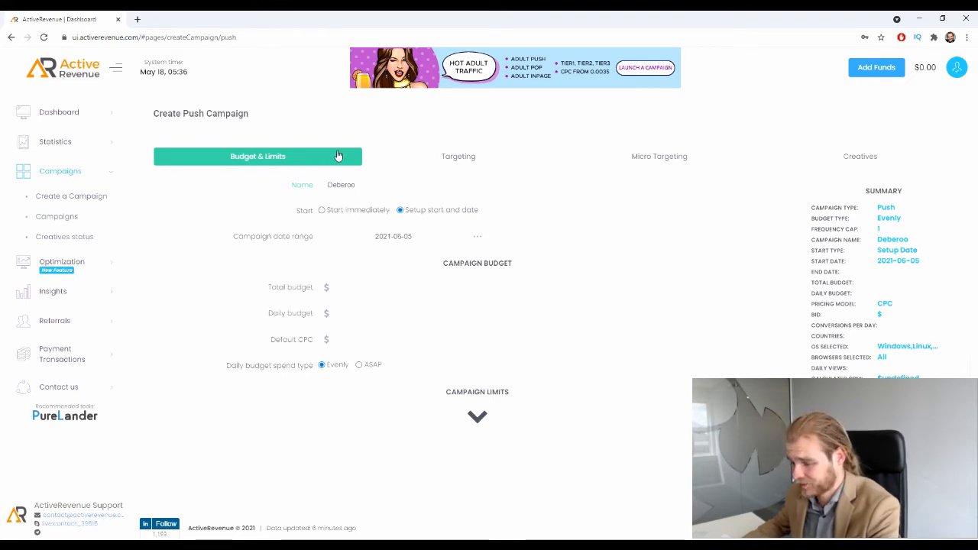
- Enter a daily budget of 150
left_click_drag(472, 258, 519, 262)
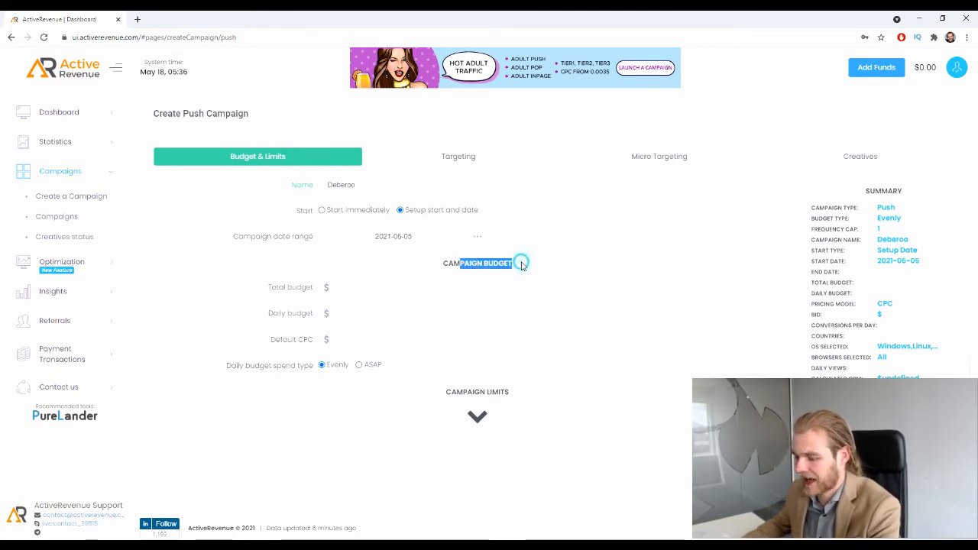
left_click(518, 262)
left_click(355, 287)
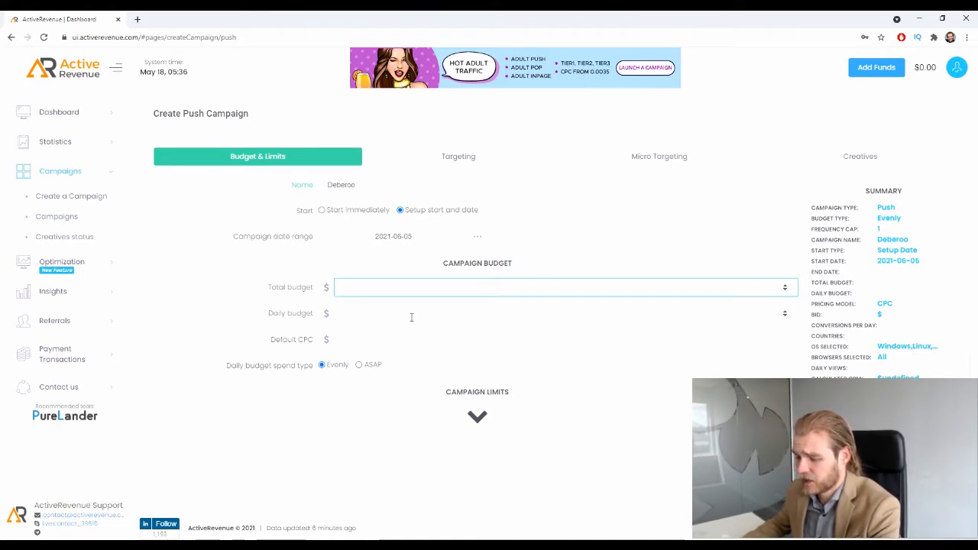
left_click(412, 315)
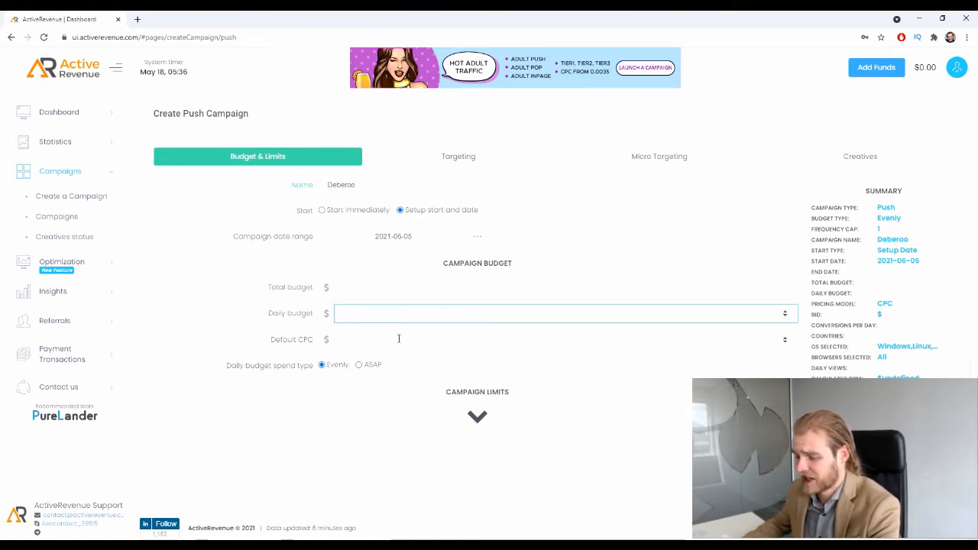
left_click(400, 339)
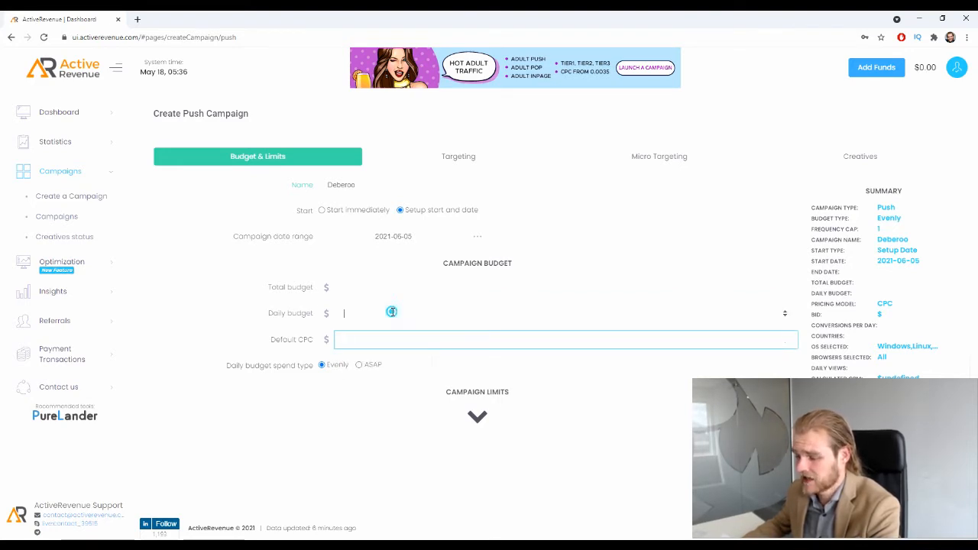
left_click(393, 310)
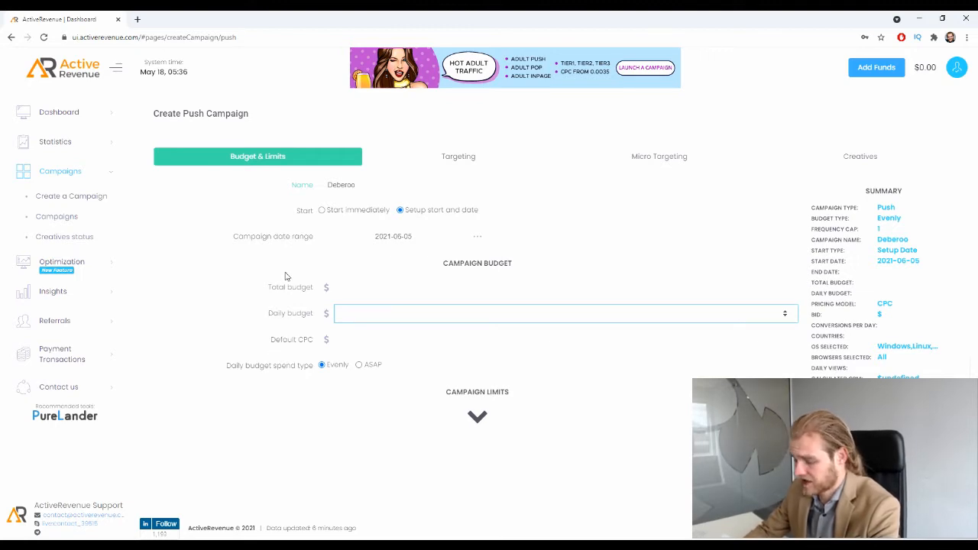
type("150")
left_click(279, 321)
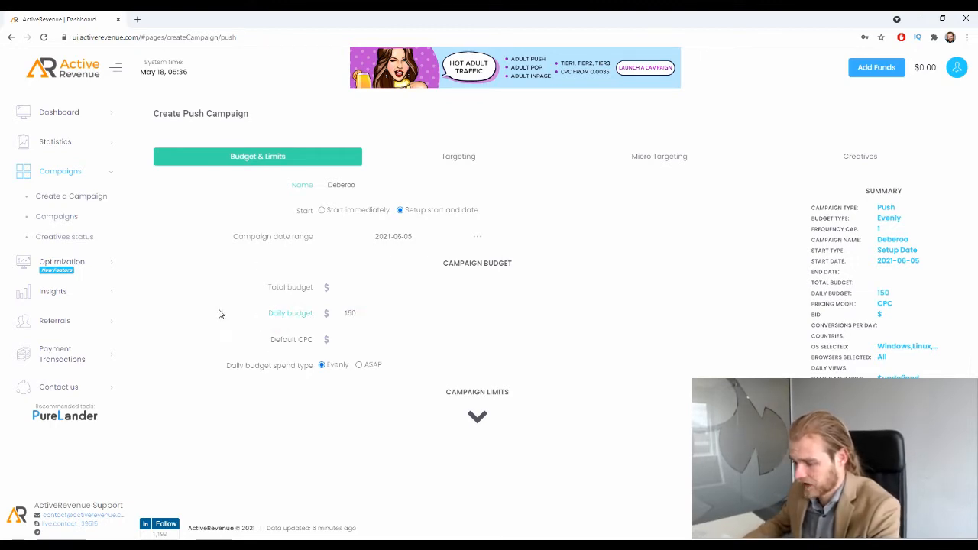
- Keep budget spending on Evenly after trying ASAP, and expand Campaign Limits
left_click_drag(227, 368, 312, 371)
left_click(359, 389)
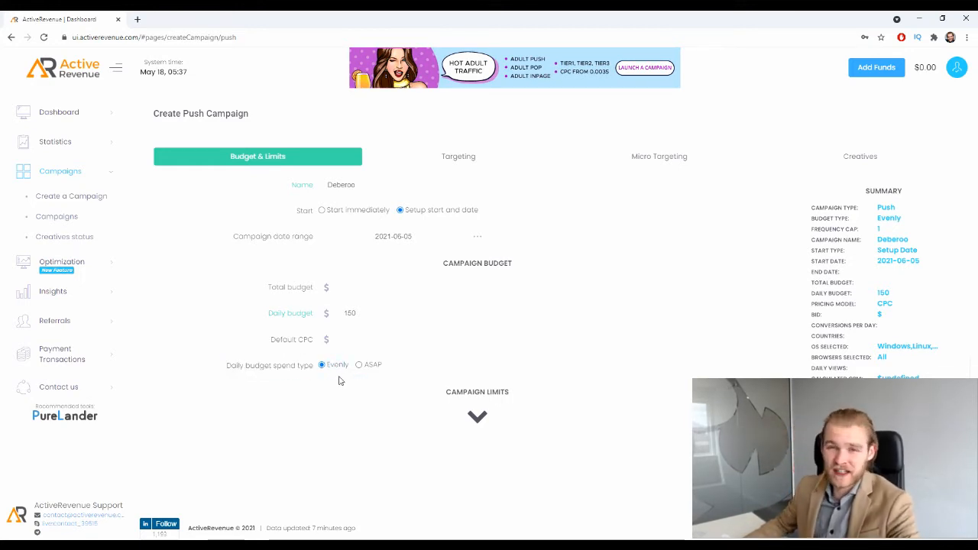
double_click(375, 318)
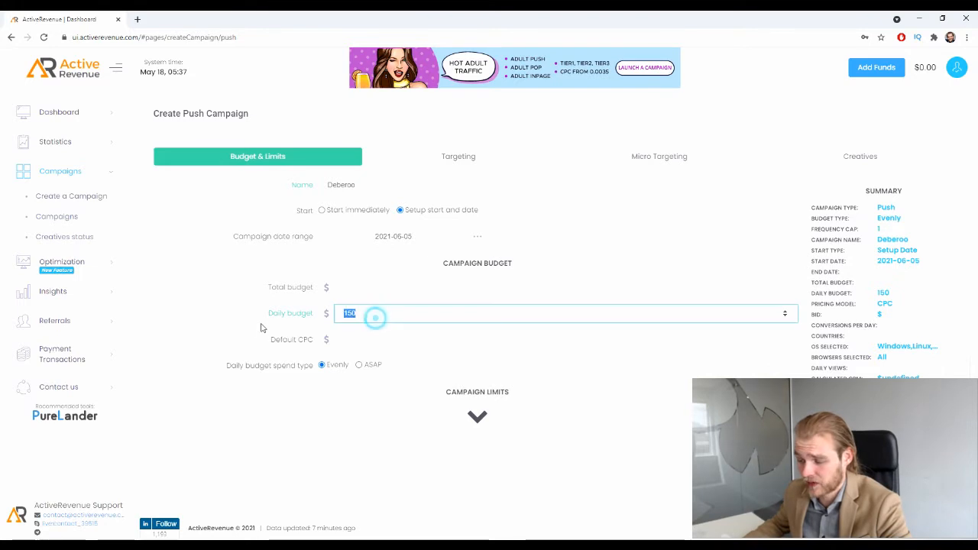
left_click(213, 315)
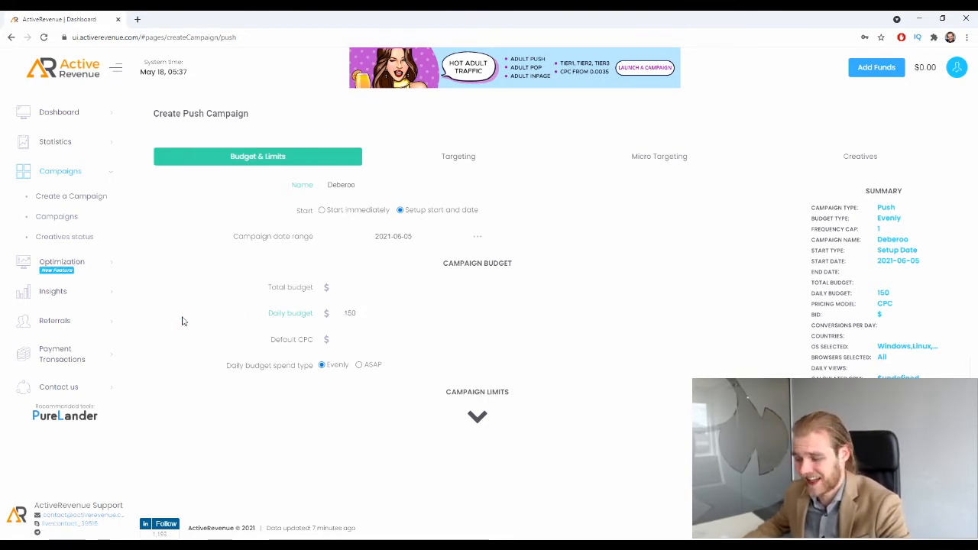
left_click(371, 364)
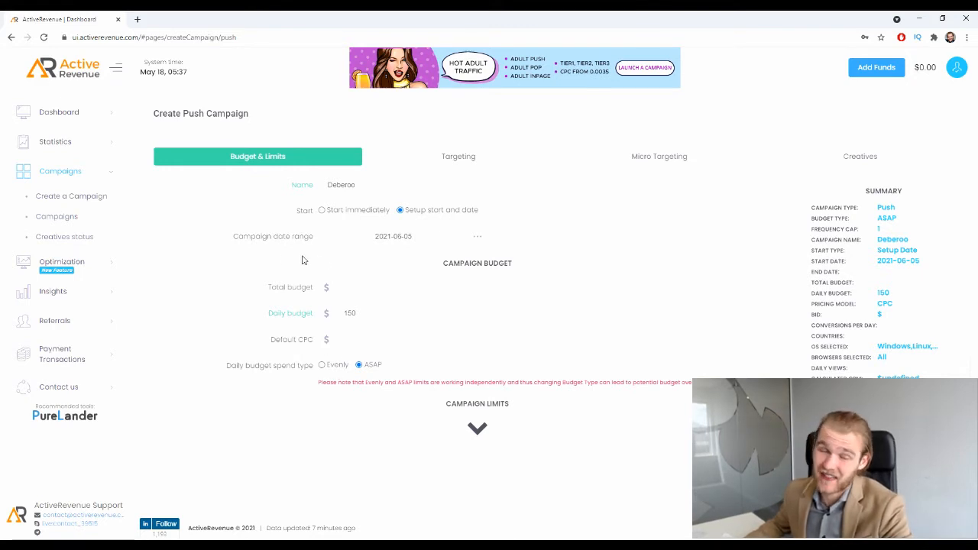
left_click(322, 365)
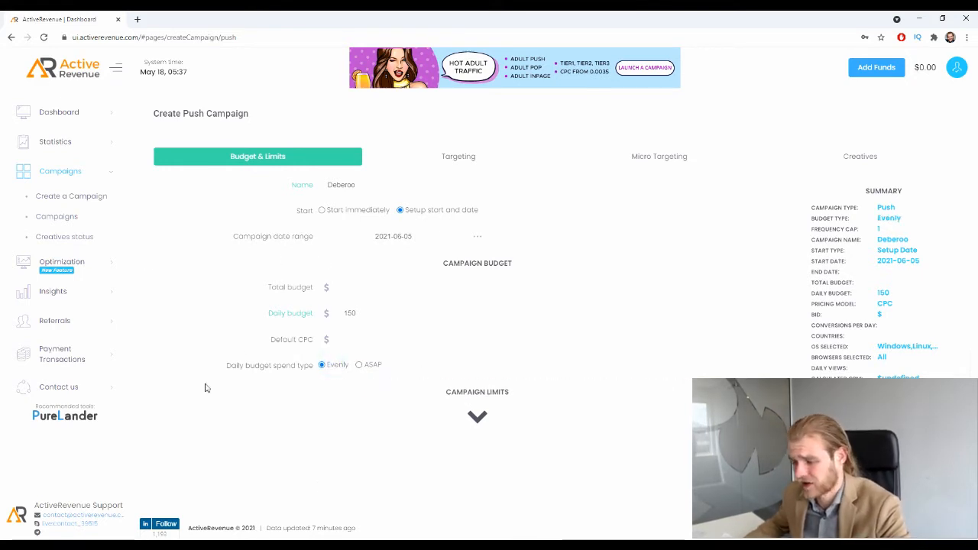
left_click(478, 413)
scroll(474, 364, "down", 1)
scroll(474, 364, "down", 1)
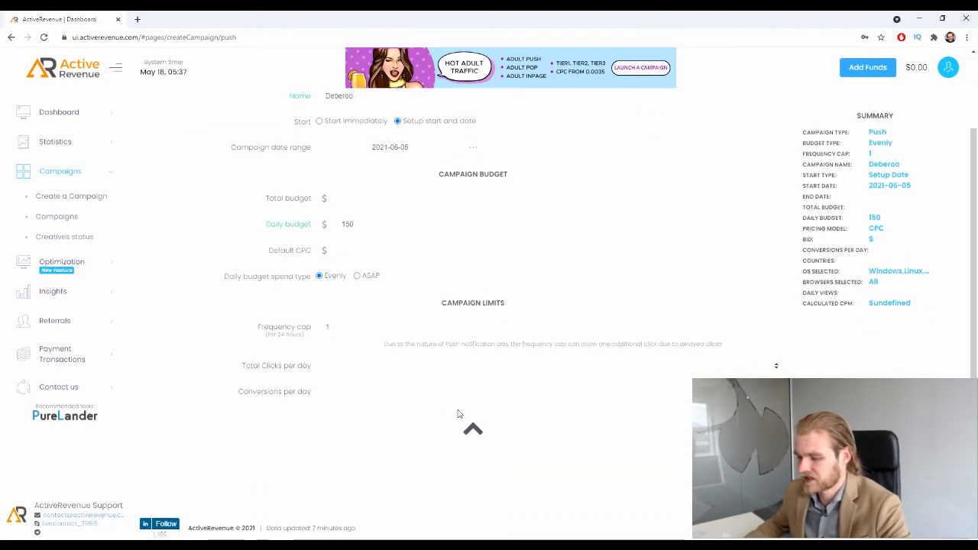
left_click_drag(258, 338, 298, 344)
left_click(297, 343)
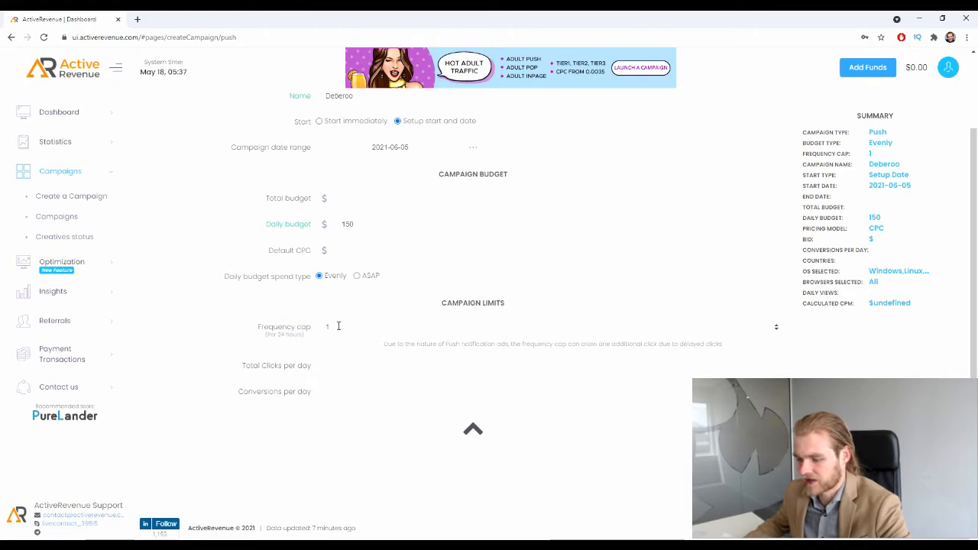
left_click(321, 327)
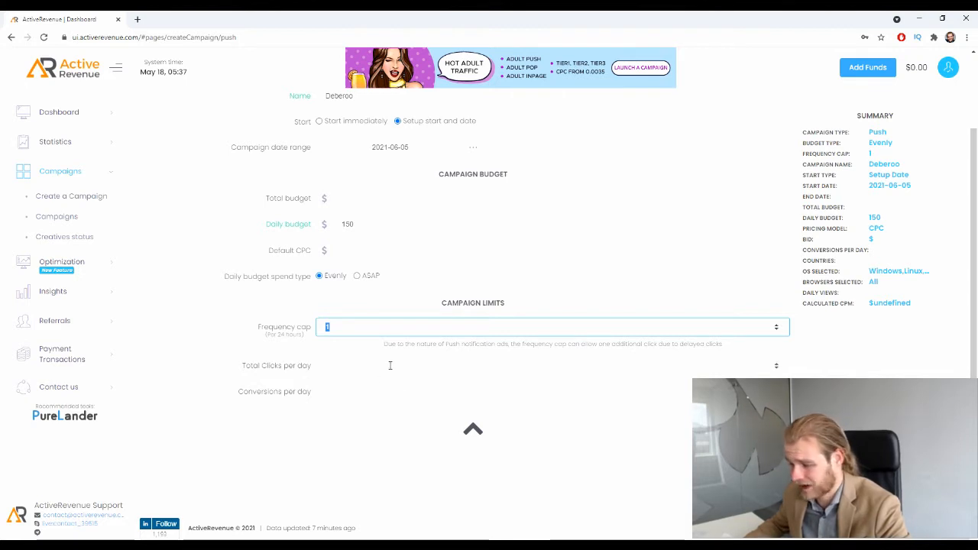
left_click_drag(384, 344, 673, 349)
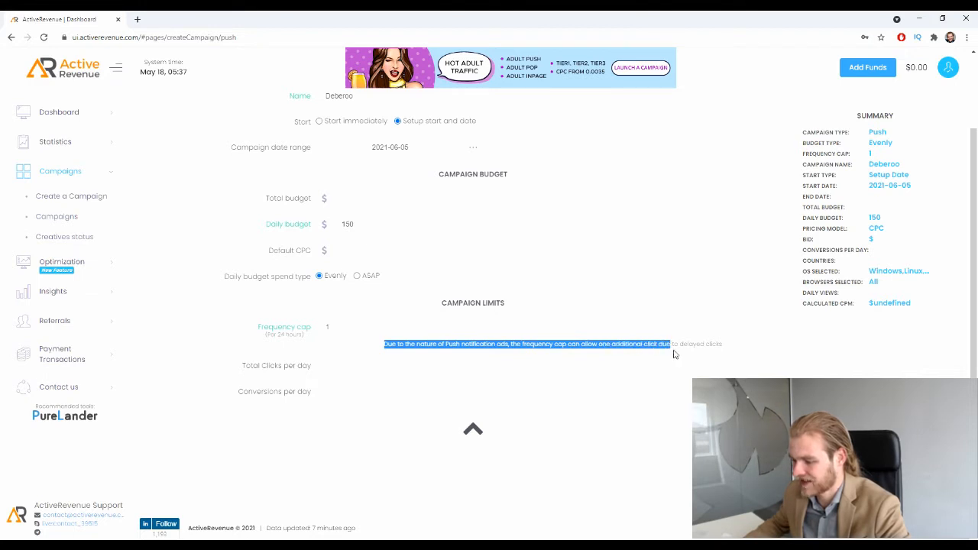
left_click(721, 344)
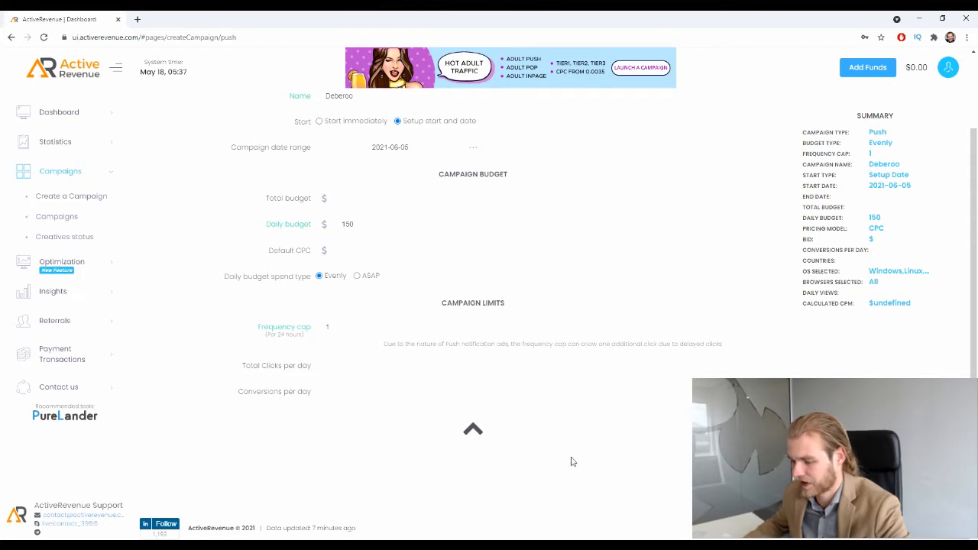
left_click(388, 367)
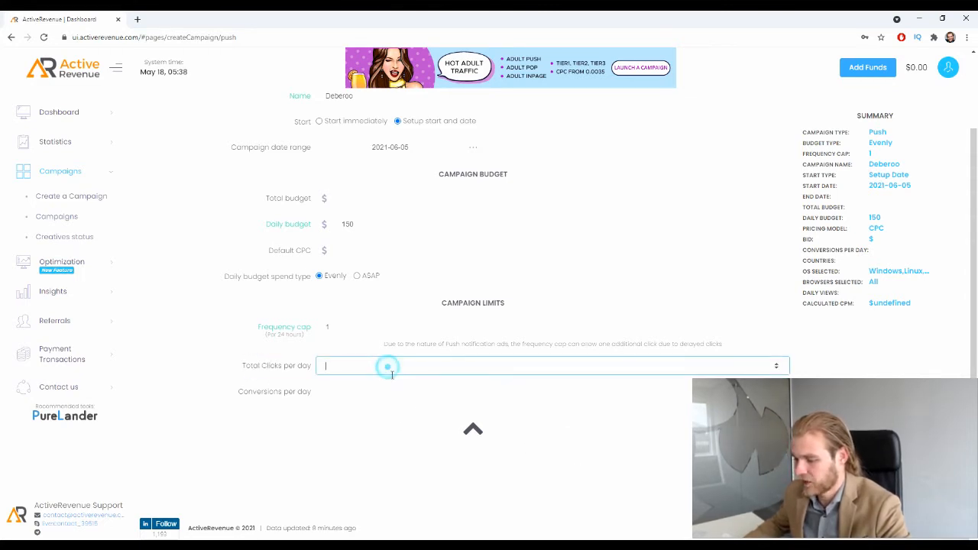
left_click_drag(239, 398, 355, 399)
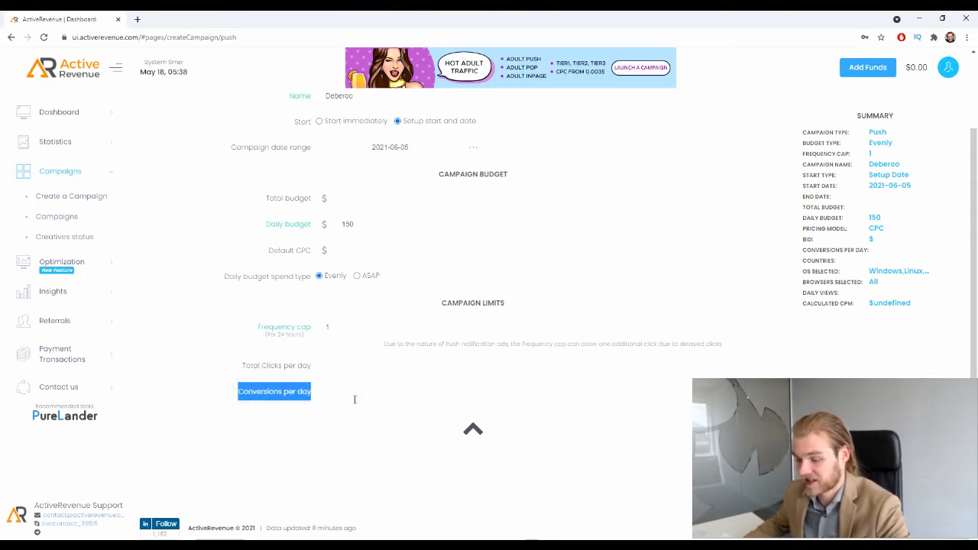
left_click(353, 396)
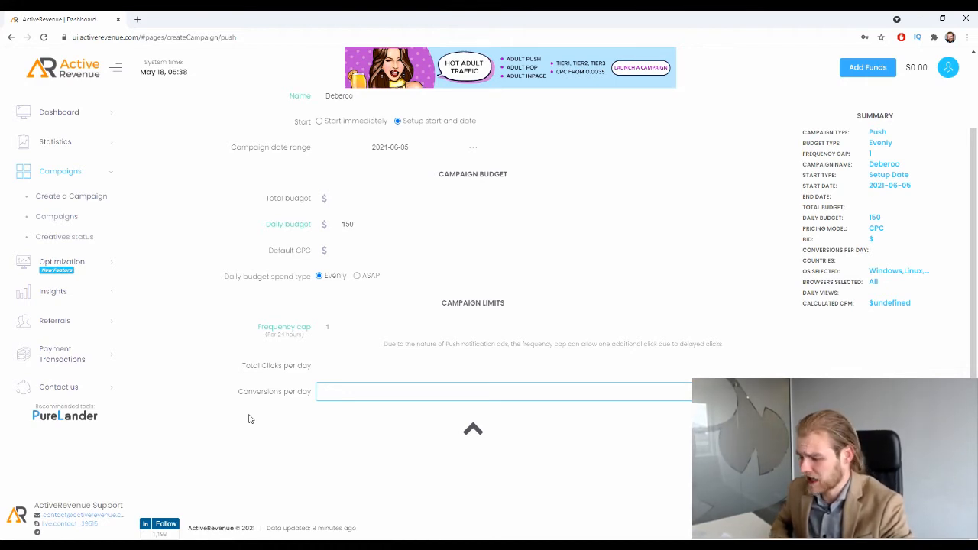
type("100")
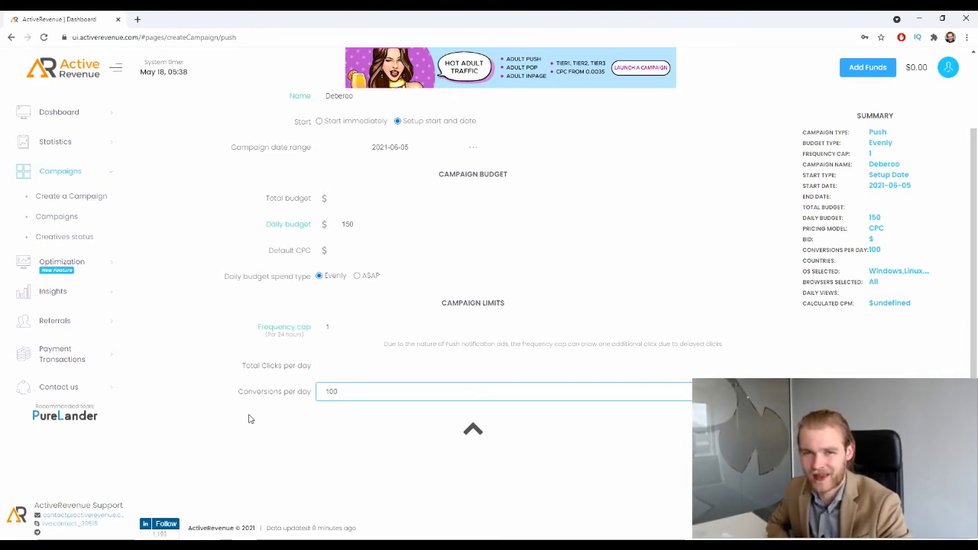
key("BackSpace")
key("BackSpace")
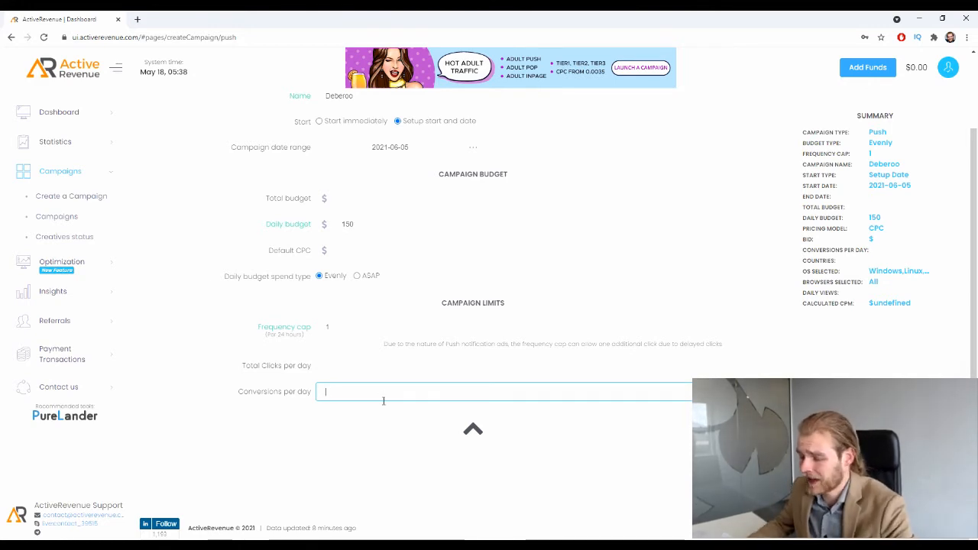
left_click(396, 376)
scroll(745, 305, "up", 2)
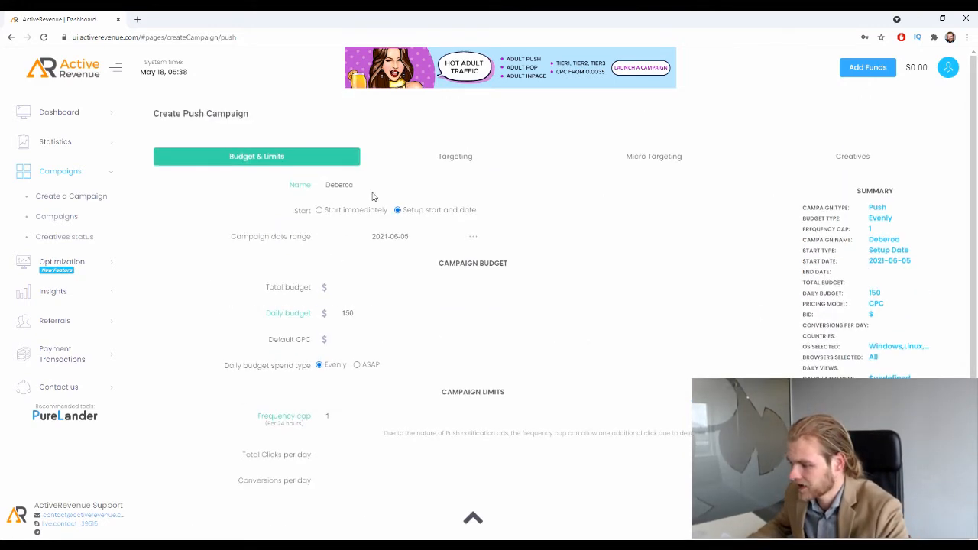
- Switch to Targeting and tick Australia under Australia & New Zealand in the Geo tree
left_click(428, 162)
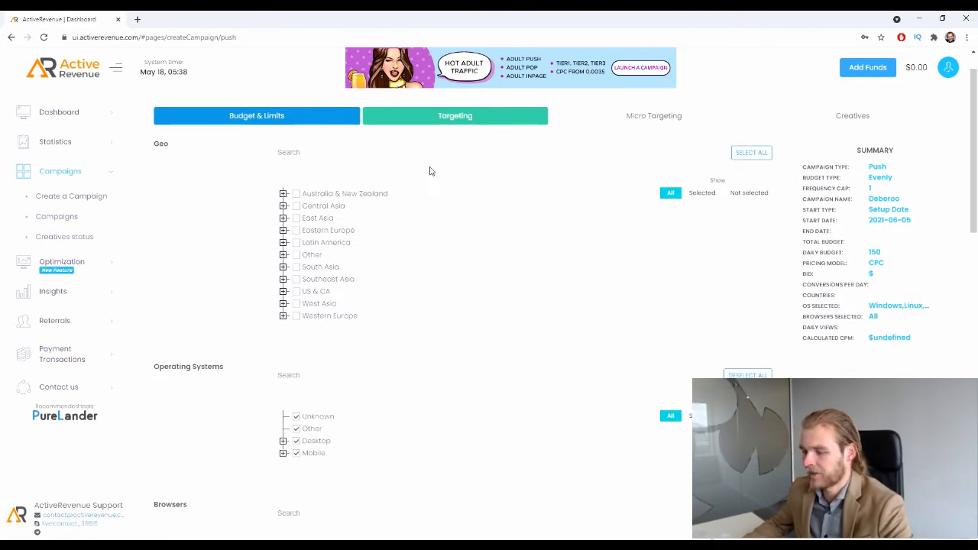
left_click(308, 153)
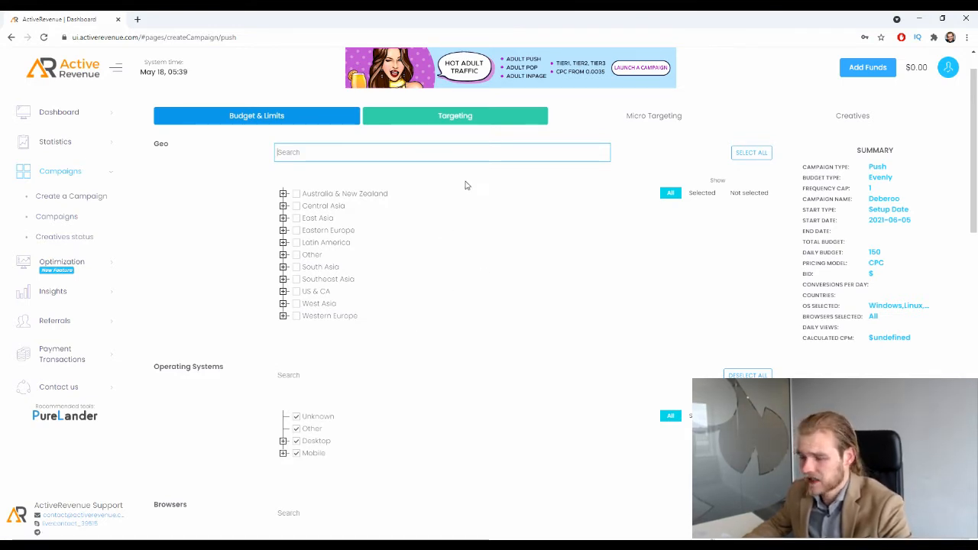
left_click(283, 193)
left_click(309, 207)
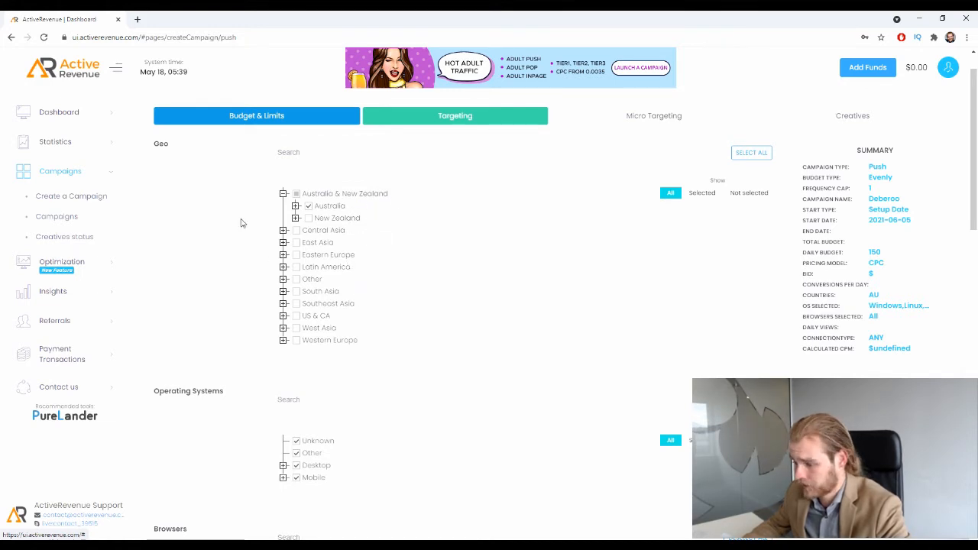
- Expand Australia and New South Wales, keep Aberdeen targeted, and show its postcode
scroll(240, 221, "down", 1)
scroll(240, 221, "up", 2)
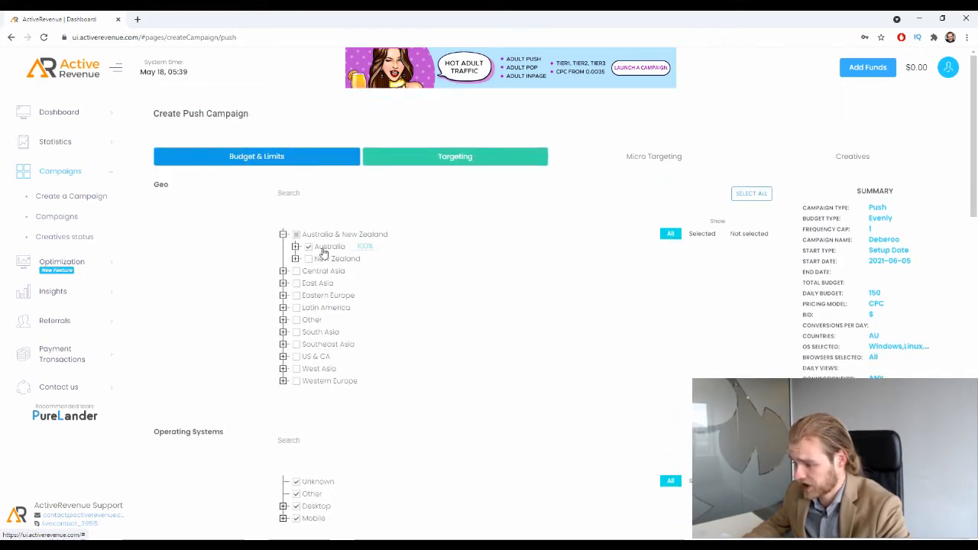
left_click(296, 247)
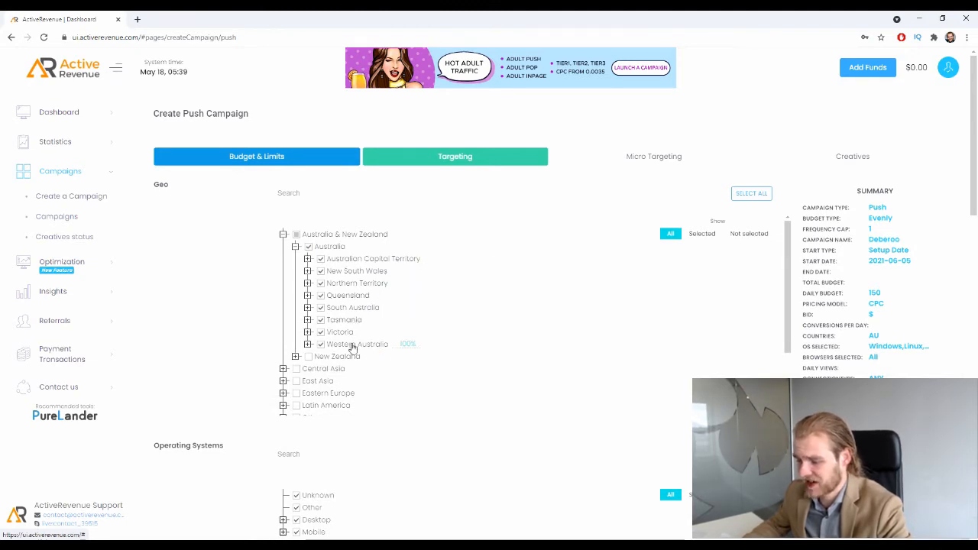
left_click(307, 270)
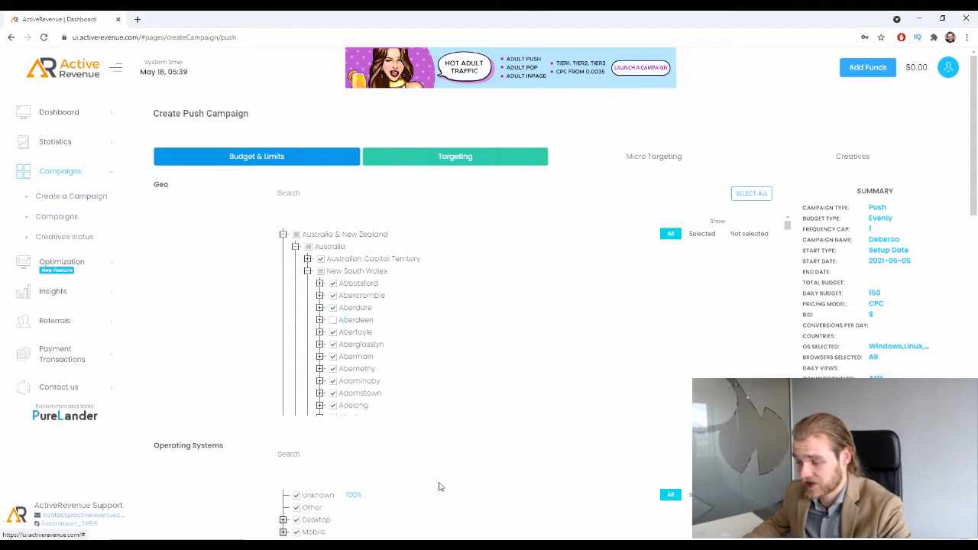
left_click(334, 321)
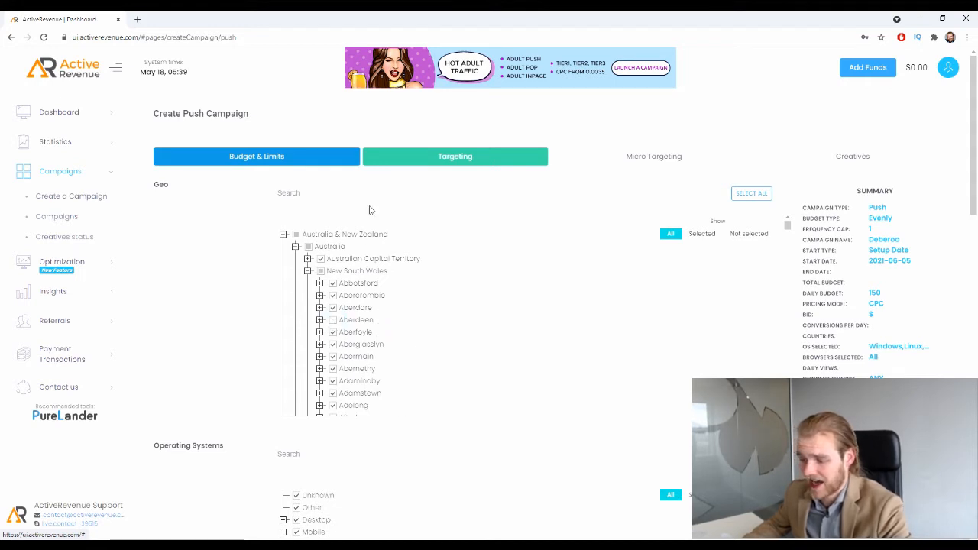
left_click(334, 321)
left_click(320, 321)
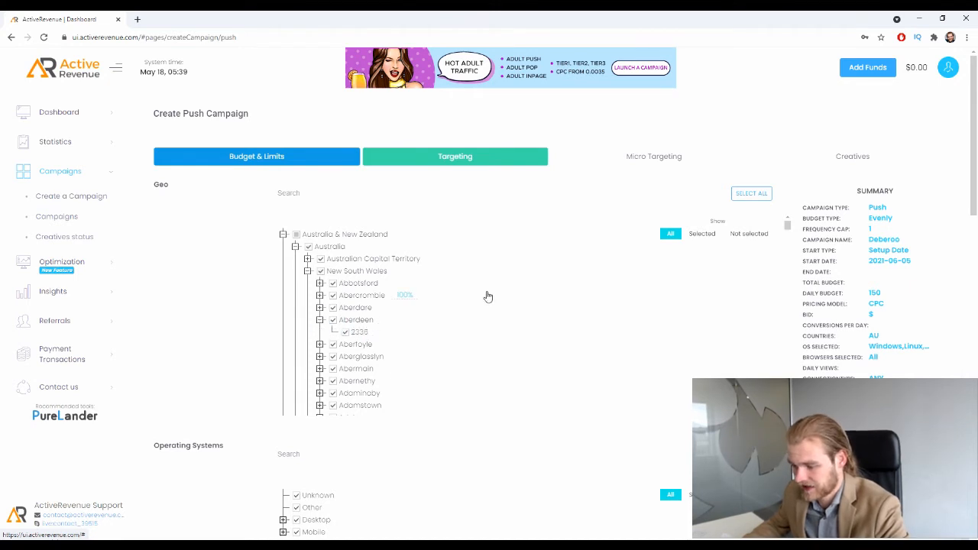
- Show postcodes for Aberglasslyn, Adelong, Albert and Ashbury, keeping Ashbury targeted
scroll(362, 335, "down", 1)
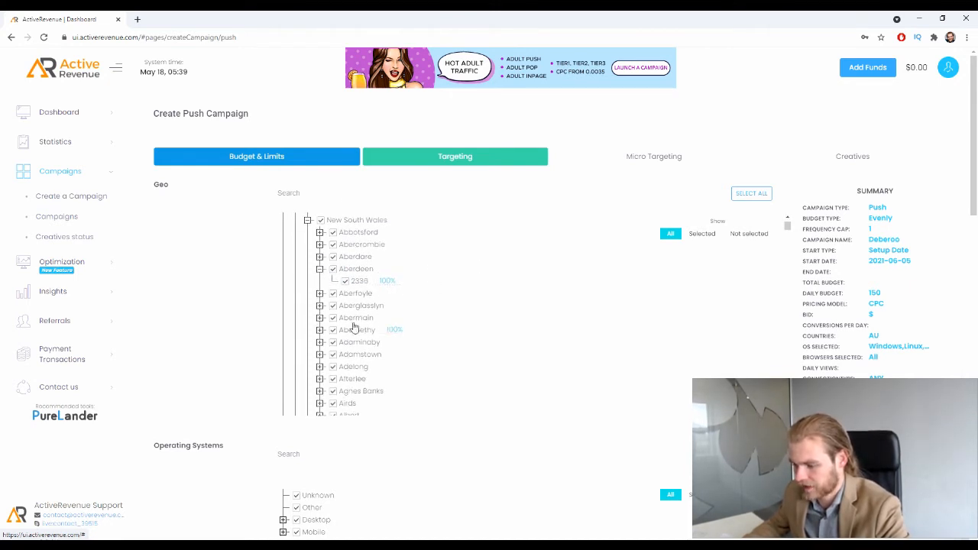
left_click(320, 305)
scroll(359, 335, "down", 1)
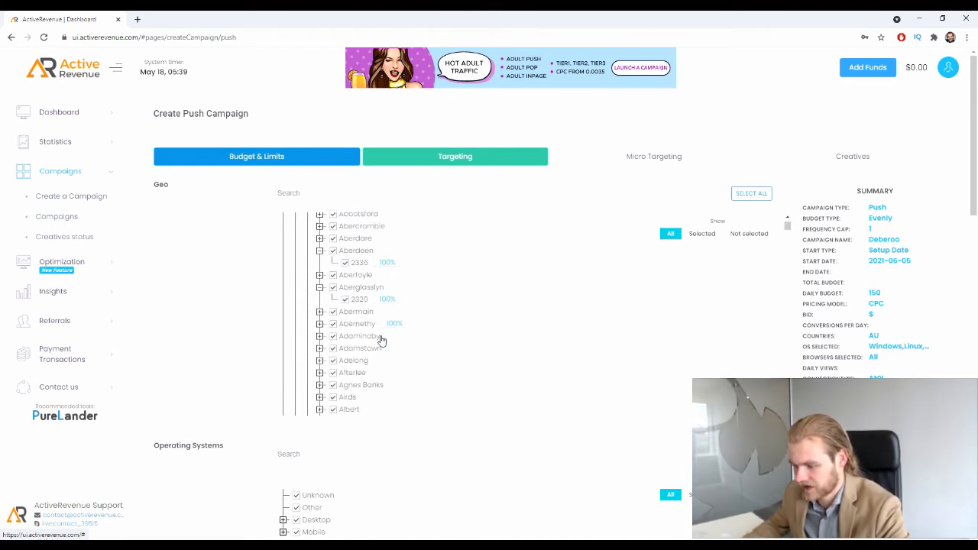
left_click(320, 327)
scroll(373, 333, "down", 1)
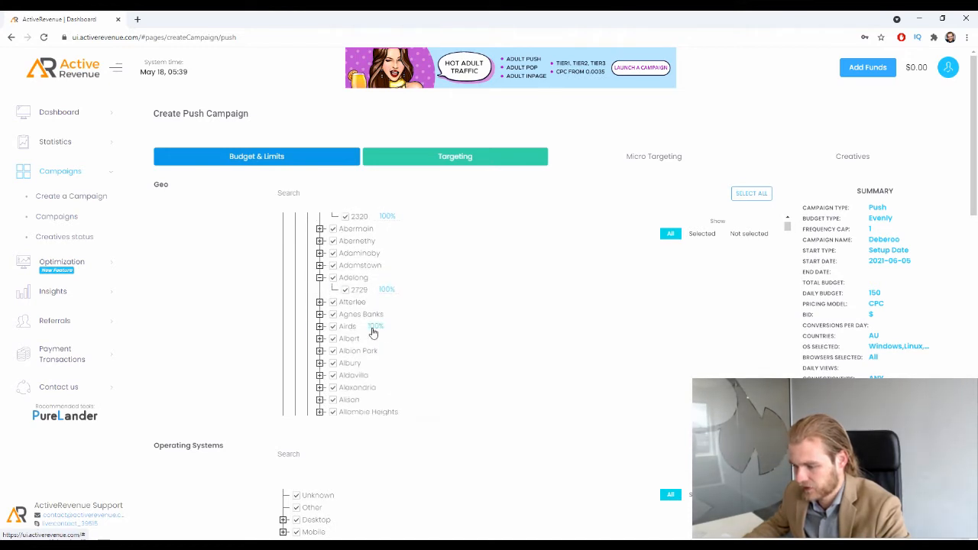
left_click(320, 339)
scroll(386, 338, "down", 2)
scroll(389, 314, "down", 3)
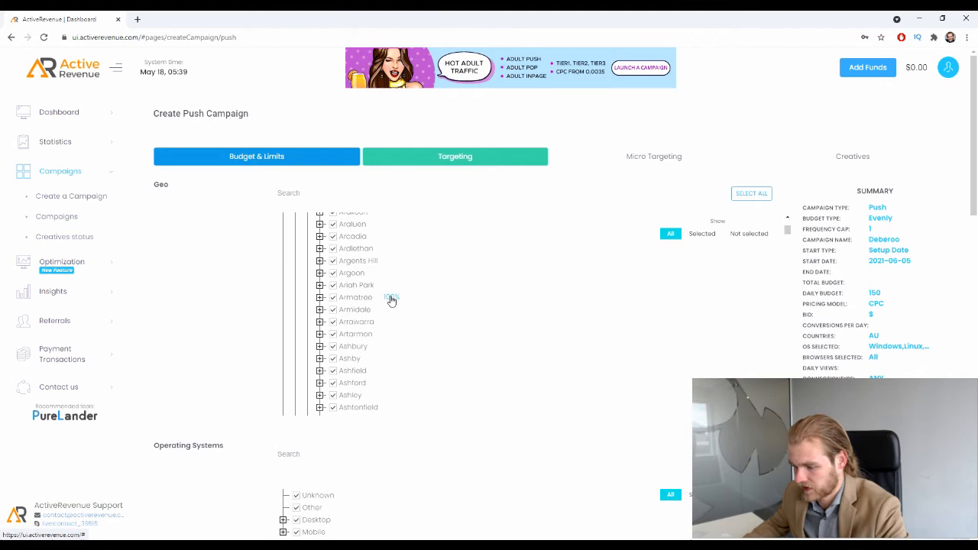
left_click(334, 346)
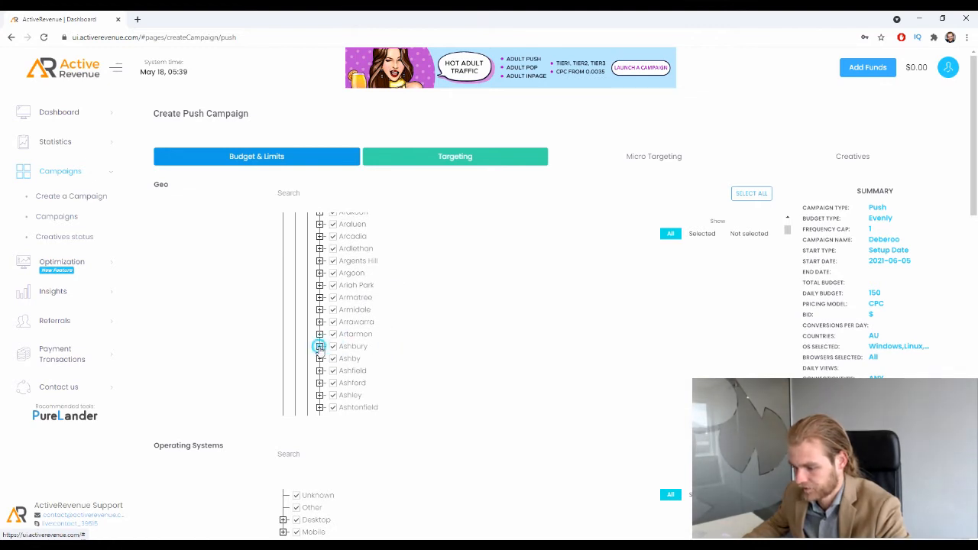
left_click(320, 346)
left_click(334, 346)
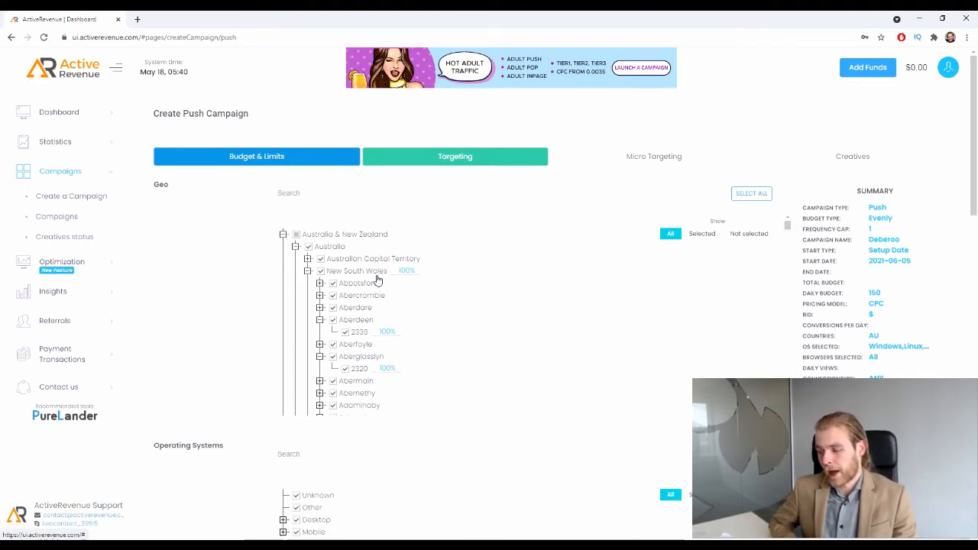
- Collapse New South Wales and expand Queensland to list its towns
left_click(307, 271)
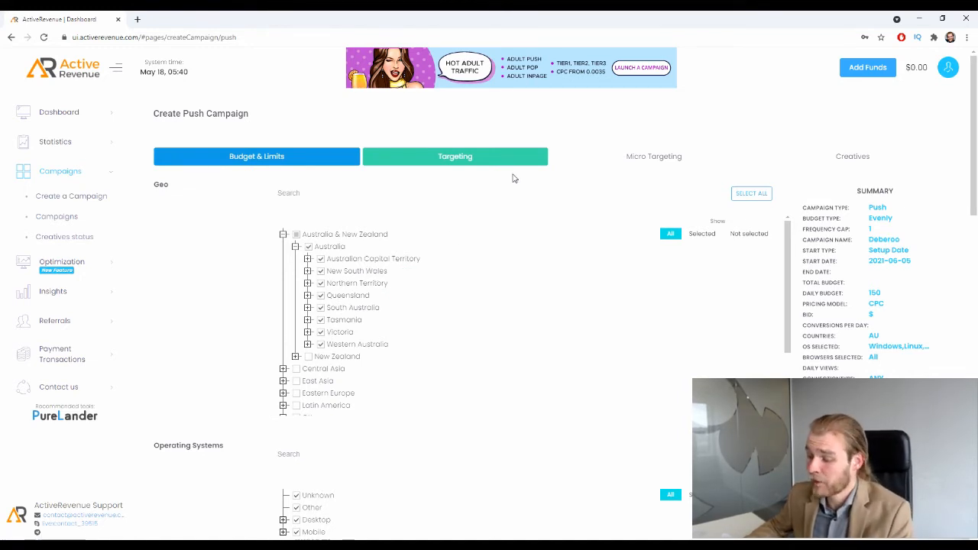
left_click(307, 296)
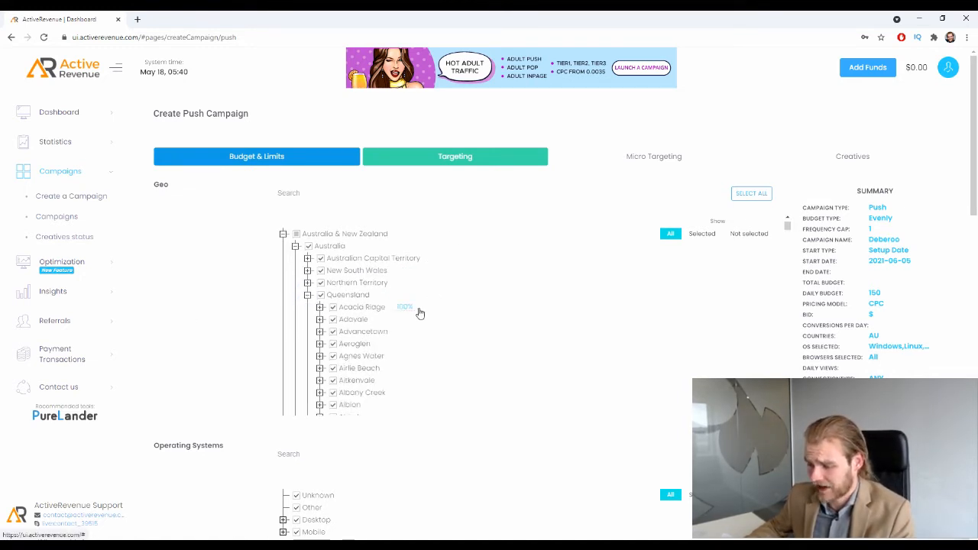
scroll(417, 298, "down", 5)
scroll(432, 301, "down", 15)
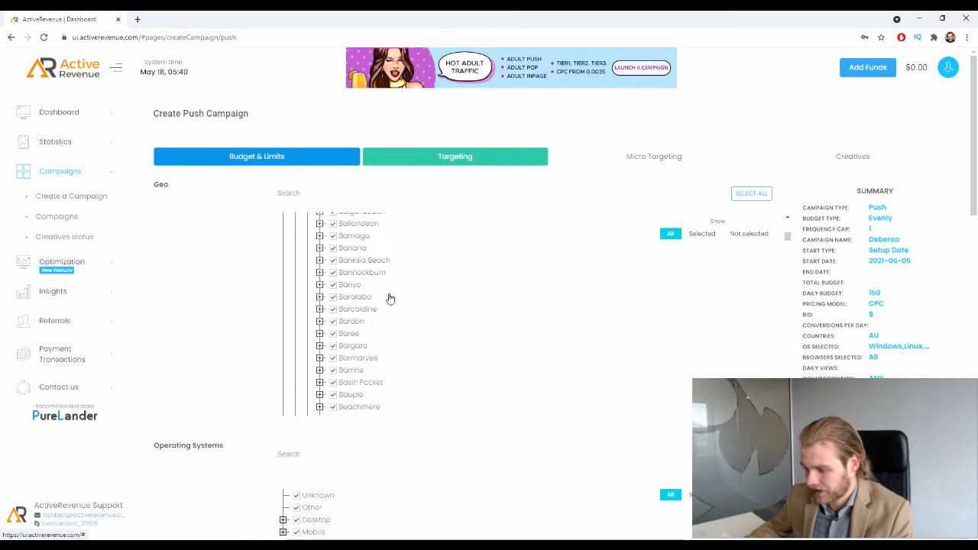
scroll(387, 302, "down", 5)
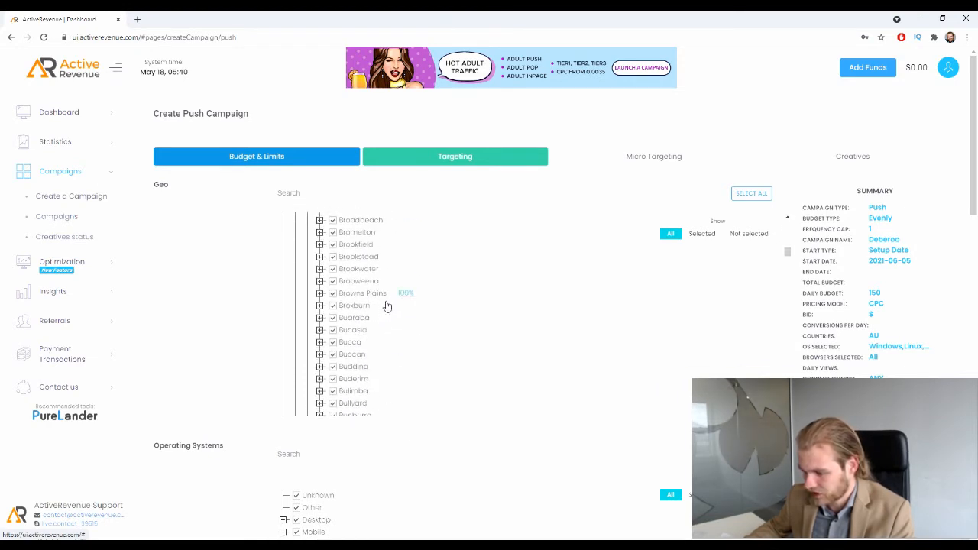
scroll(387, 312, "up", 5)
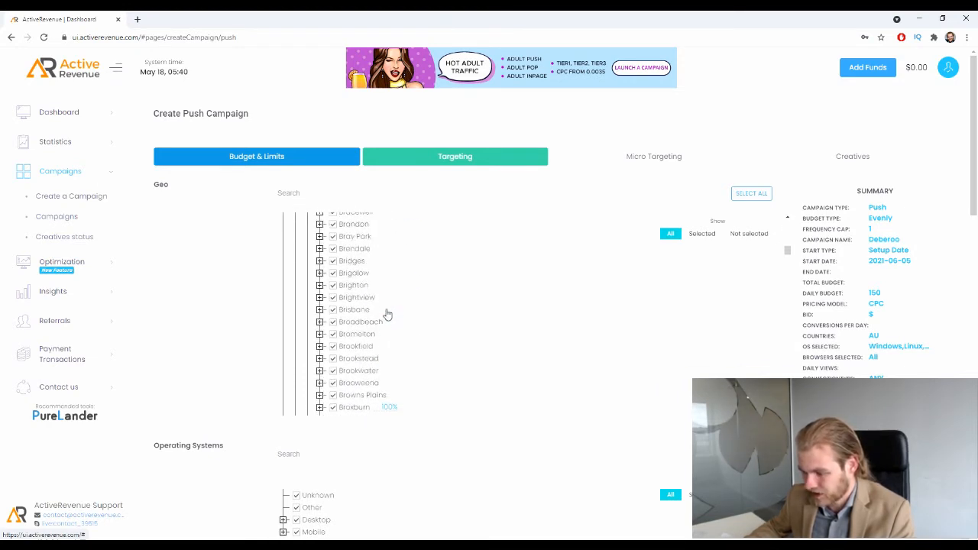
- Expand Brisbane and browse the Queensland postcodes, all still targeted
left_click(320, 310)
scroll(382, 271, "down", 3)
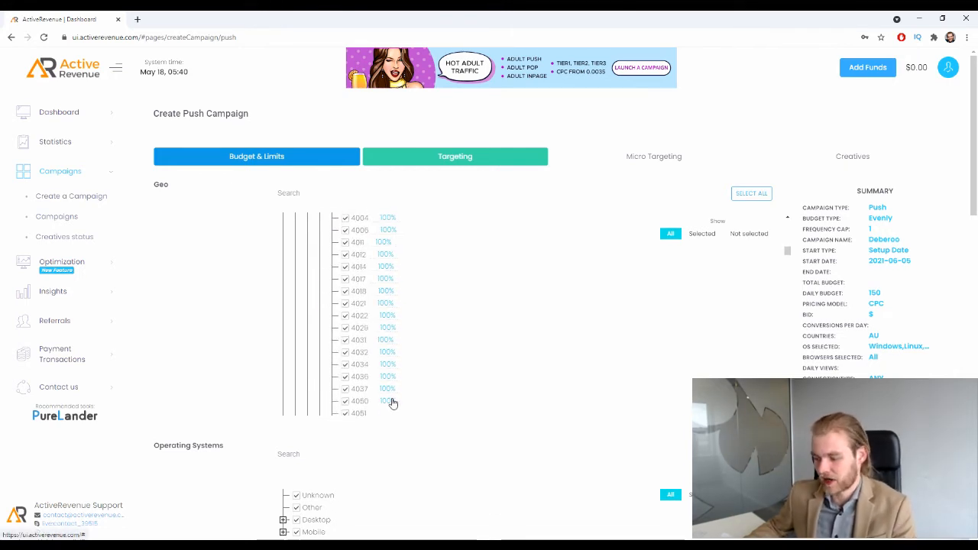
scroll(393, 402, "down", 2)
scroll(389, 277, "down", 2)
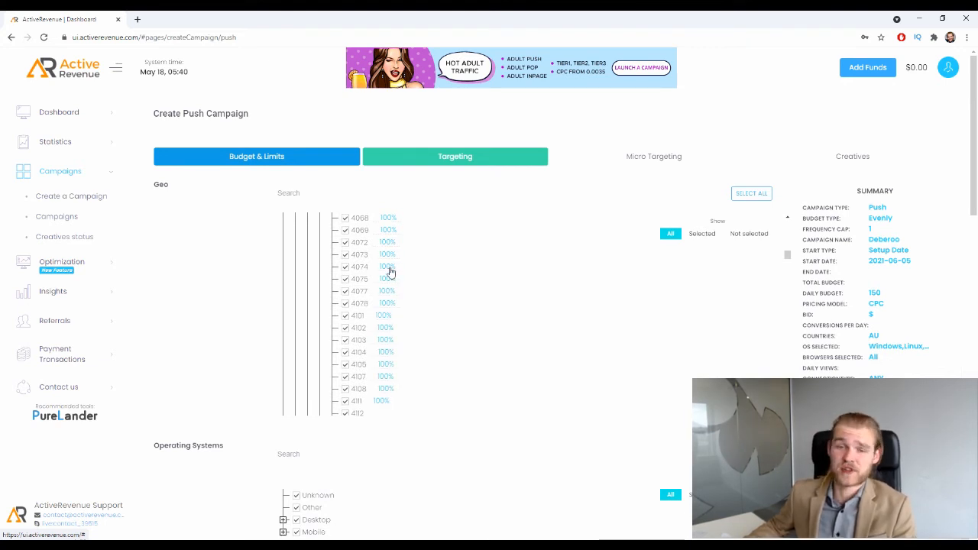
scroll(374, 321, "down", 2)
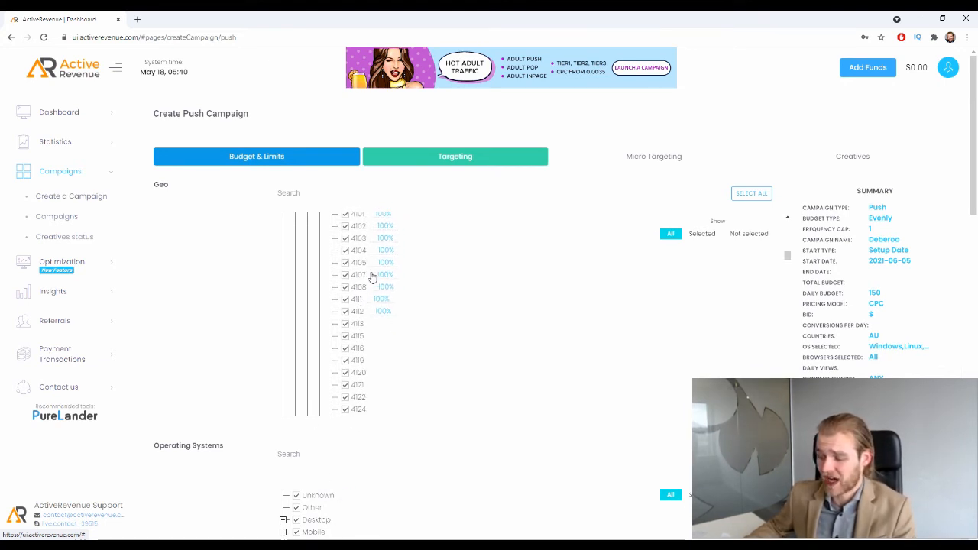
scroll(392, 276, "up", 3)
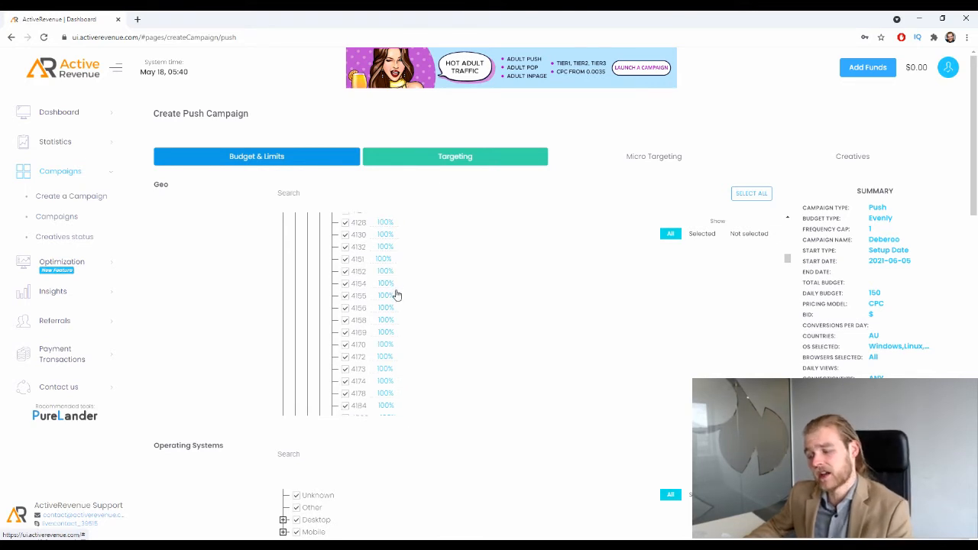
scroll(375, 285, "down", 5)
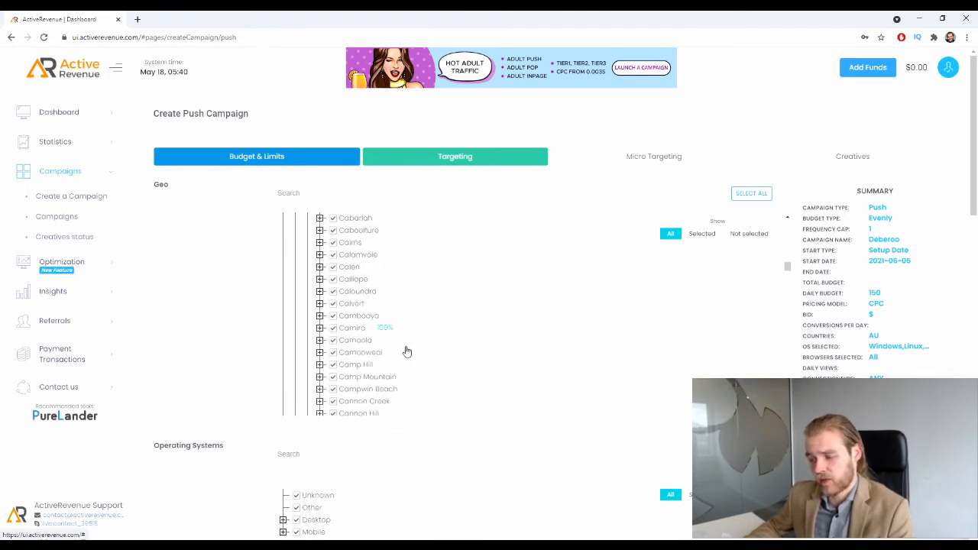
scroll(371, 286, "up", 10)
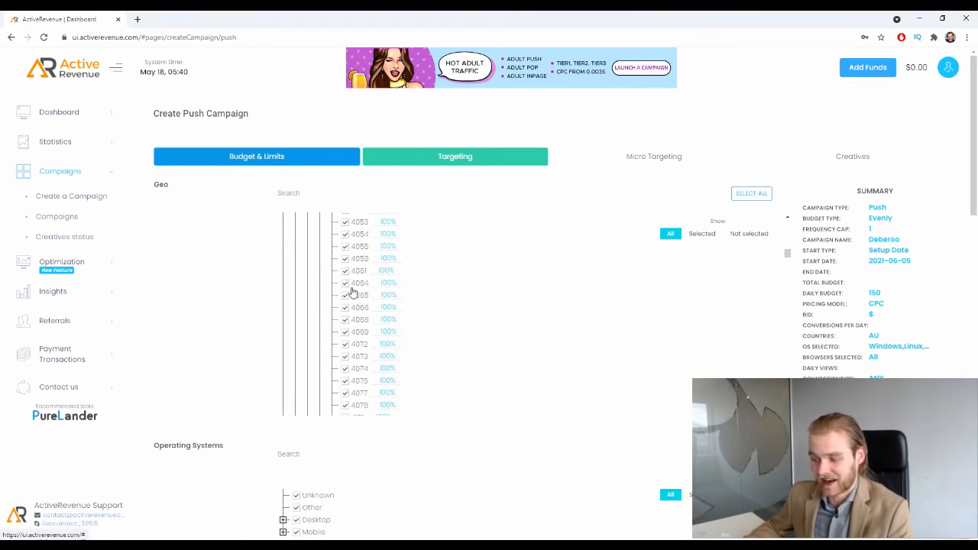
scroll(350, 291, "up", 4)
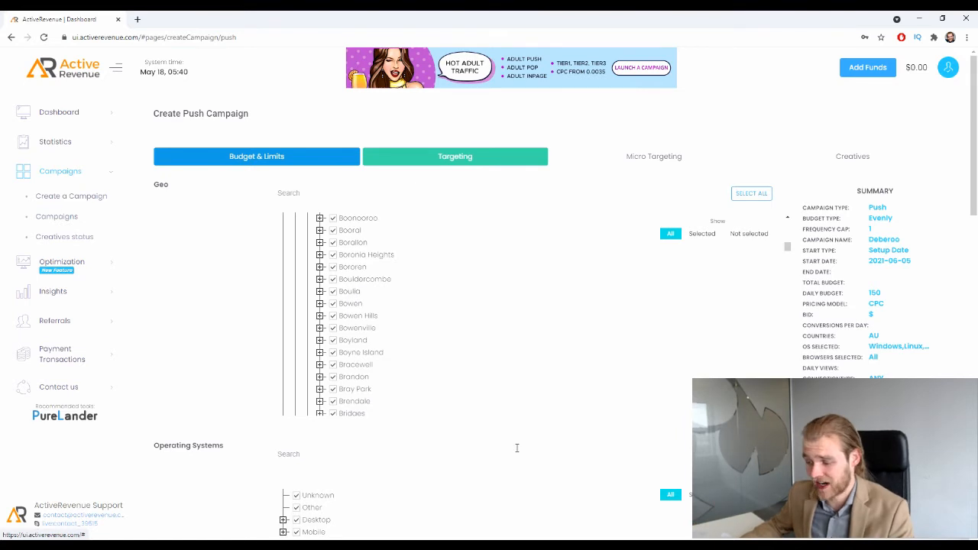
scroll(517, 447, "down", 3)
scroll(456, 314, "up", 6)
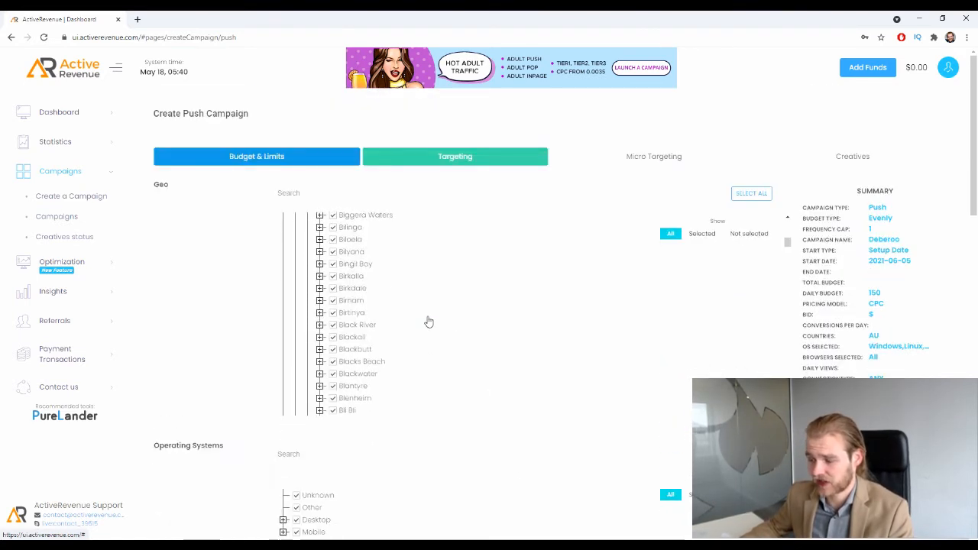
scroll(428, 322, "up", 10)
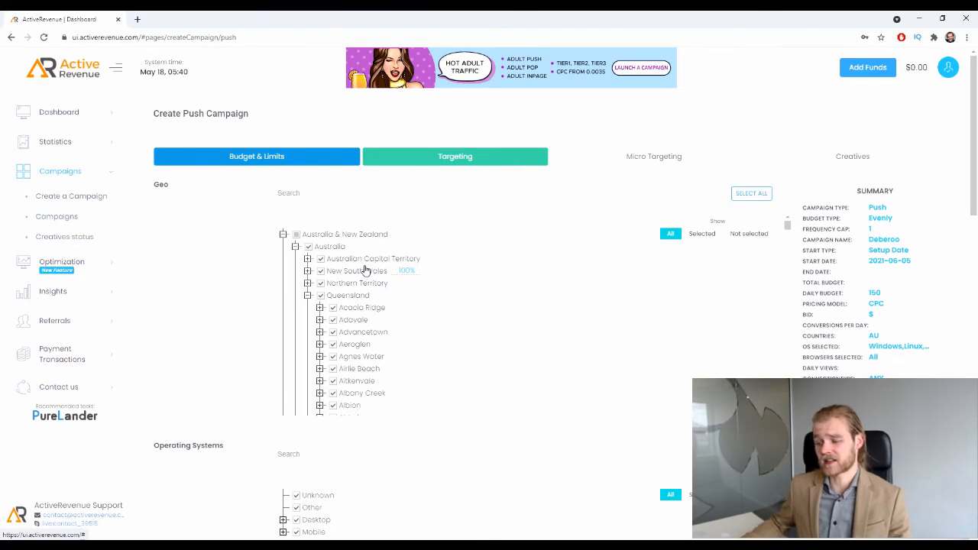
- Collapse the Geo tree, expand Mobile, and exclude the Desktop, Unknown and Other operating systems
left_click(295, 247)
left_click(283, 235)
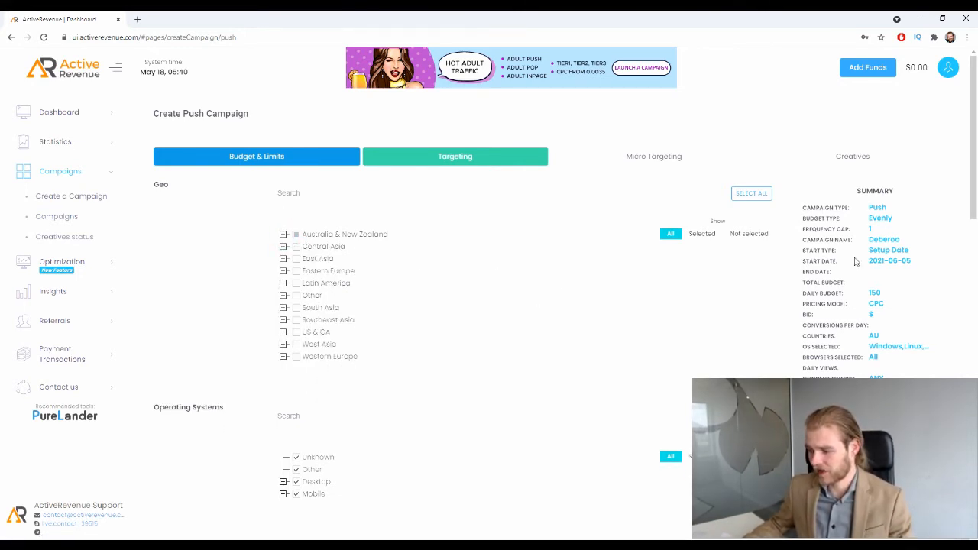
scroll(426, 294, "down", 1)
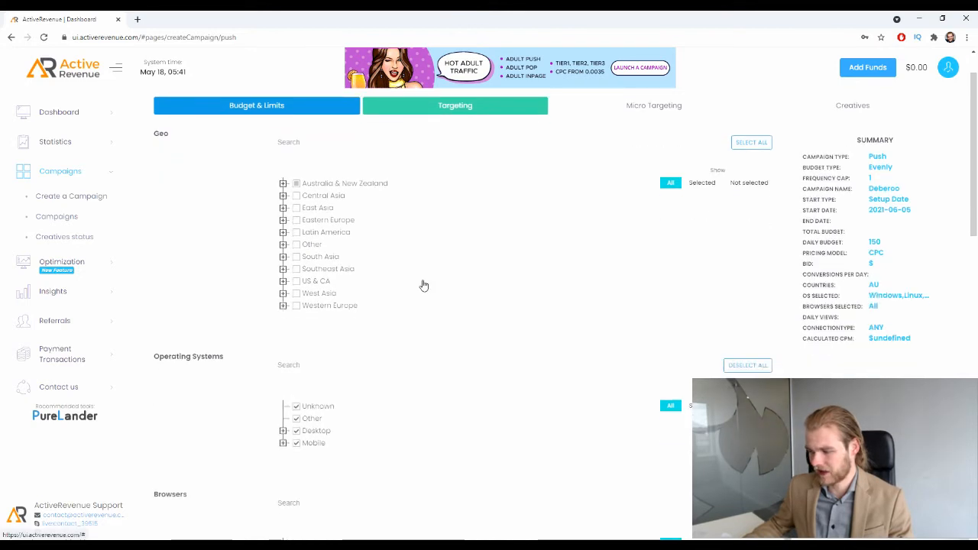
scroll(349, 197, "down", 2)
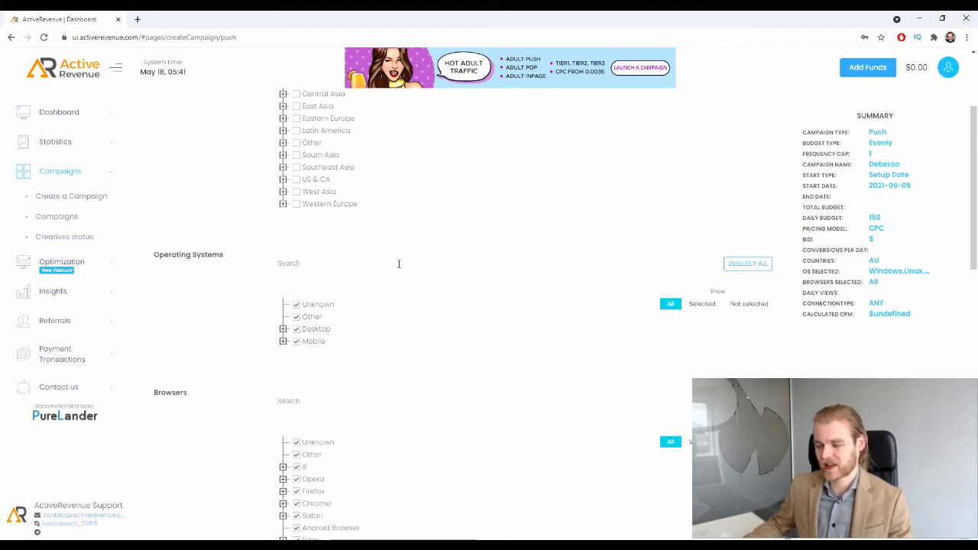
left_click(283, 341)
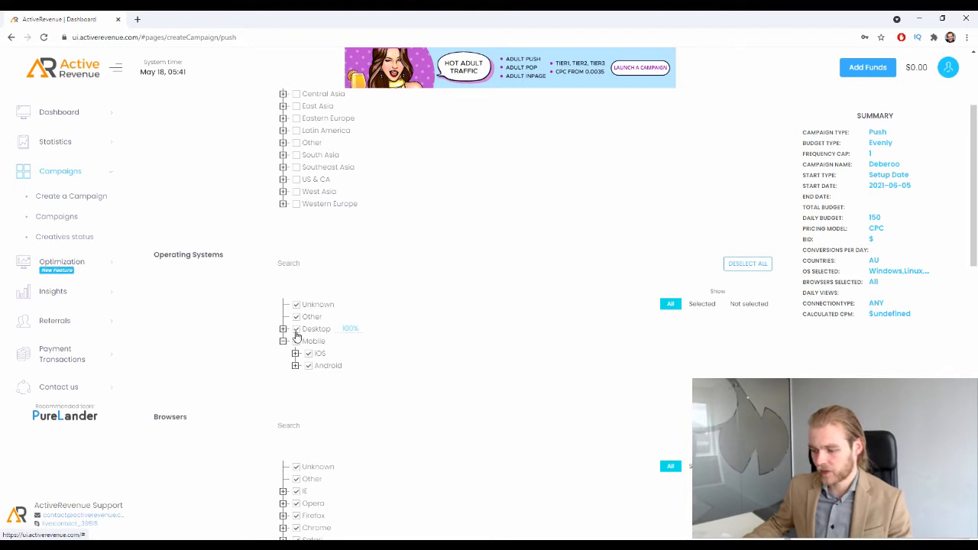
left_click(297, 328)
left_click(296, 304)
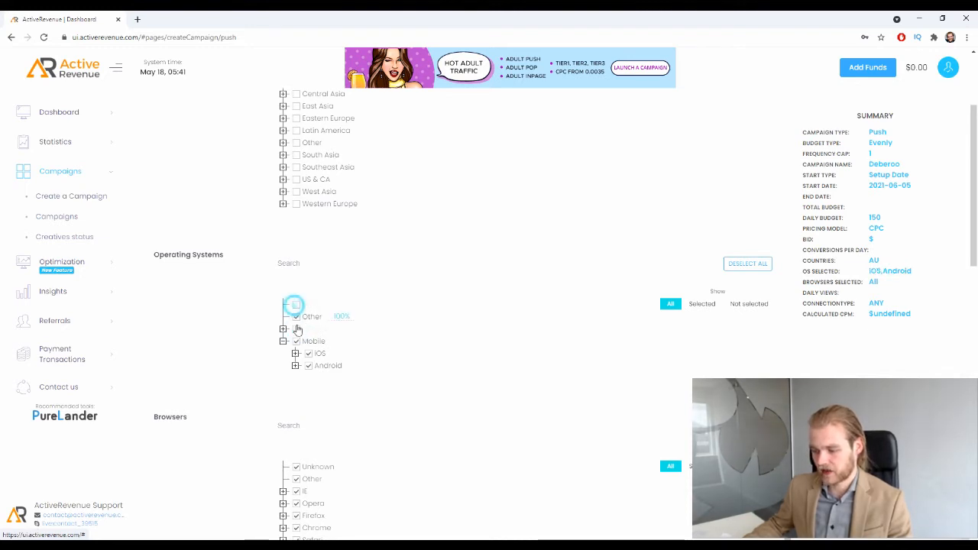
left_click(296, 317)
left_click(296, 316)
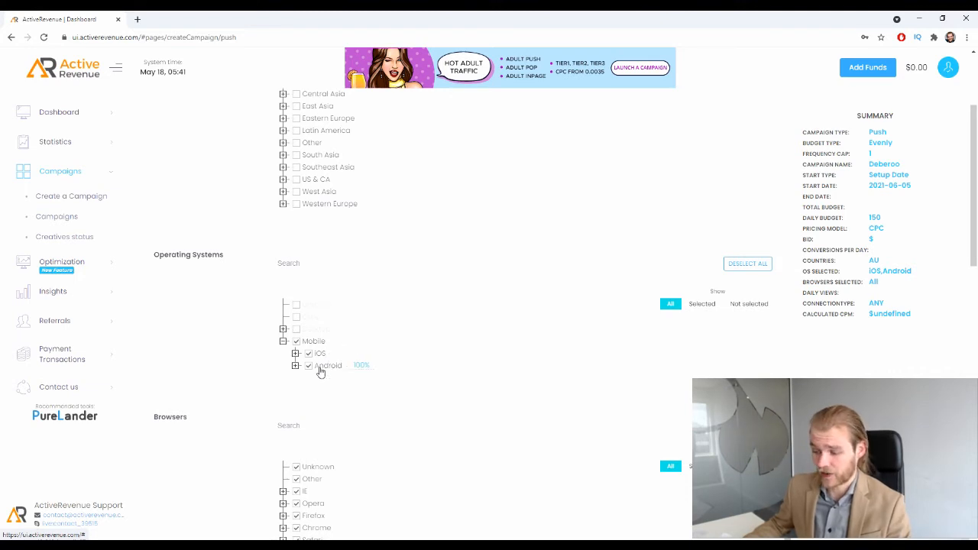
- Check the included Android versions, then collapse the Mobile operating system tree
left_click(295, 365)
scroll(345, 360, "down", 1)
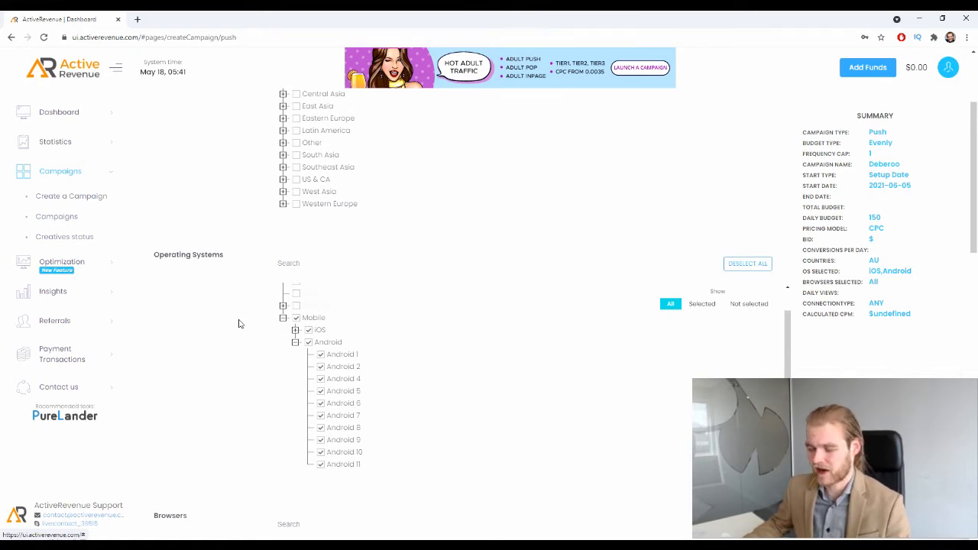
left_click(283, 318)
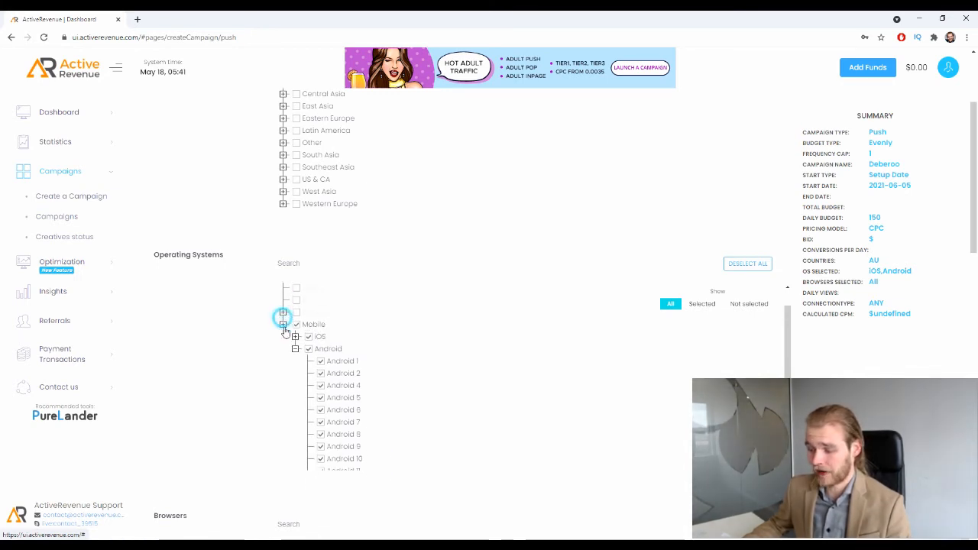
scroll(325, 324, "down", 2)
scroll(192, 351, "down", 1)
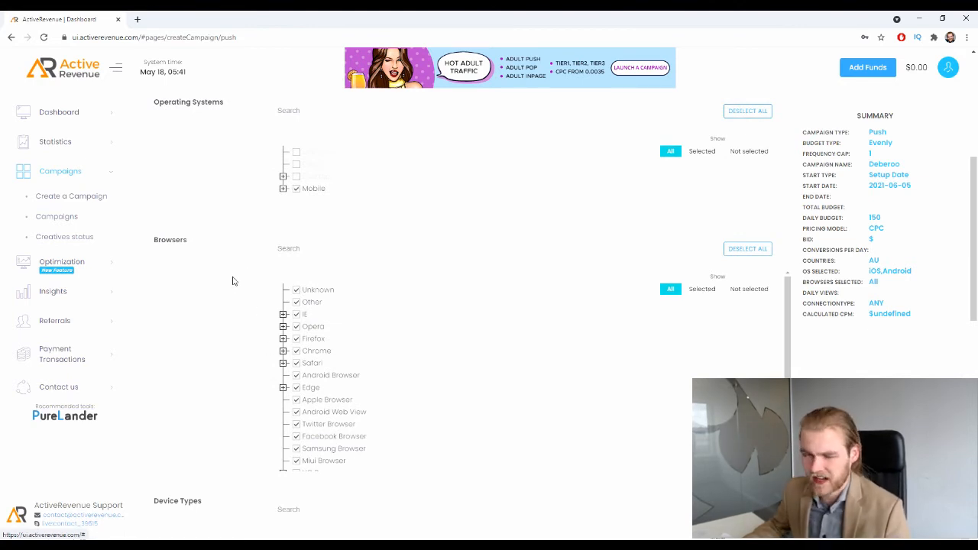
scroll(402, 299, "down", 2)
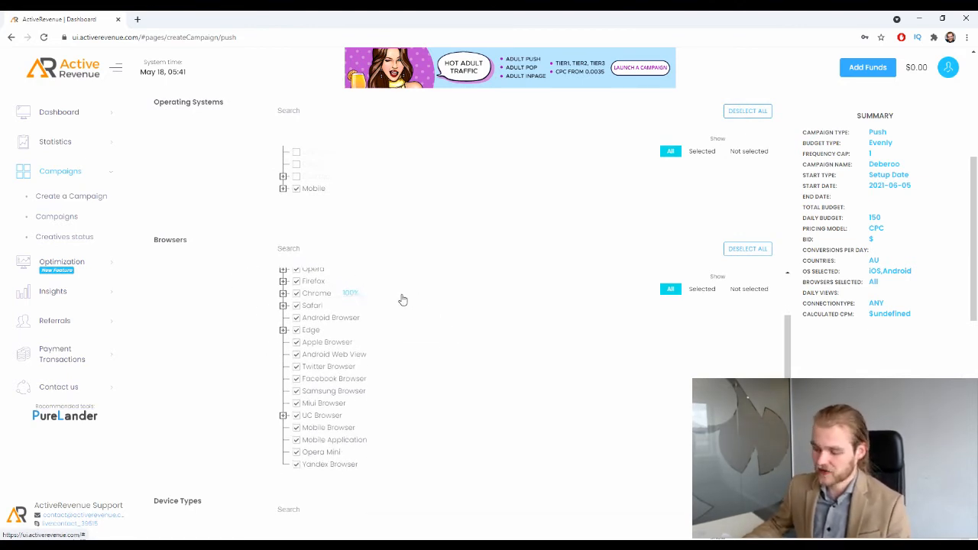
scroll(324, 191, "down", 1)
scroll(351, 352, "up", 4)
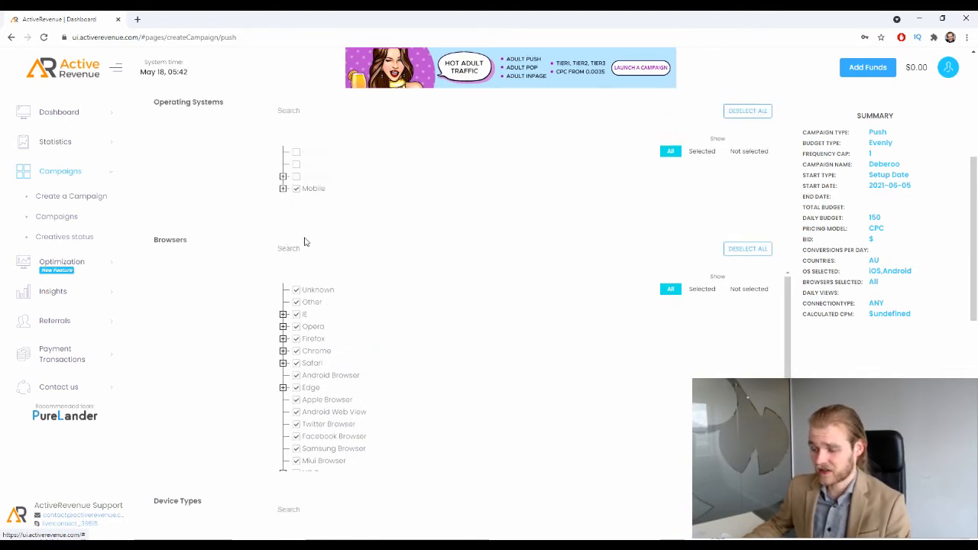
left_click(282, 315)
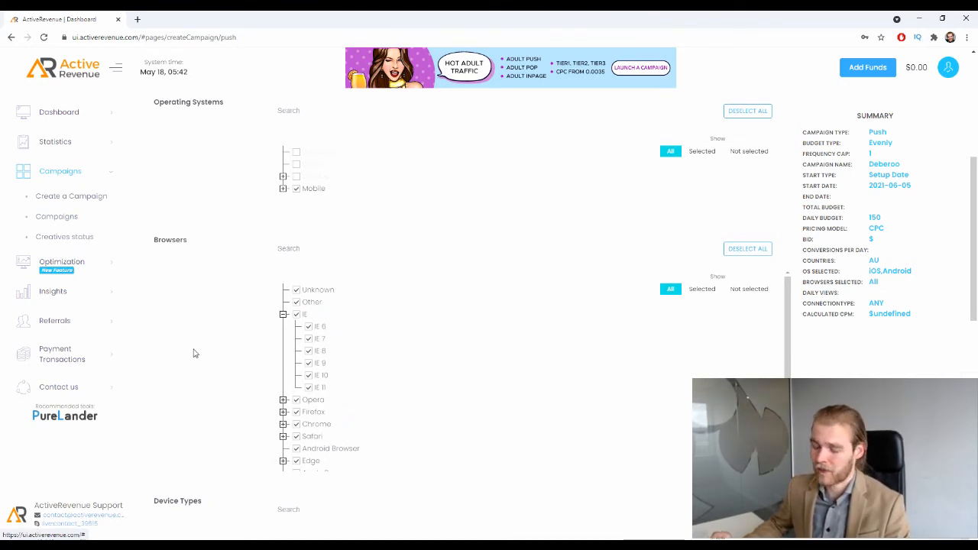
left_click(283, 314)
scroll(256, 251, "down", 1)
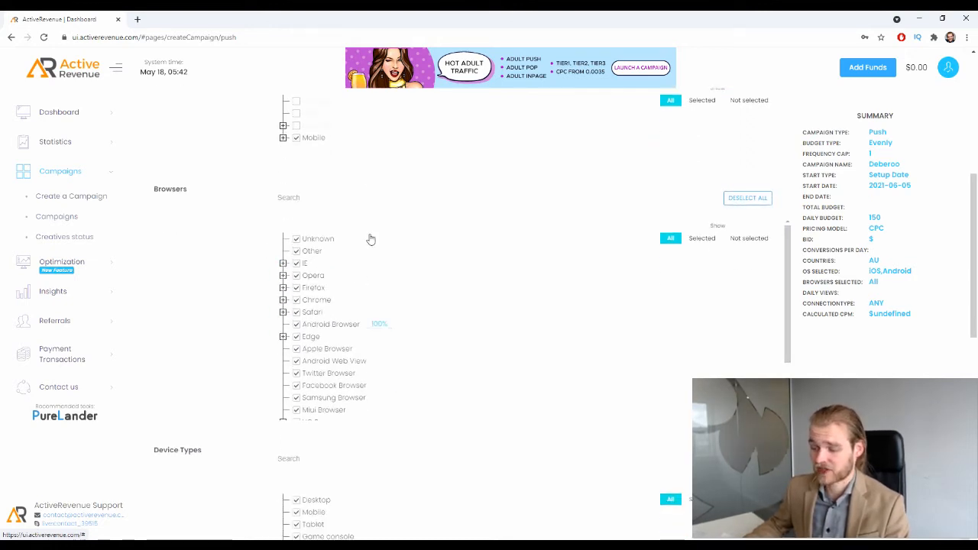
scroll(370, 240, "down", 3)
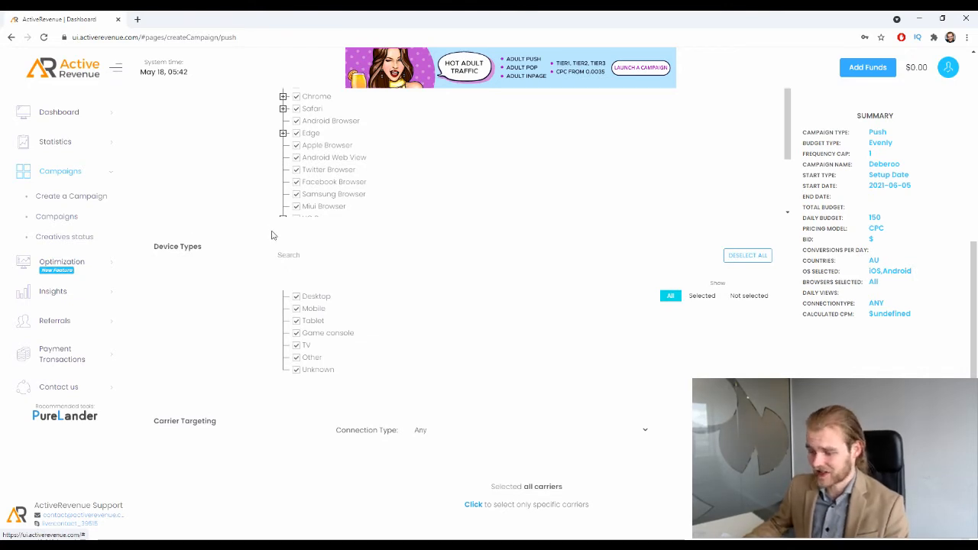
scroll(236, 255, "up", 4)
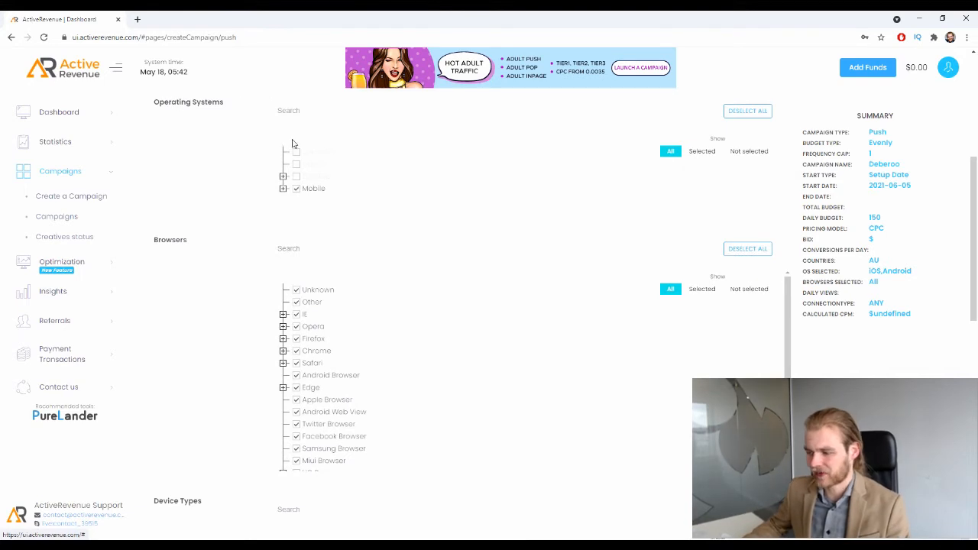
scroll(272, 195, "down", 1)
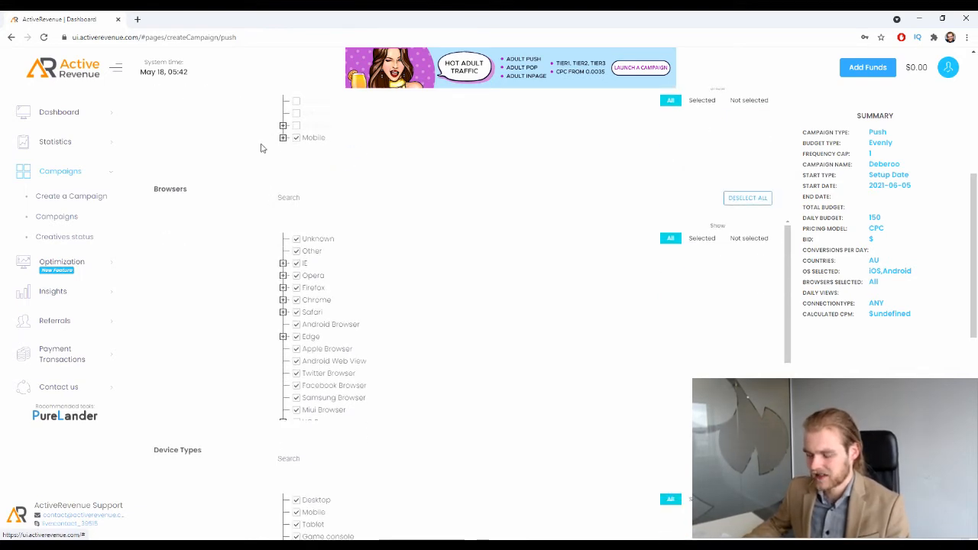
scroll(262, 157, "down", 3)
scroll(345, 324, "up", 5)
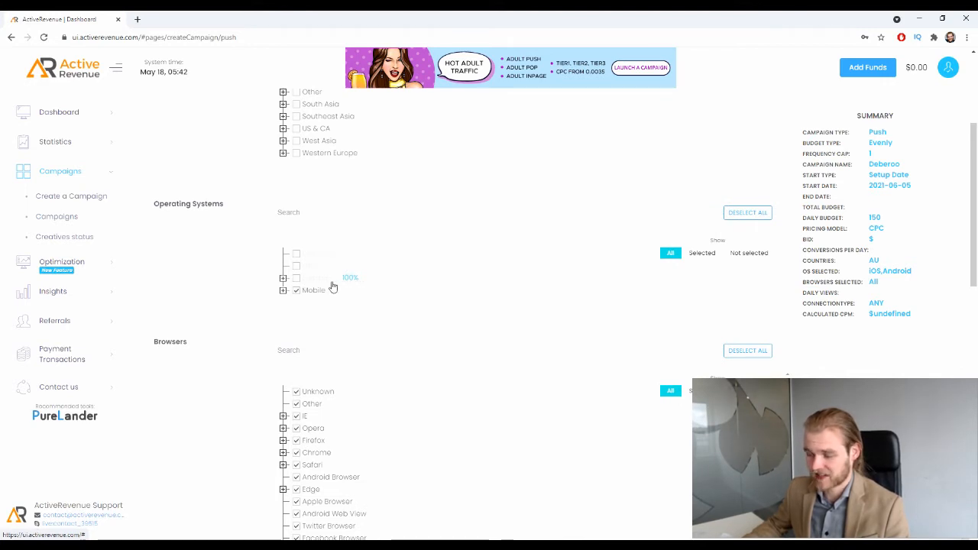
scroll(337, 275, "down", 7)
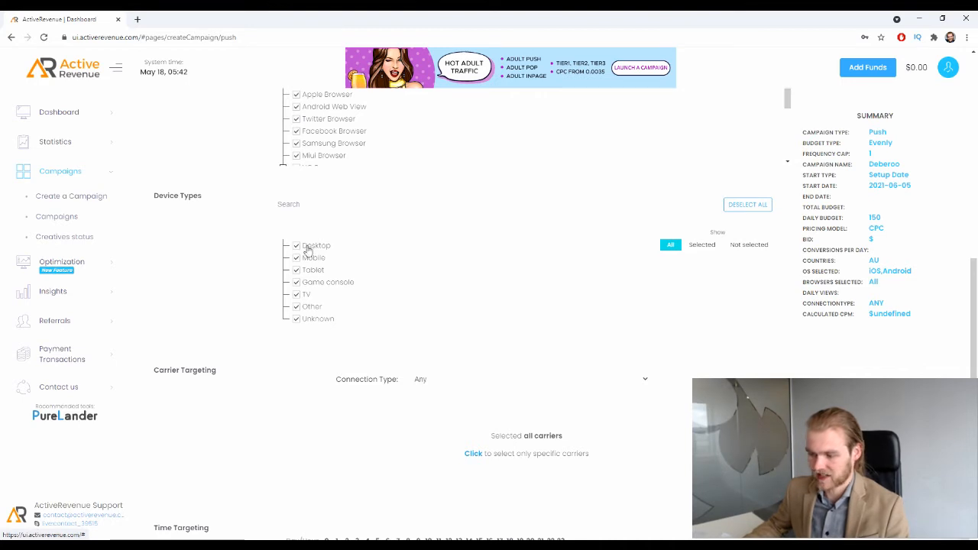
scroll(295, 273, "up", 1)
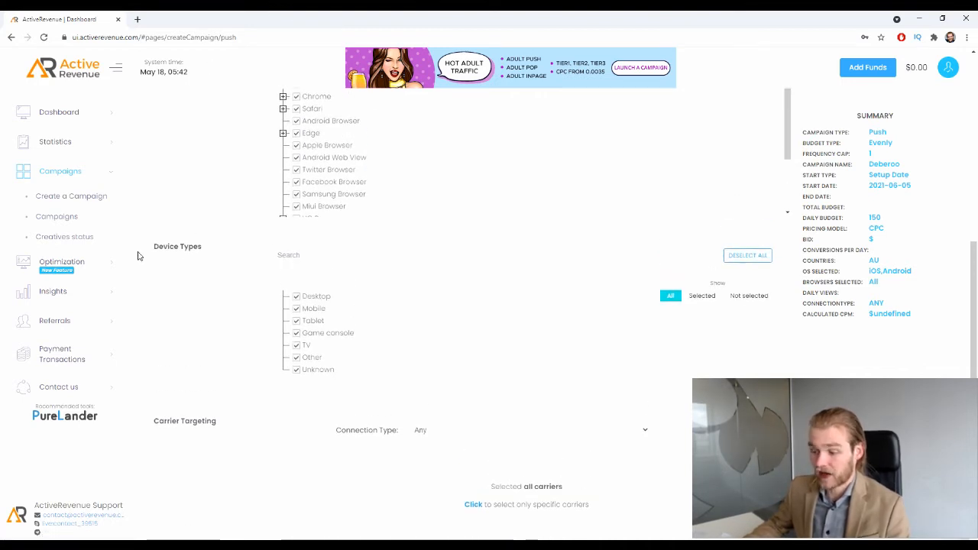
- Untick Desktop, Tablet, Game console, TV, Other and Unknown so only Mobile devices are targeted
left_click_drag(158, 247, 221, 271)
left_click(214, 262)
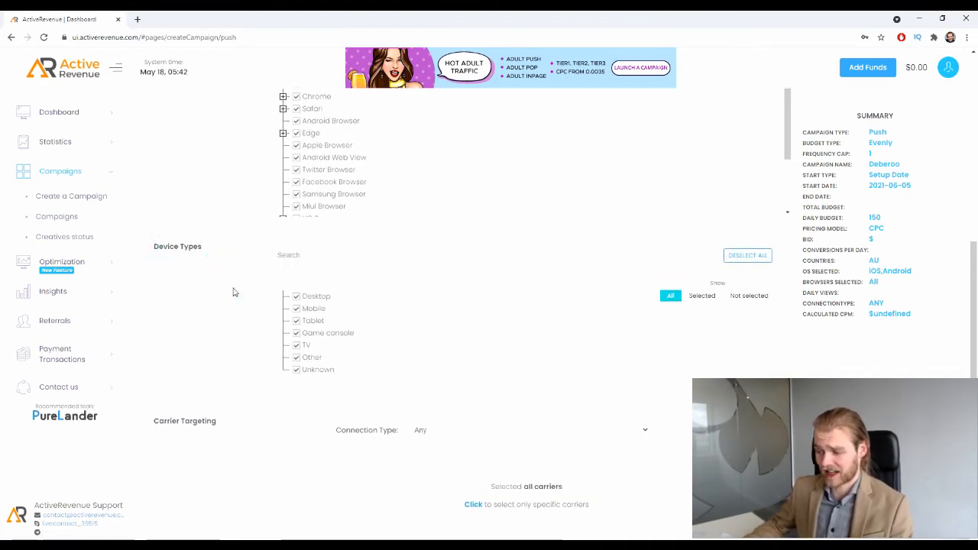
left_click(297, 297)
left_click(300, 319)
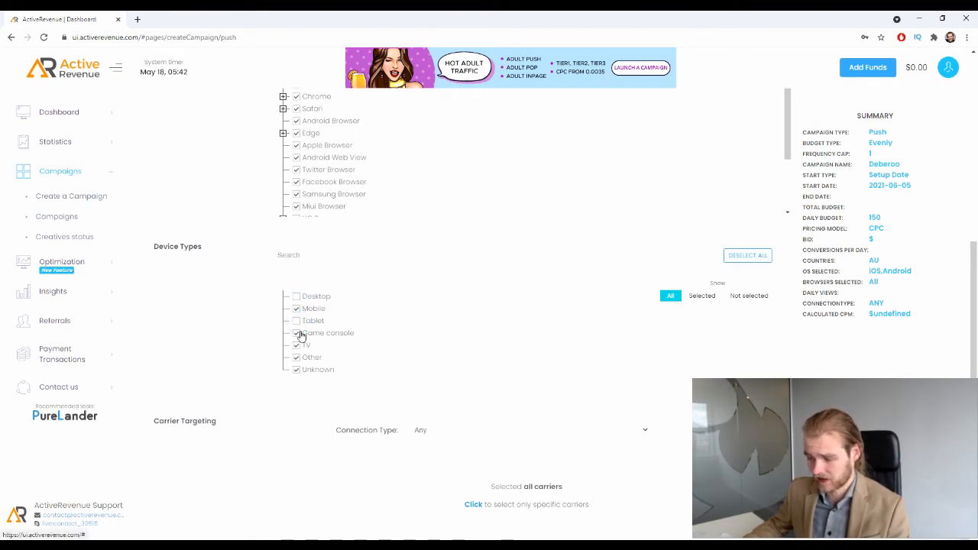
left_click(299, 334)
left_click(297, 345)
left_click(297, 358)
left_click(294, 371)
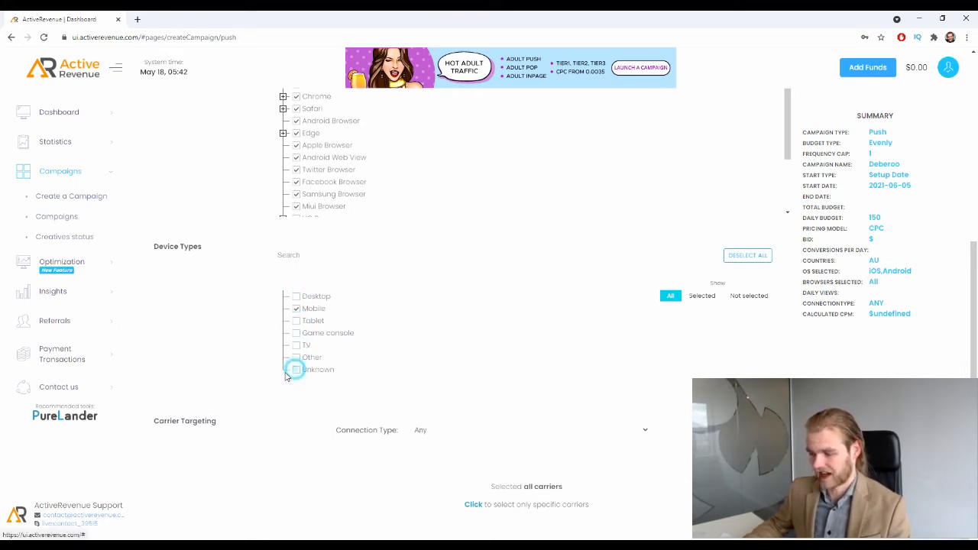
- Scroll down to the connection settings and open the Connection Type dropdown
scroll(219, 229, "down", 1)
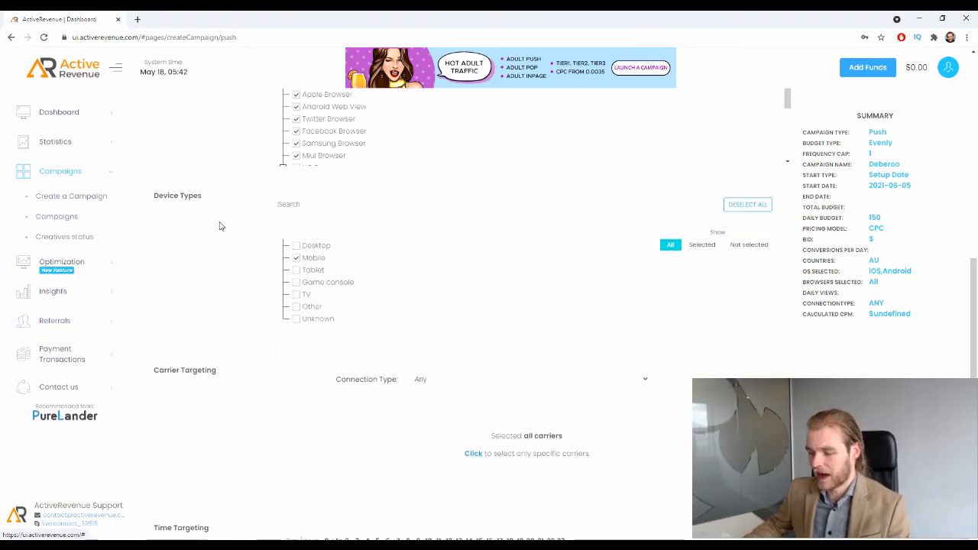
scroll(176, 230, "down", 1)
left_click(170, 319)
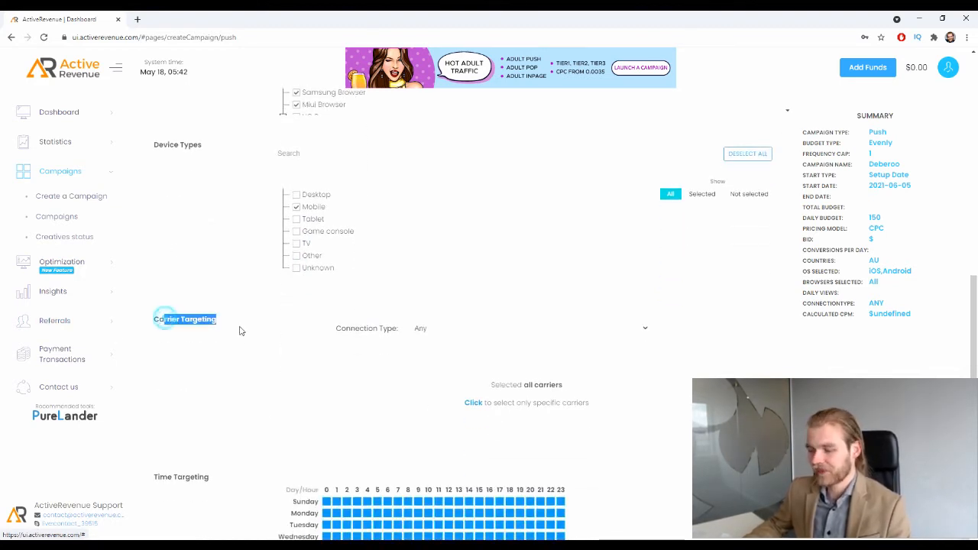
left_click(239, 338)
scroll(466, 314, "down", 1)
left_click(438, 281)
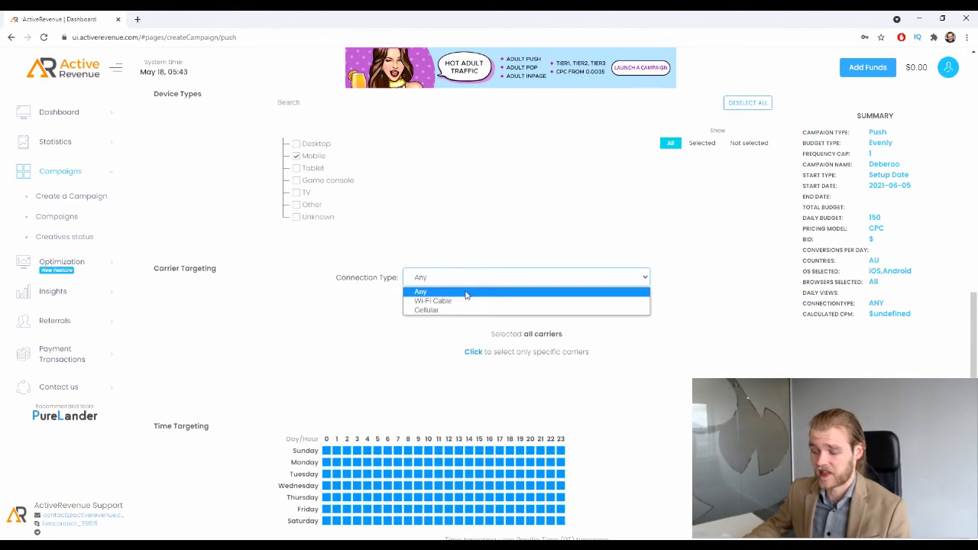
- Leave the connection type set to Any
left_click(463, 292)
left_click(464, 280)
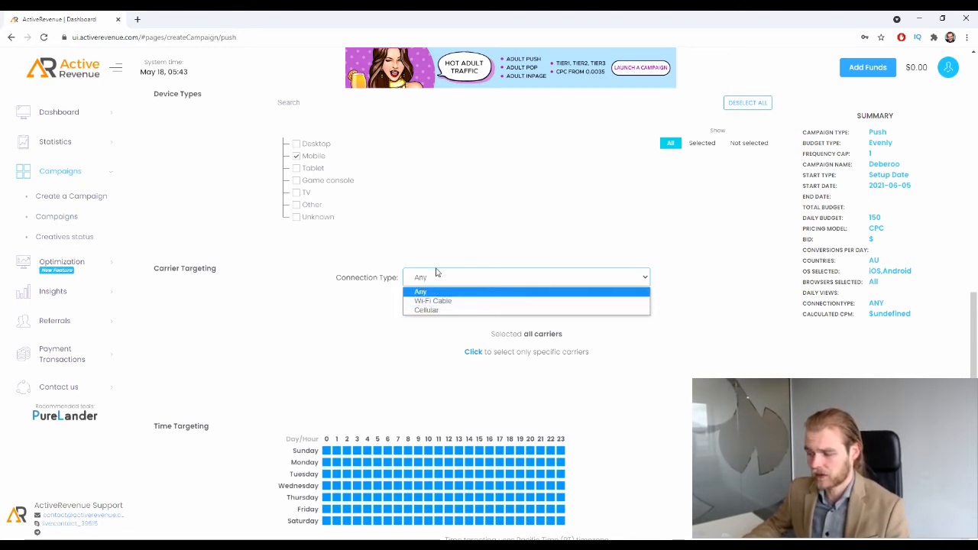
left_click(425, 292)
left_click(374, 293)
scroll(386, 292, "down", 1)
scroll(393, 302, "down", 1)
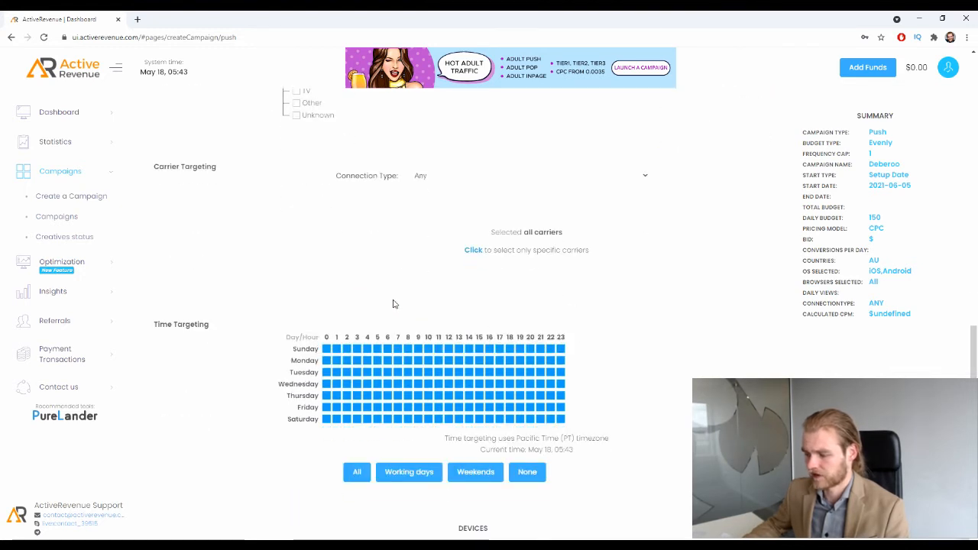
left_click_drag(501, 231, 551, 237)
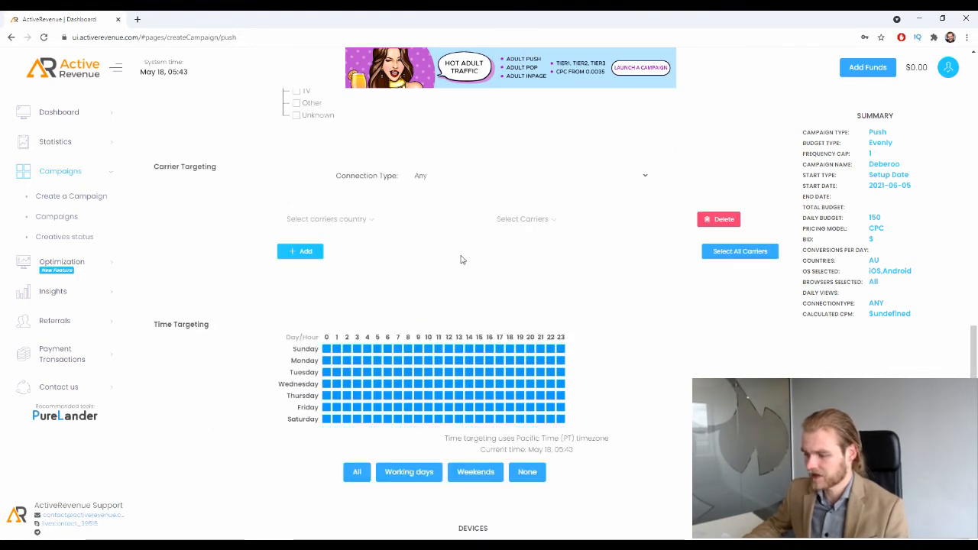
scroll(463, 242, "up", 1)
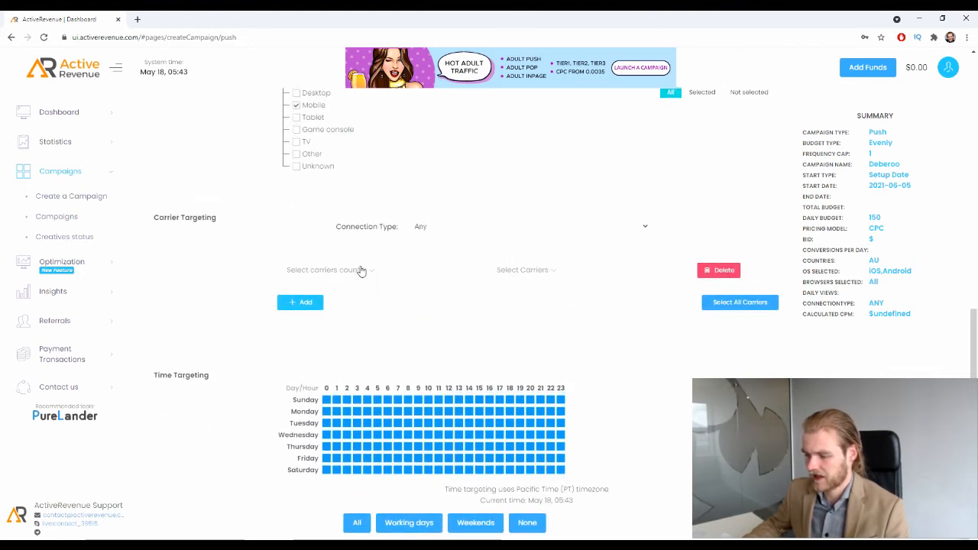
- Choose Australia as the carrier-targeting country and browse its carrier list
left_click(361, 271)
left_click(347, 294)
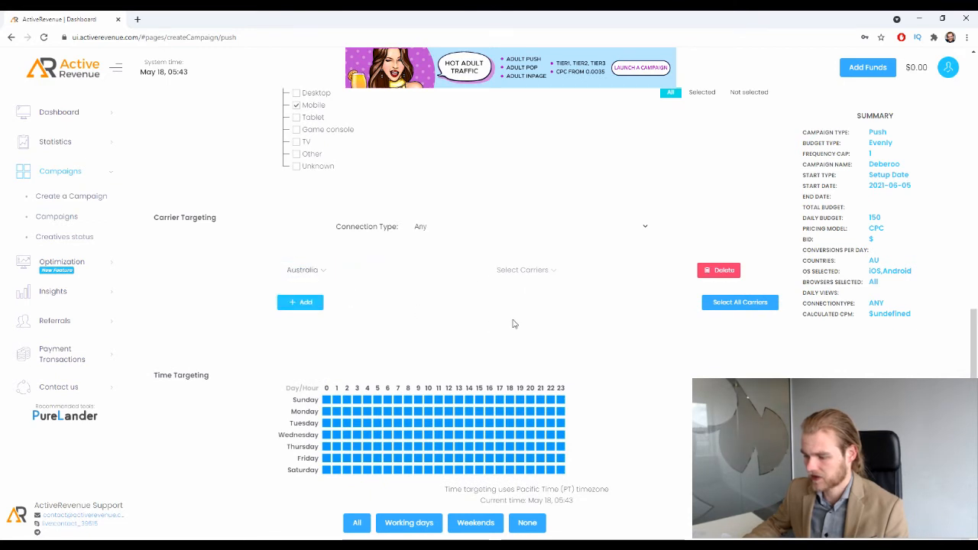
scroll(513, 323, "up", 1)
left_click(541, 321)
scroll(612, 313, "down", 1)
scroll(634, 318, "down", 1)
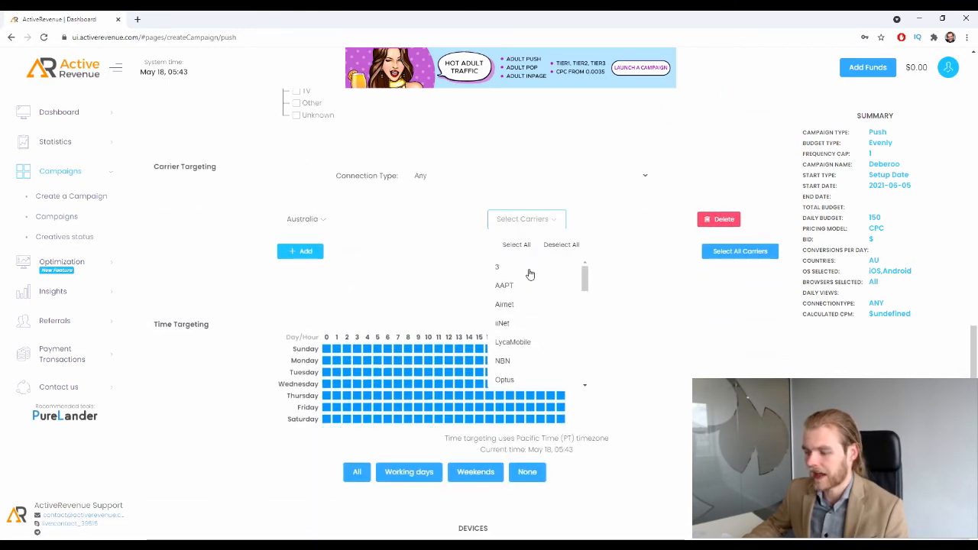
scroll(528, 275, "down", 5)
scroll(528, 292, "down", 8)
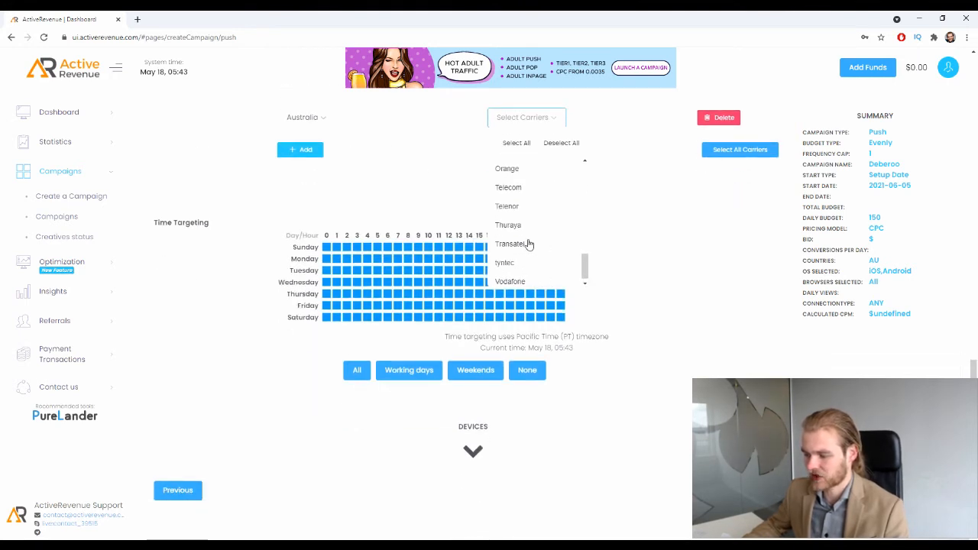
scroll(527, 242, "up", 10)
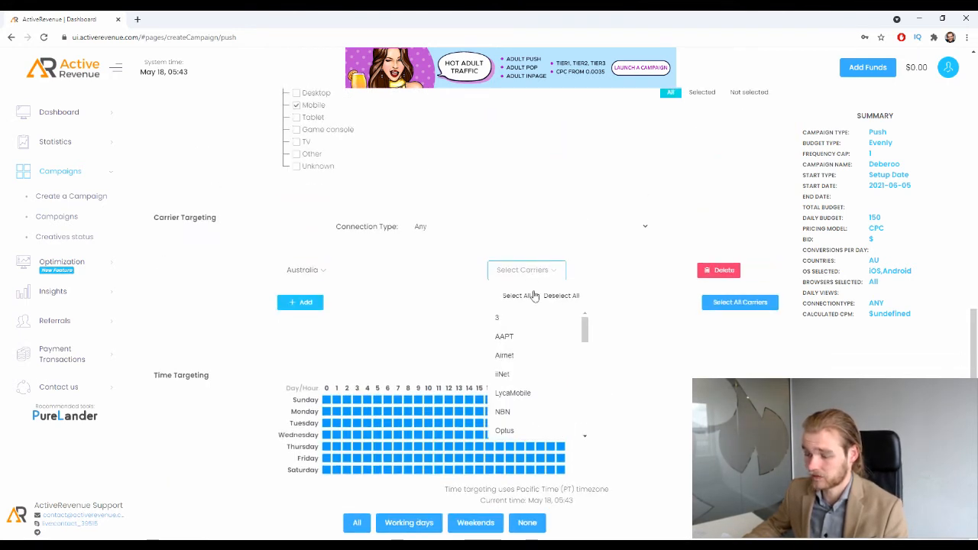
- Select all Australian carriers, including both Telstra entries, keeping specific-carrier targeting
left_click(520, 295)
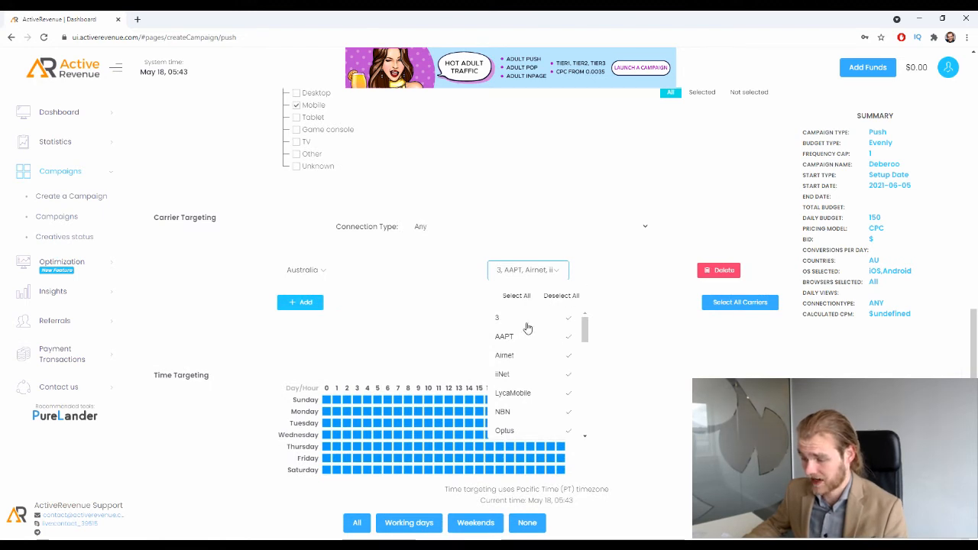
scroll(553, 336, "down", 3)
scroll(556, 363, "down", 2)
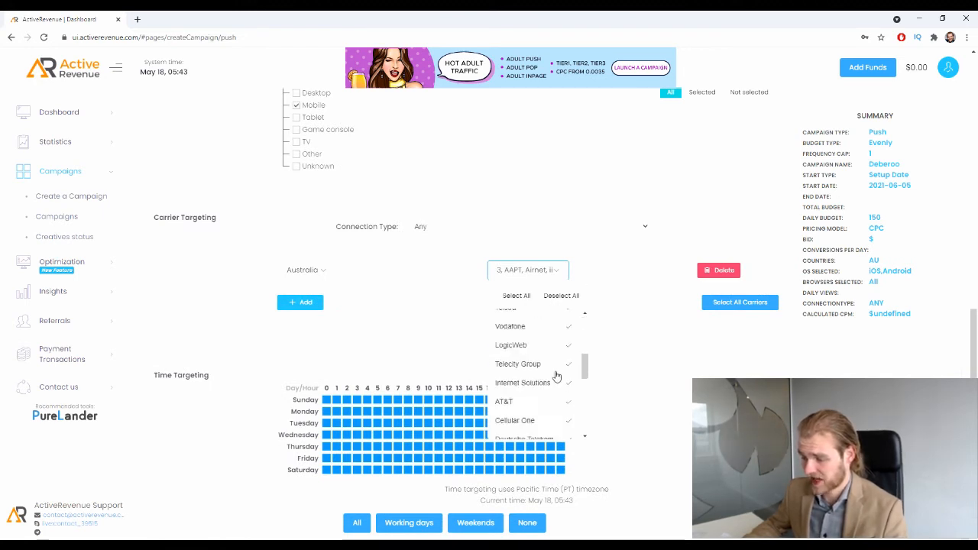
scroll(555, 374, "up", 1)
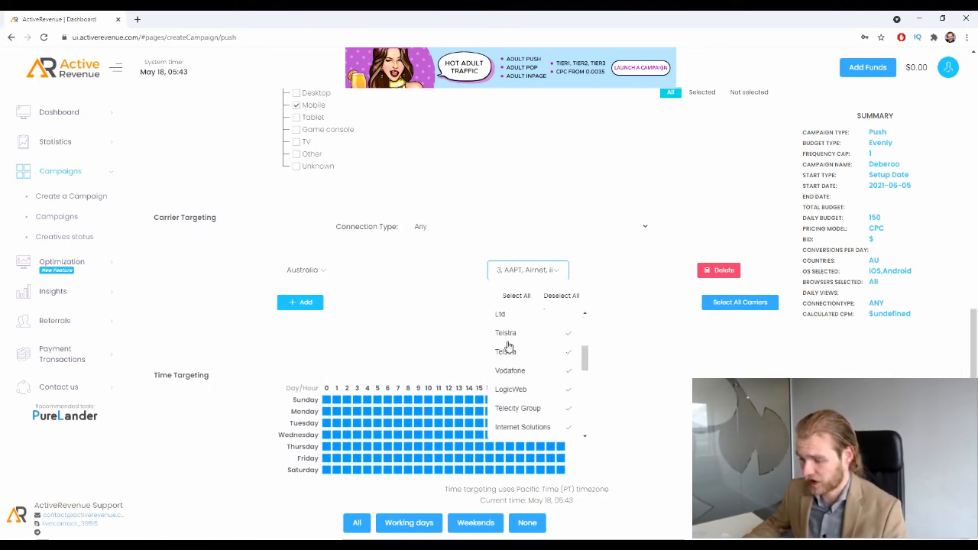
left_click(575, 337)
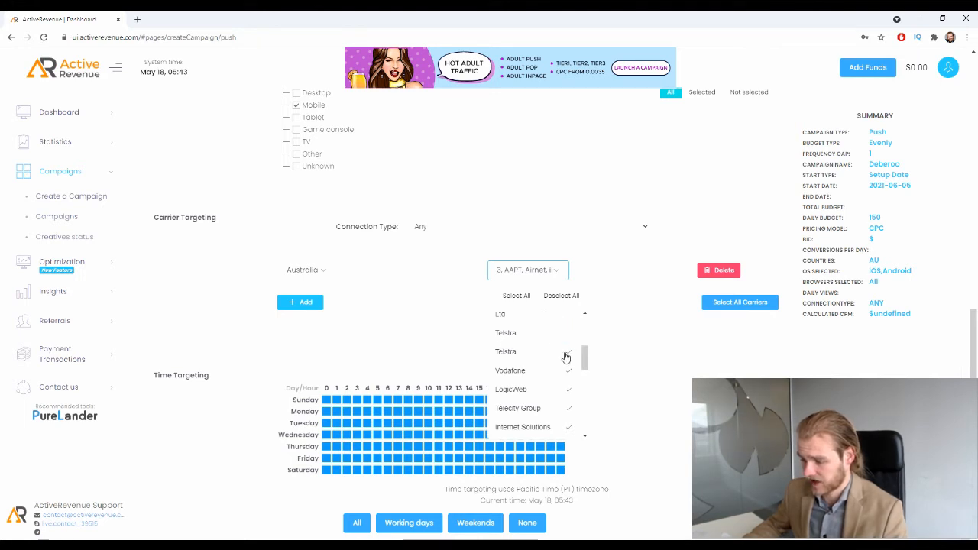
left_click(566, 354)
left_click(536, 349)
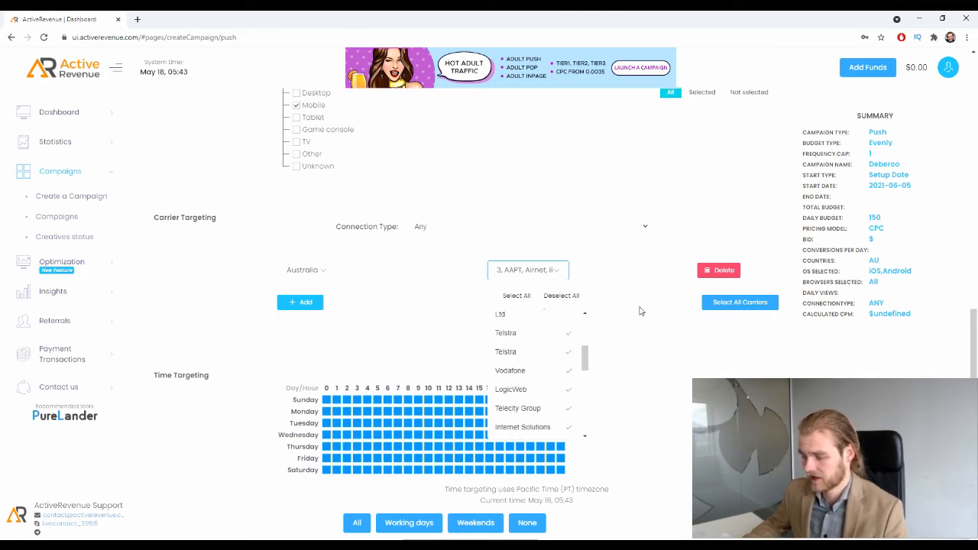
left_click(634, 277)
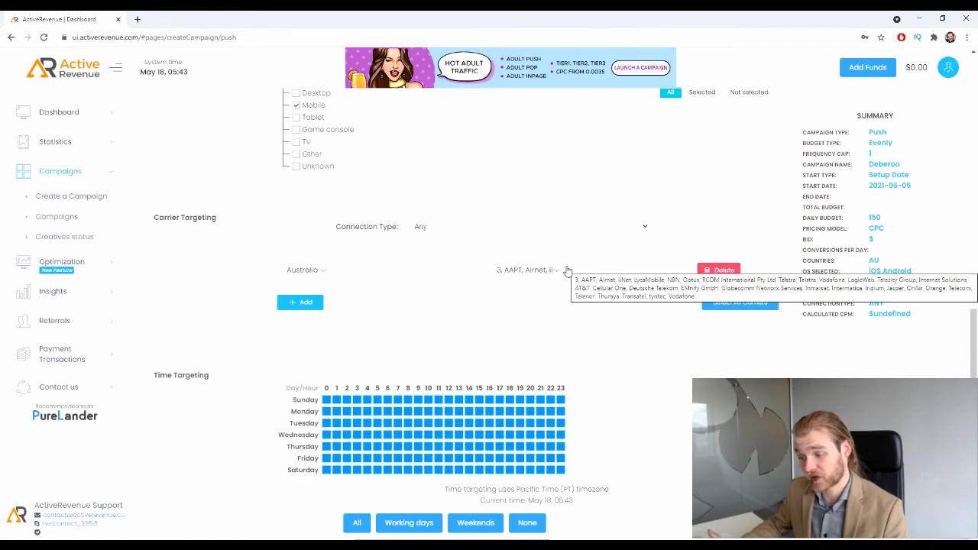
left_click(760, 303)
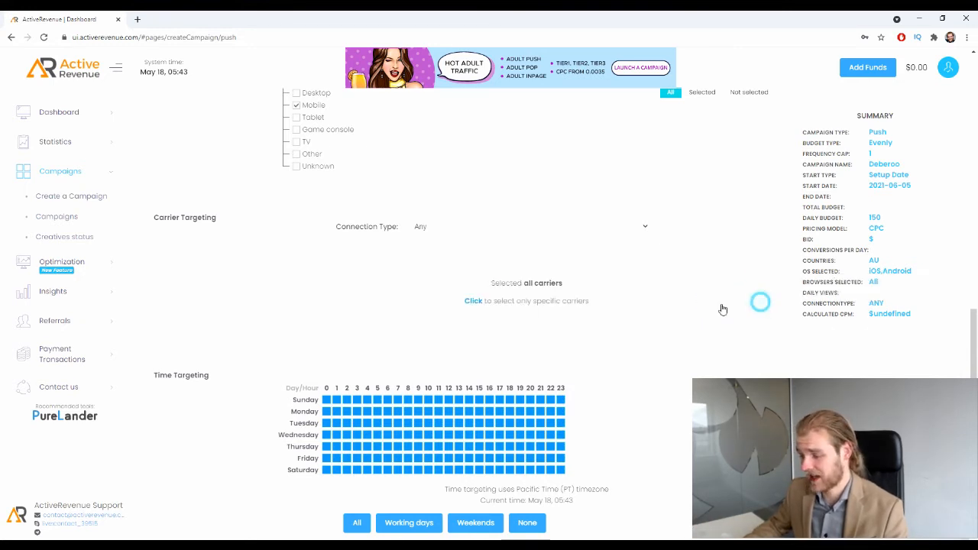
left_click(507, 299)
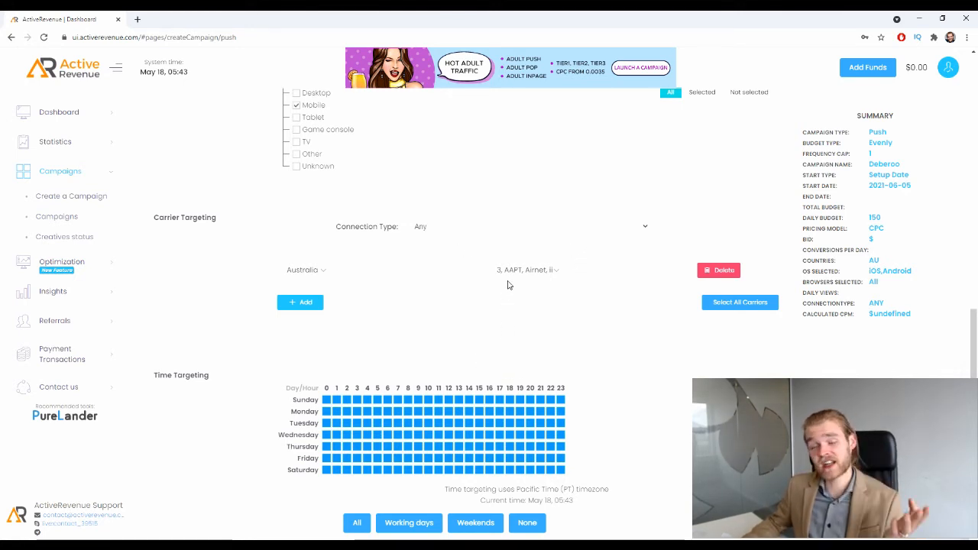
scroll(524, 275, "down", 2)
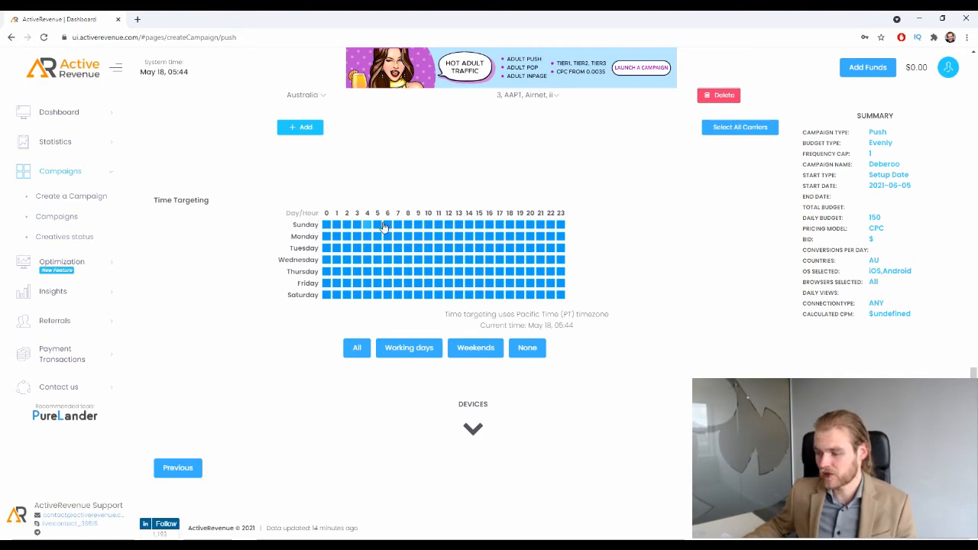
left_click(408, 225)
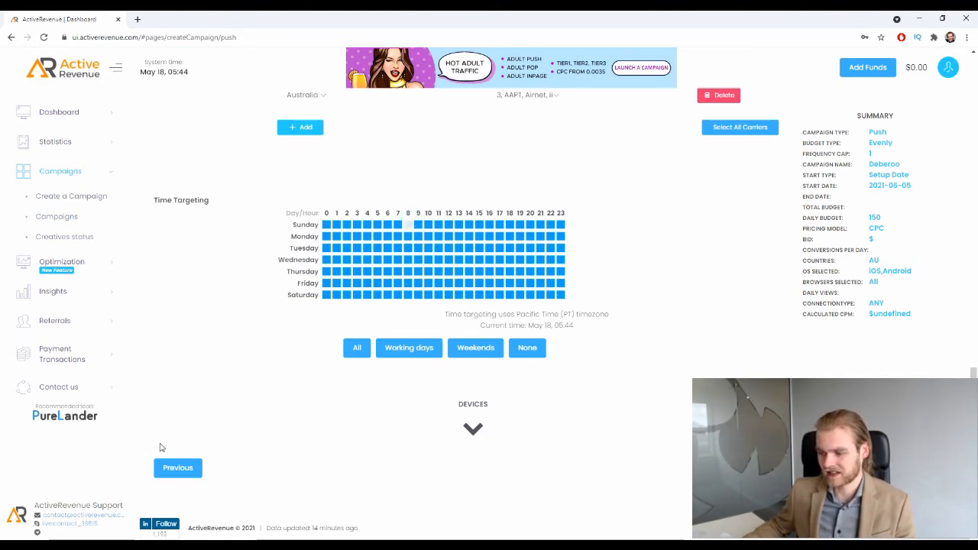
left_click(408, 224)
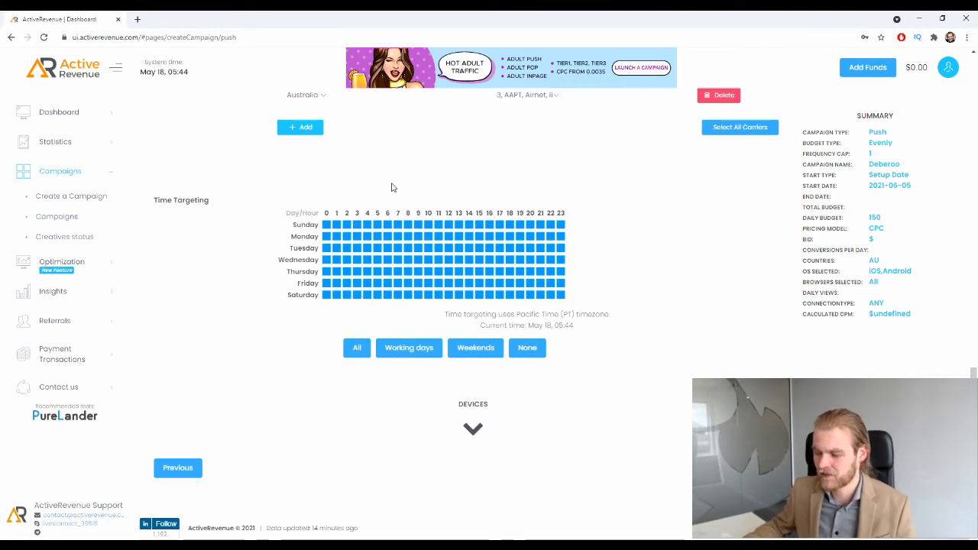
- Leave every entry in the Device Brands checklist checked and advance to Micro Targeting
left_click(476, 431)
scroll(481, 386, "down", 2)
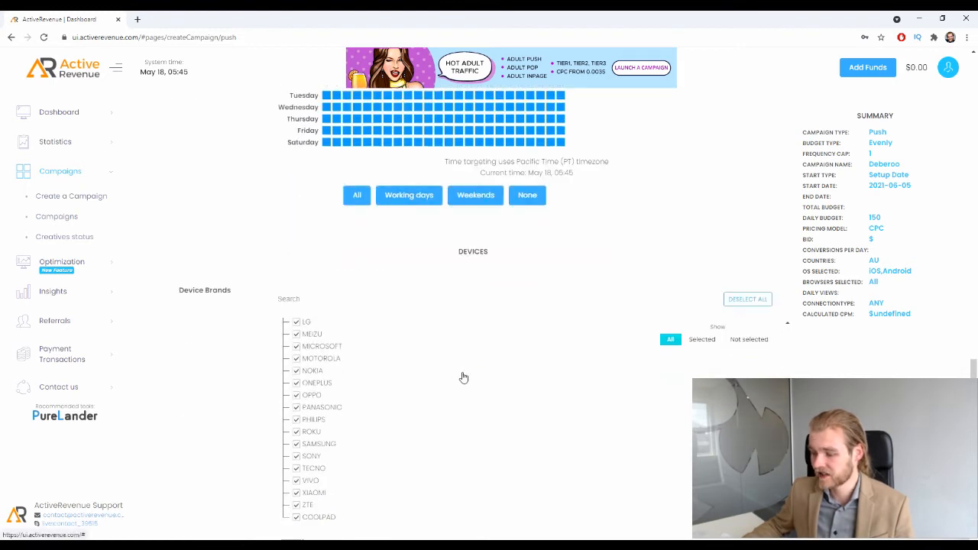
scroll(459, 371, "up", 5)
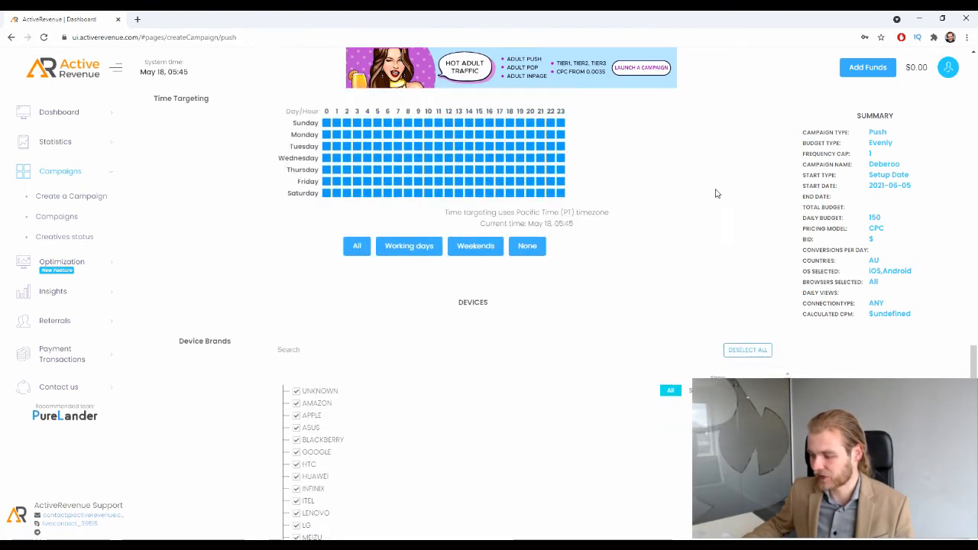
scroll(716, 193, "down", 2)
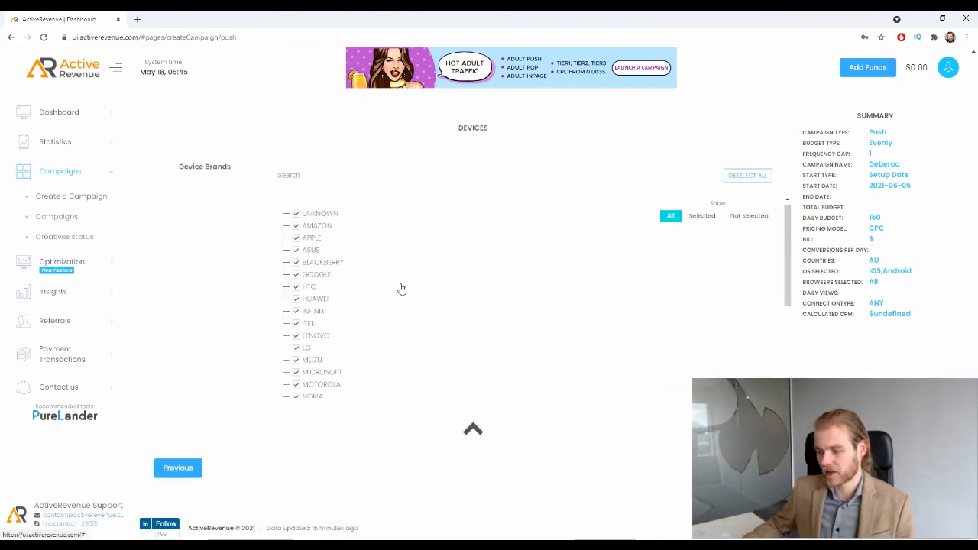
scroll(382, 268, "down", 3)
scroll(381, 268, "up", 8)
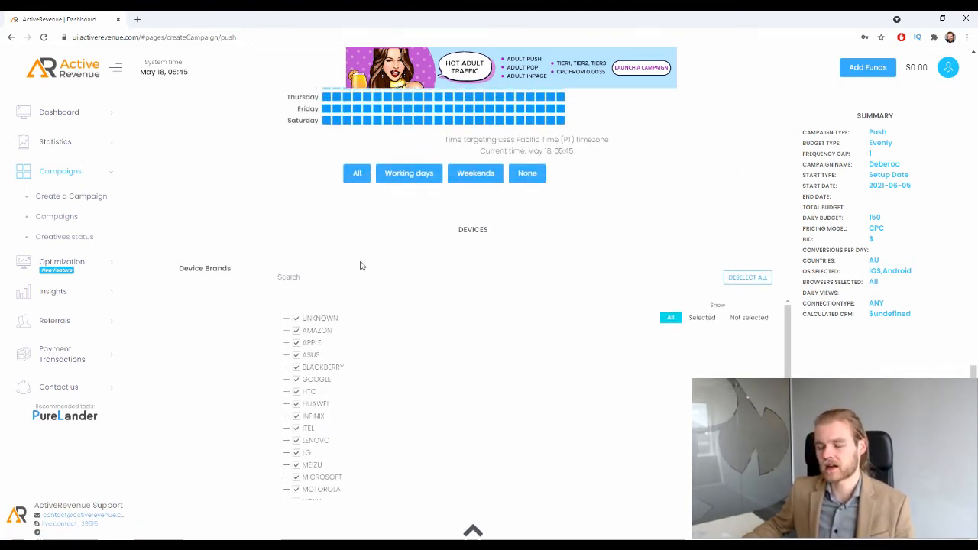
scroll(361, 263, "down", 2)
scroll(359, 248, "up", 2)
scroll(230, 260, "down", 2)
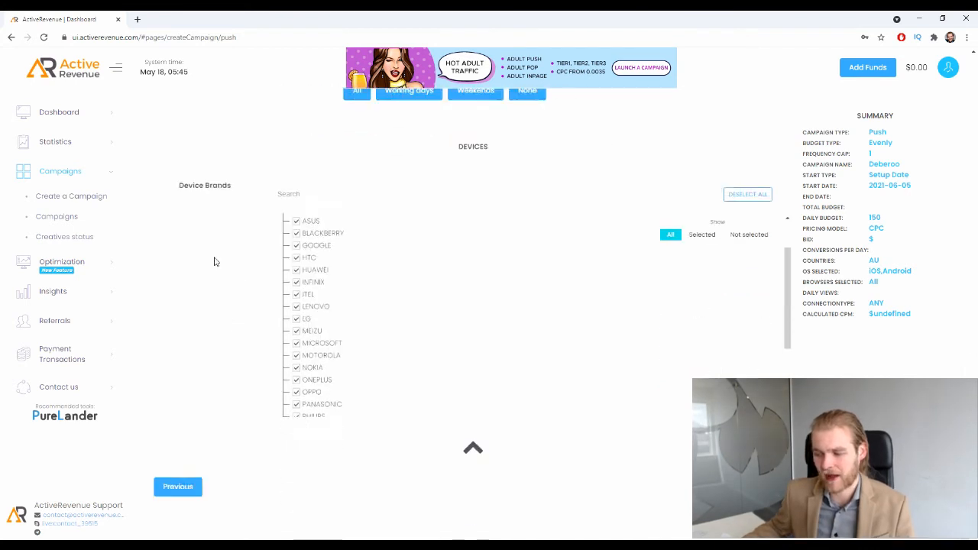
scroll(215, 261, "down", 1)
scroll(366, 260, "up", 1)
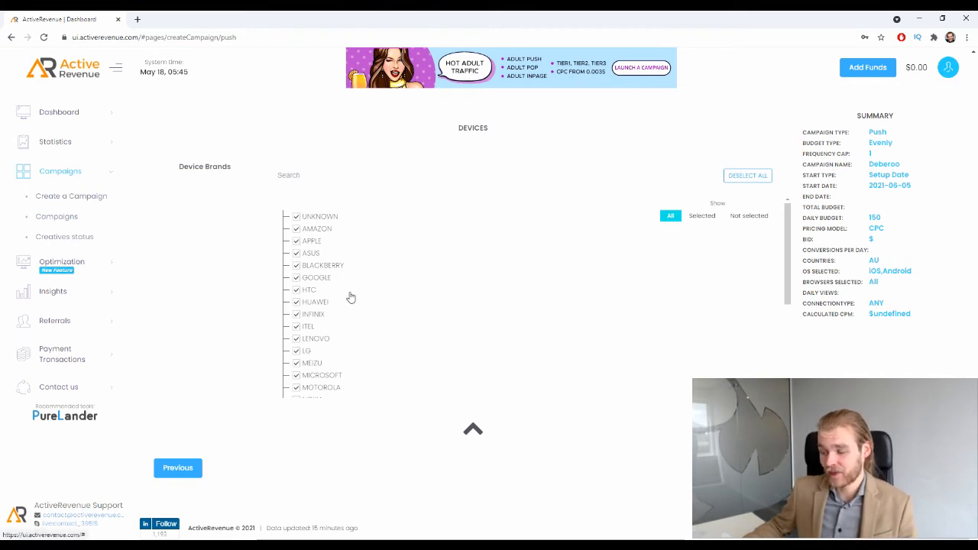
scroll(348, 292, "down", 3)
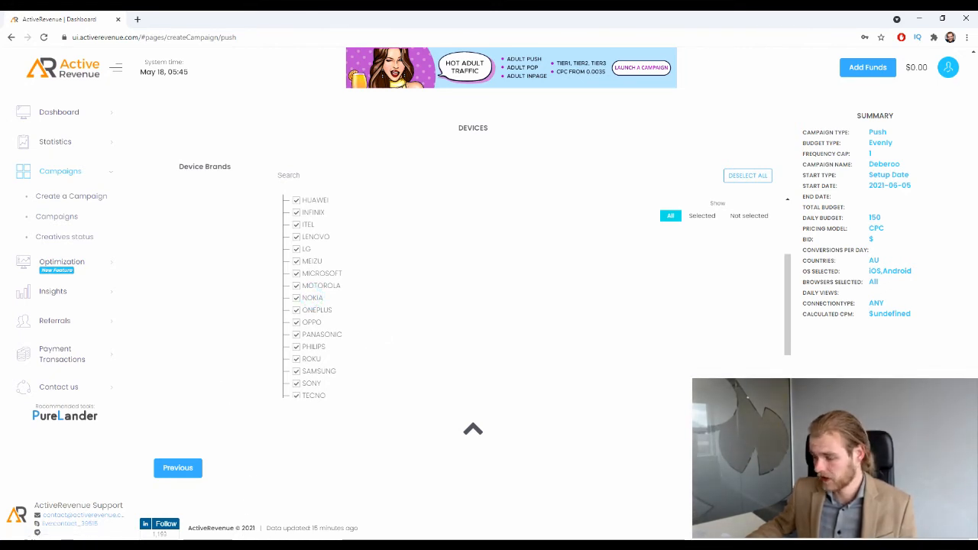
left_click(784, 468)
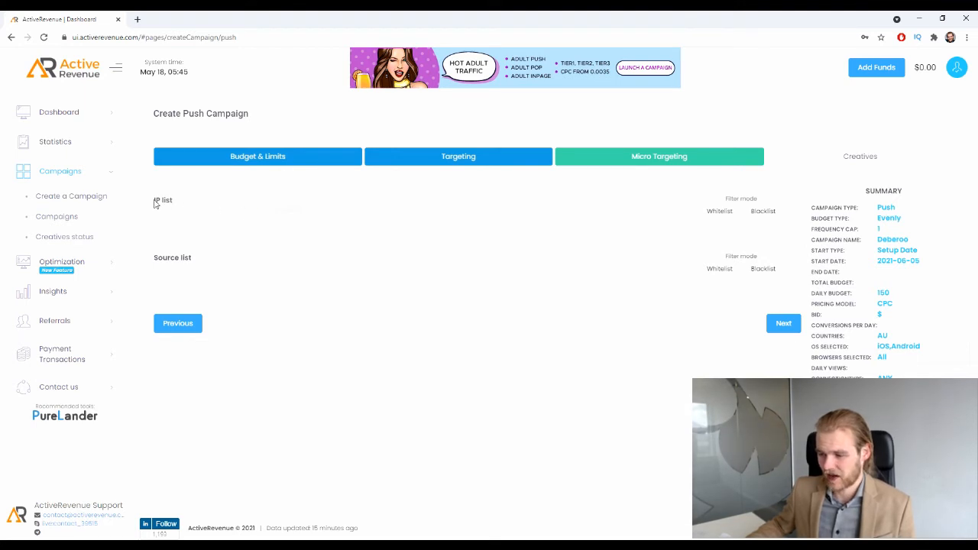
- Set the IP list filter mode to Whitelist
left_click_drag(156, 202, 257, 217)
left_click(259, 214)
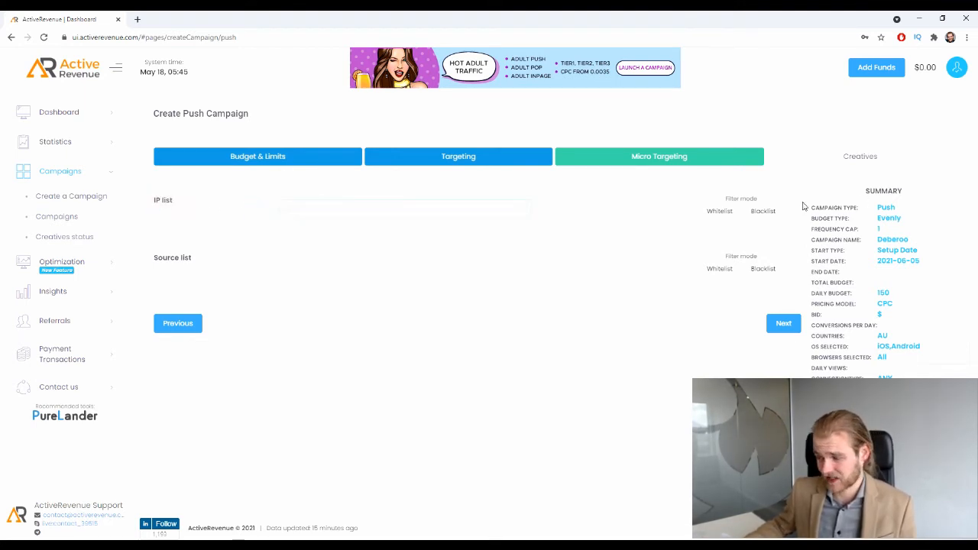
left_click(762, 211)
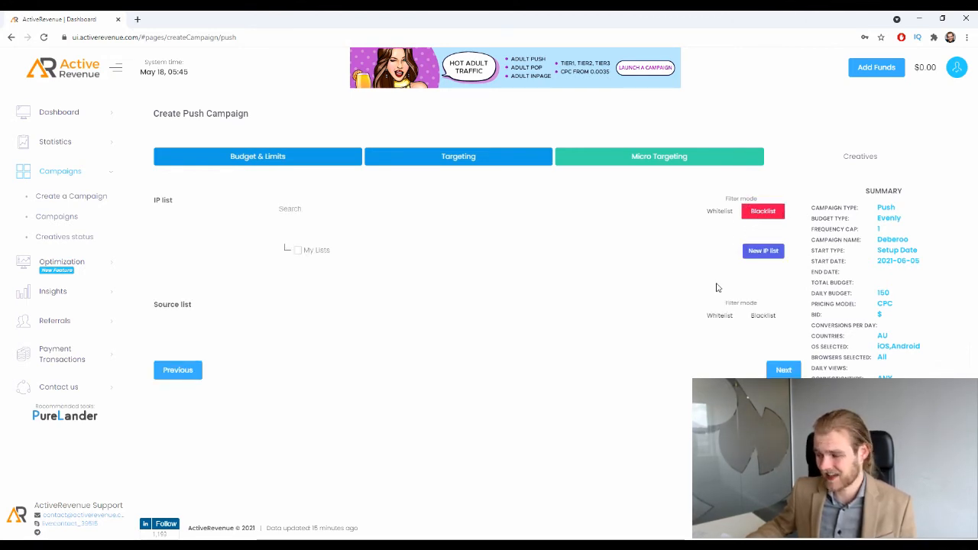
left_click(306, 211)
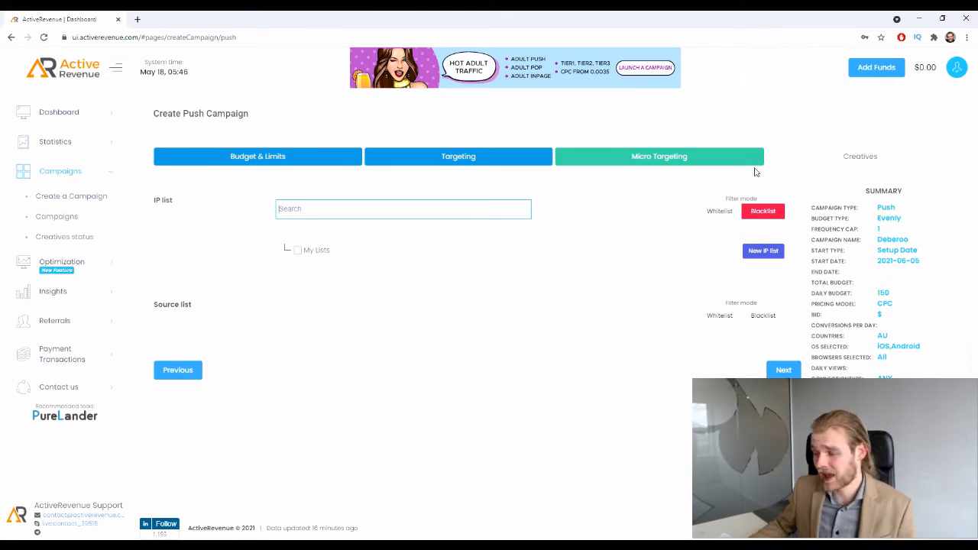
left_click(720, 210)
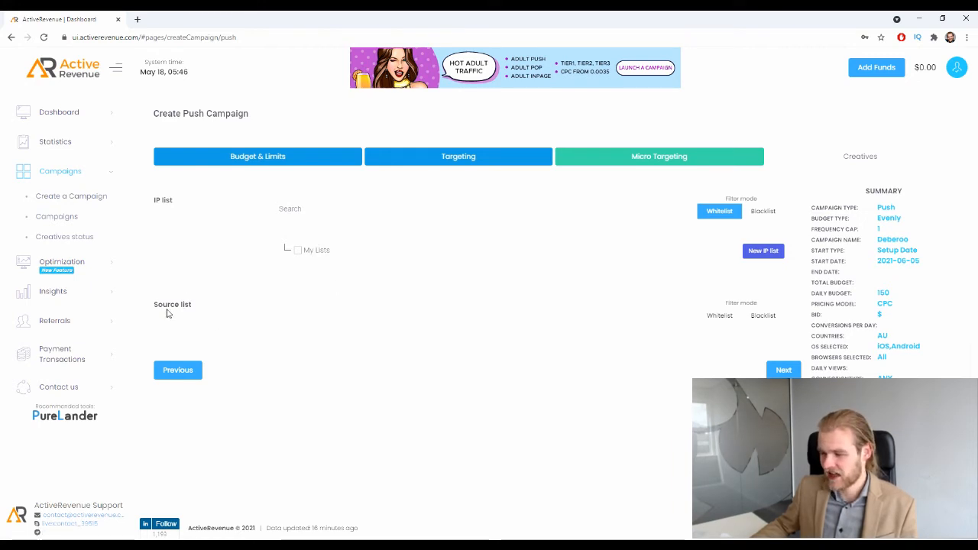
- Set the Source list to Whitelist, dismiss the source ID notice, and advance to Creatives
left_click_drag(153, 306, 311, 319)
left_click(311, 319)
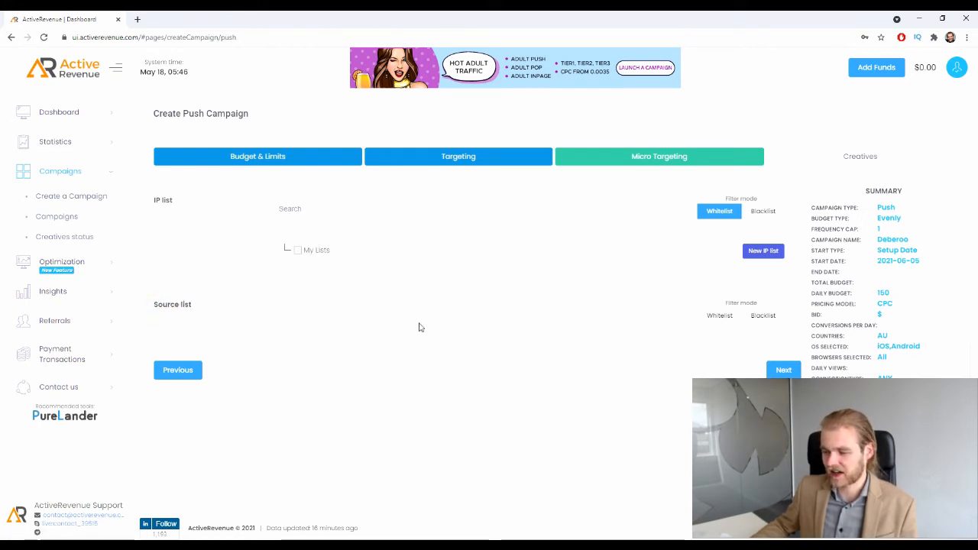
left_click(722, 316)
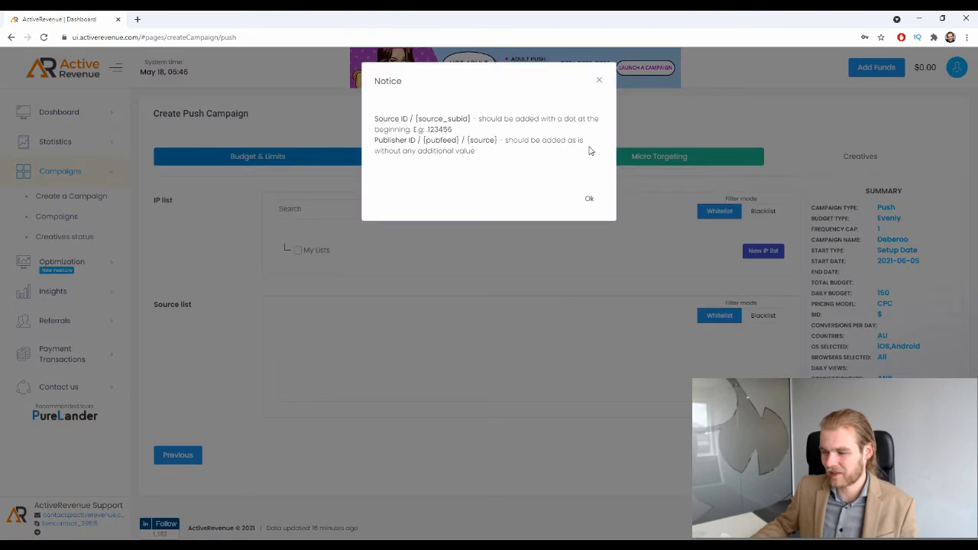
left_click(600, 79)
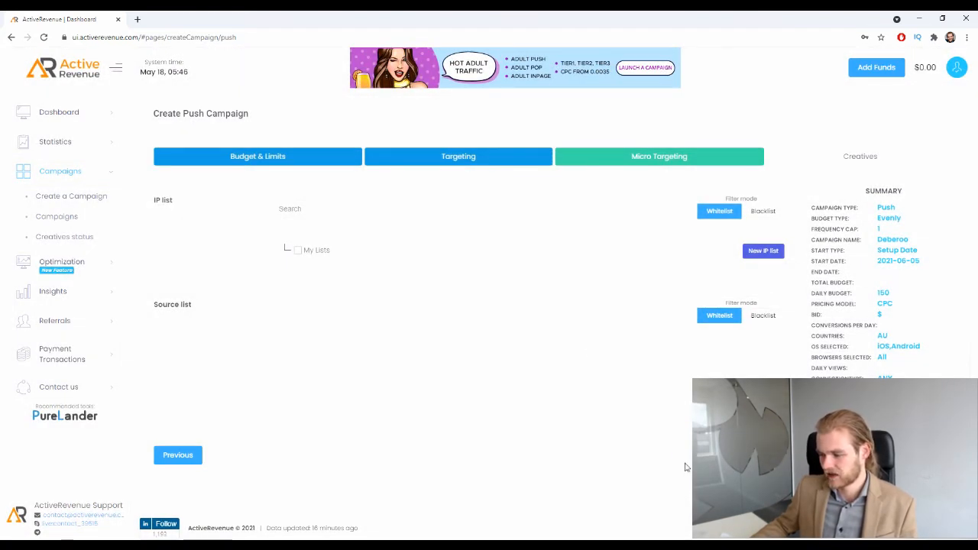
left_click(781, 454)
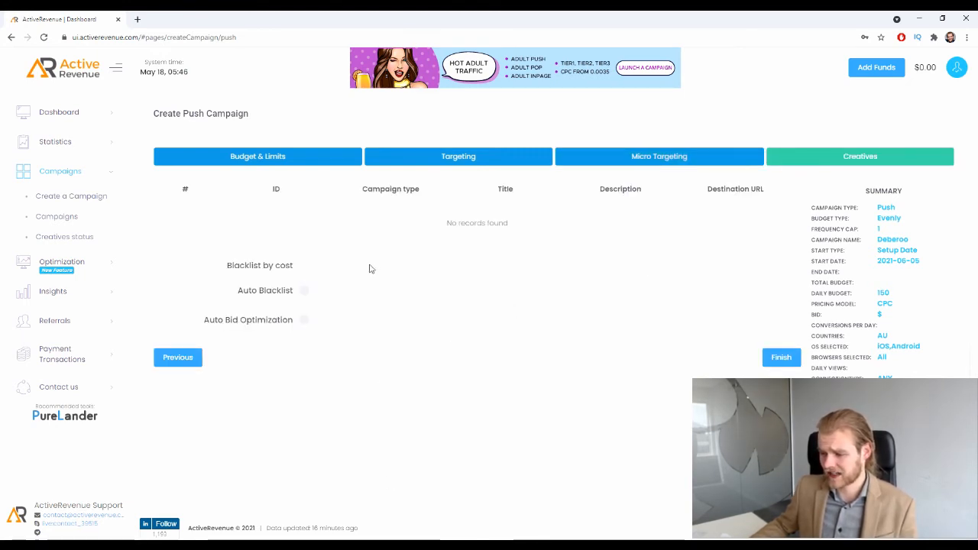
left_click_drag(234, 267, 328, 273)
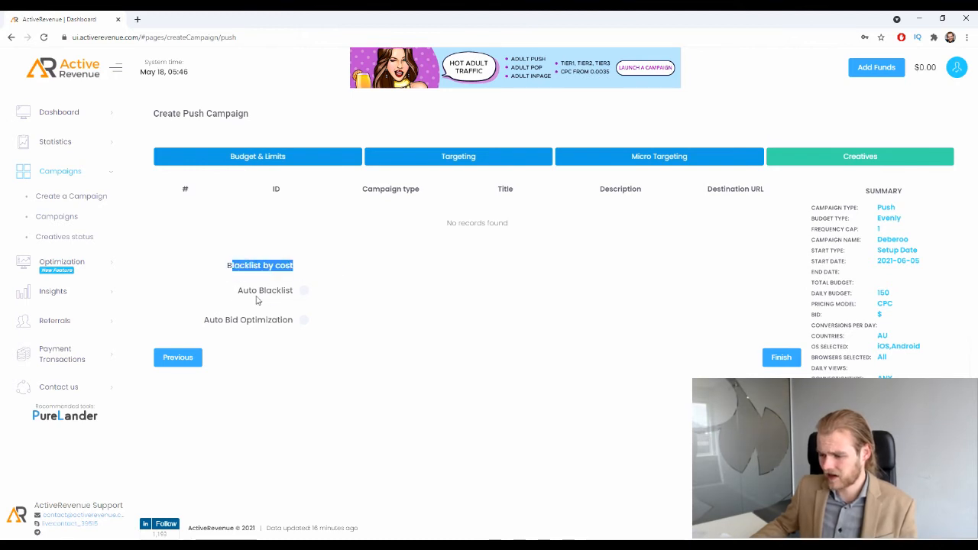
left_click(235, 287)
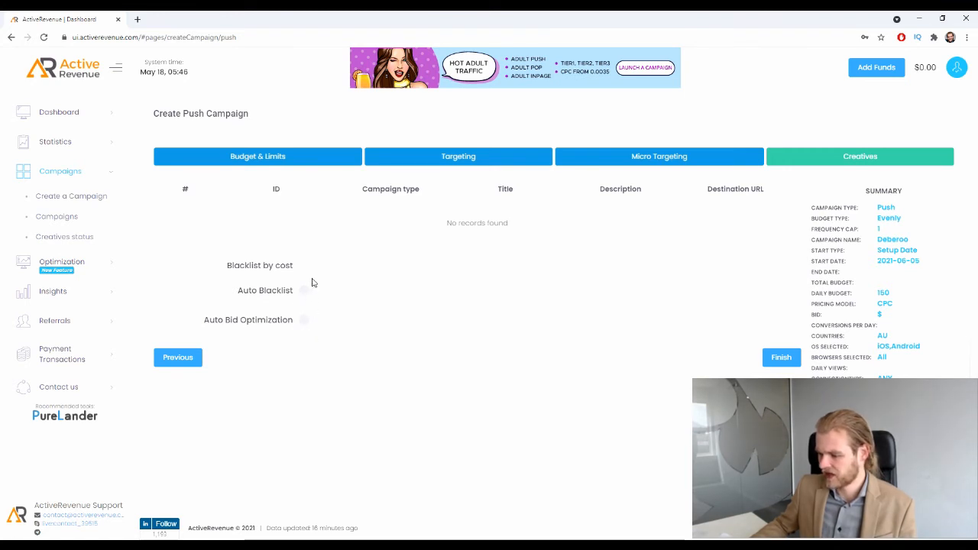
left_click(289, 192)
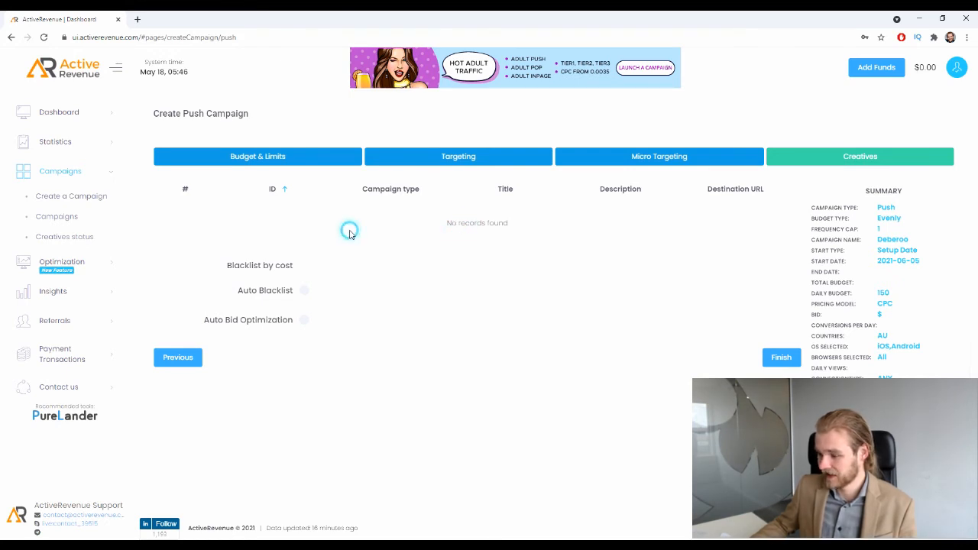
left_click_drag(227, 266, 297, 274)
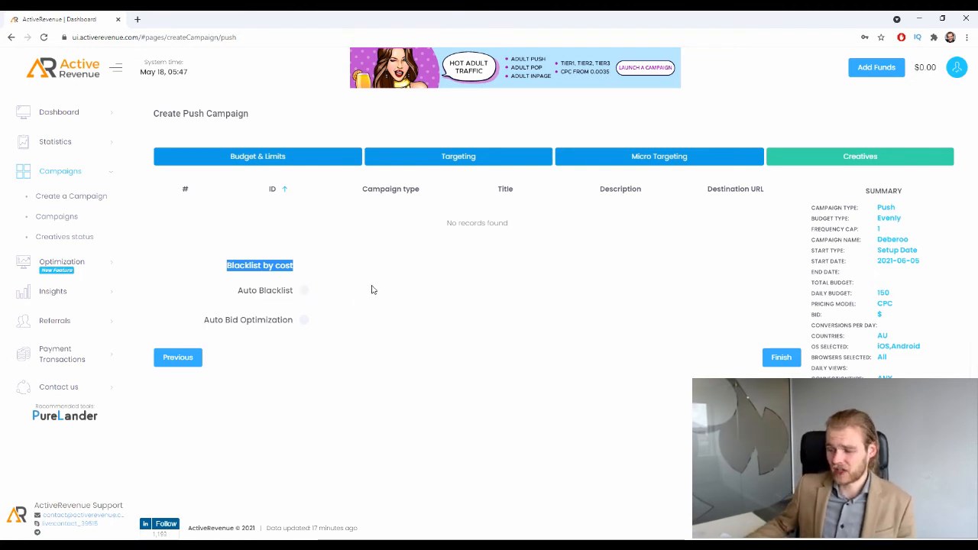
left_click(310, 291)
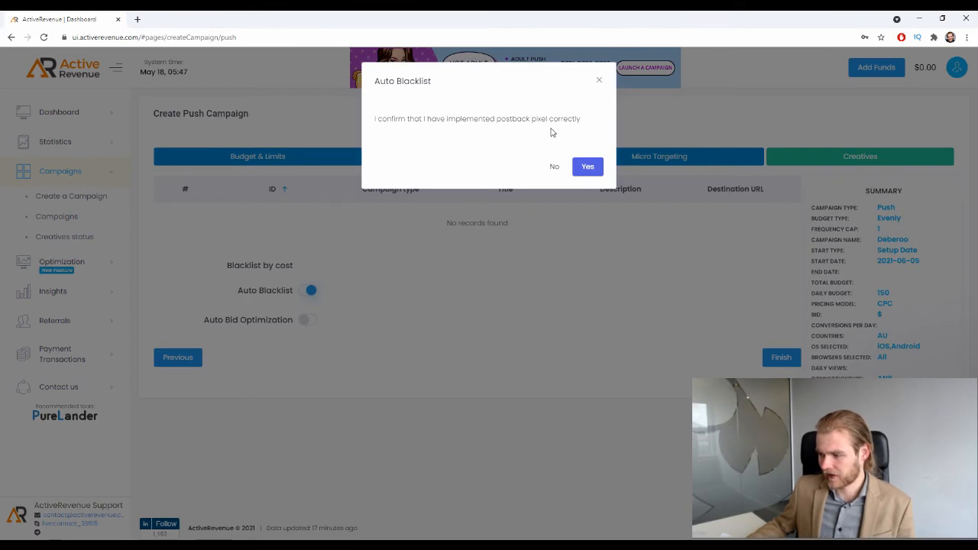
left_click(587, 166)
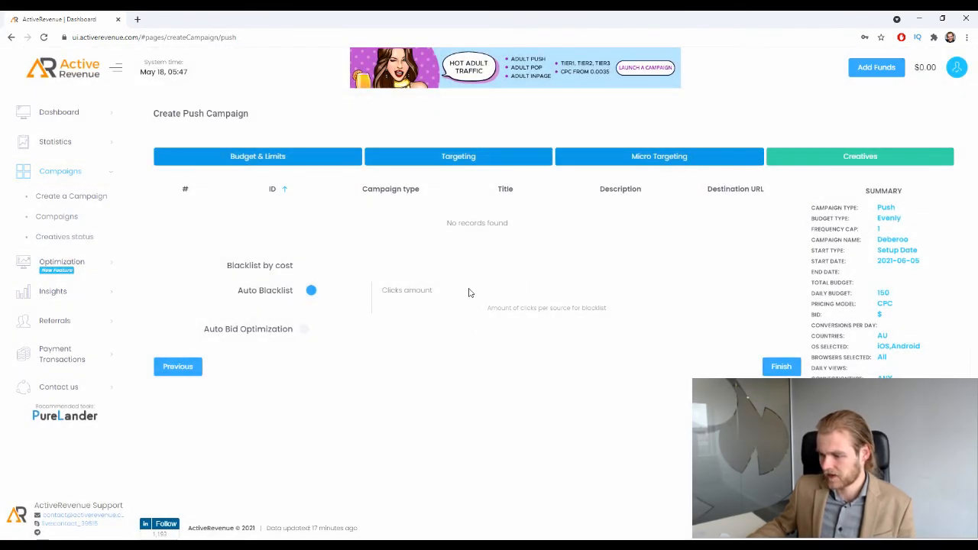
left_click(542, 291)
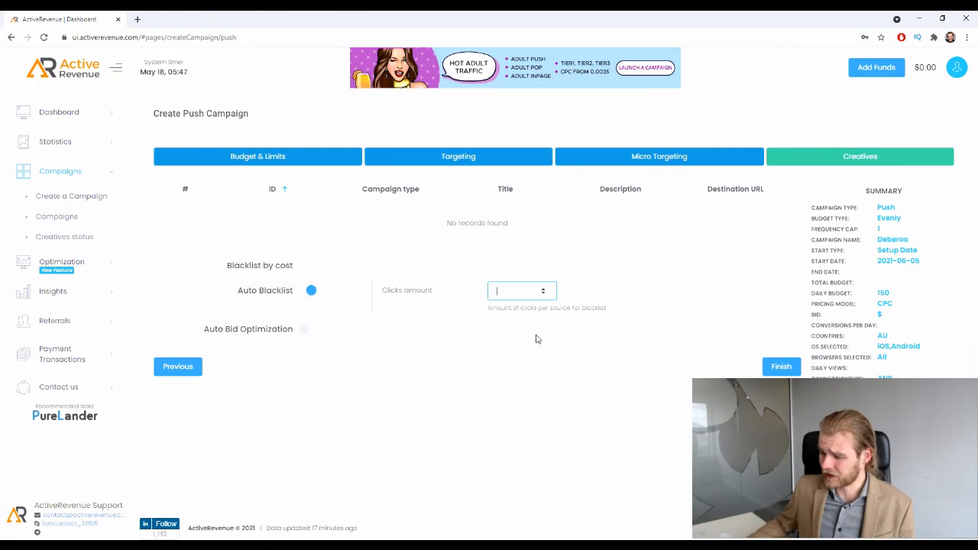
left_click(307, 329)
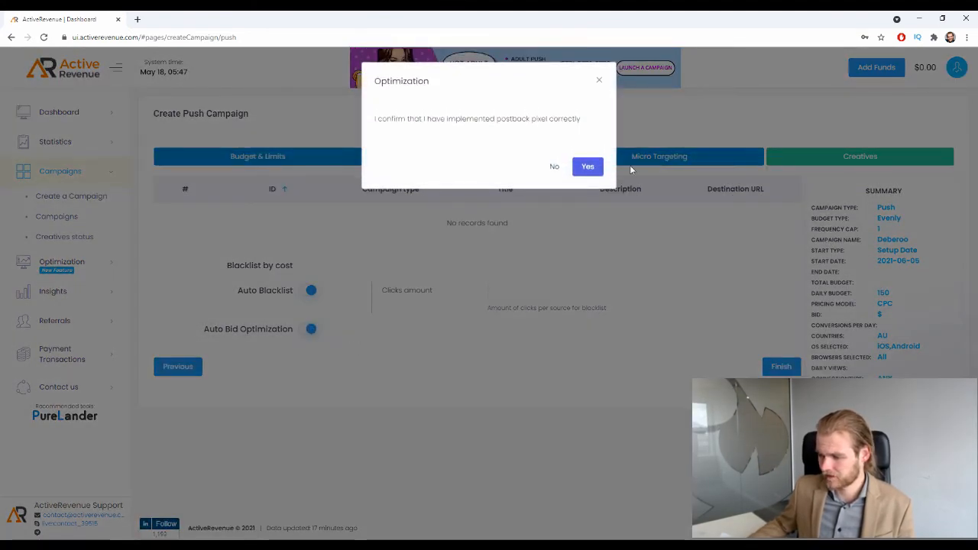
left_click(587, 165)
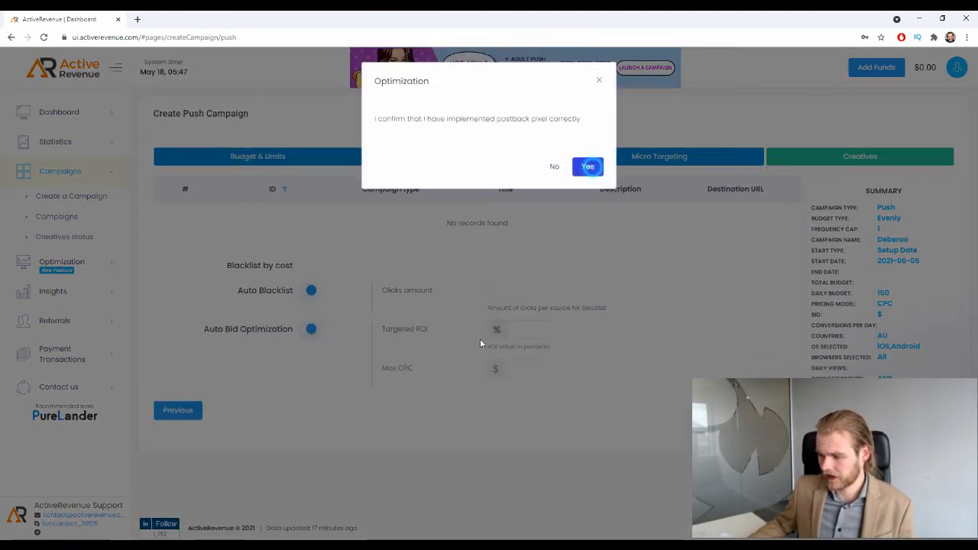
left_click(540, 329)
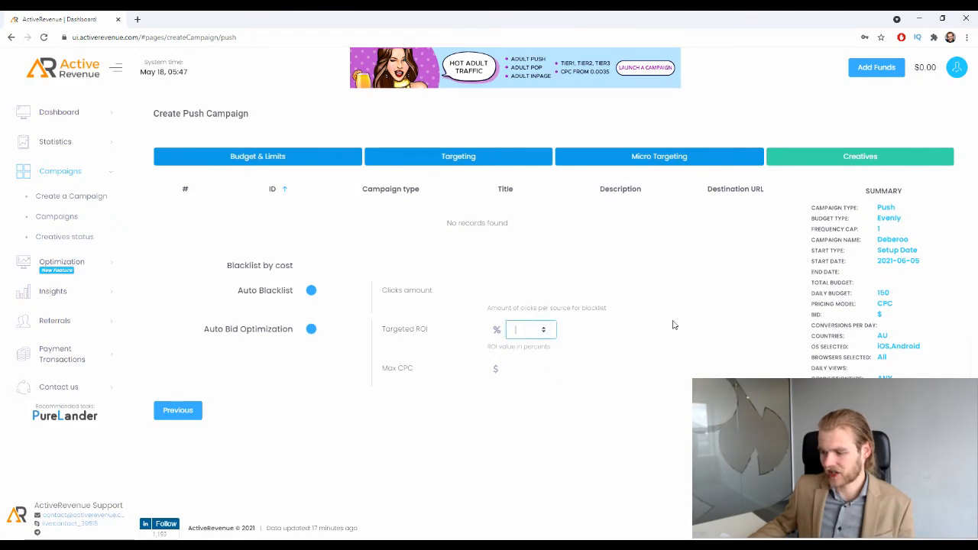
left_click(521, 374)
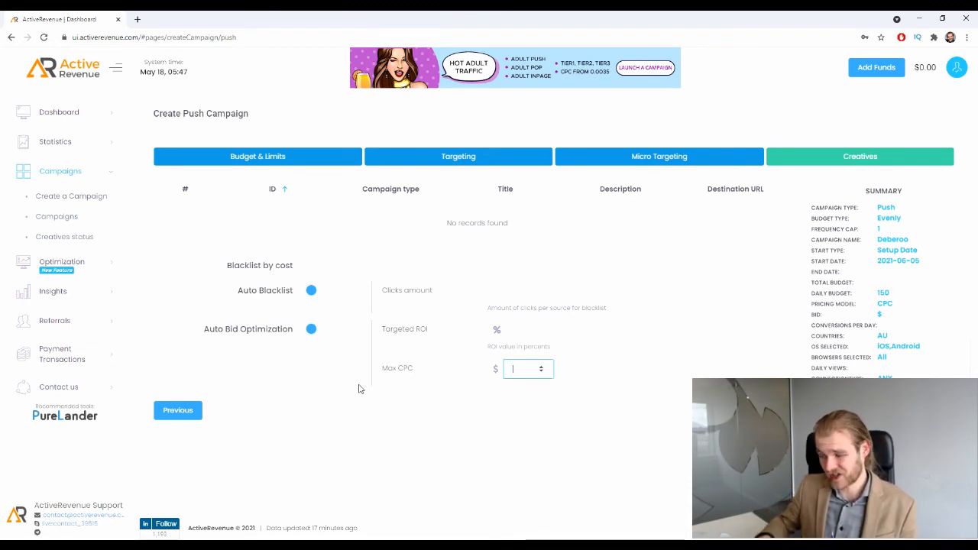
left_click(310, 331)
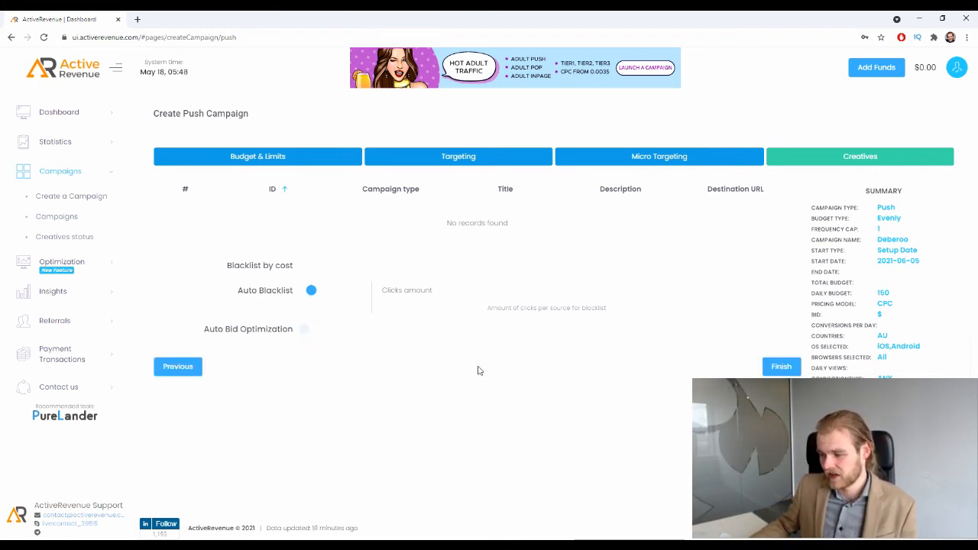
left_click(314, 294)
left_click(316, 296)
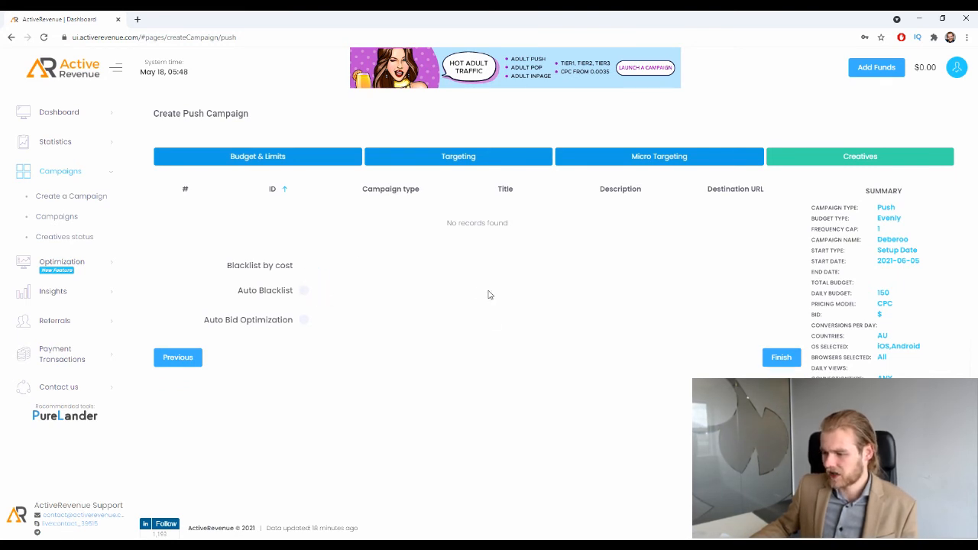
left_click(324, 192)
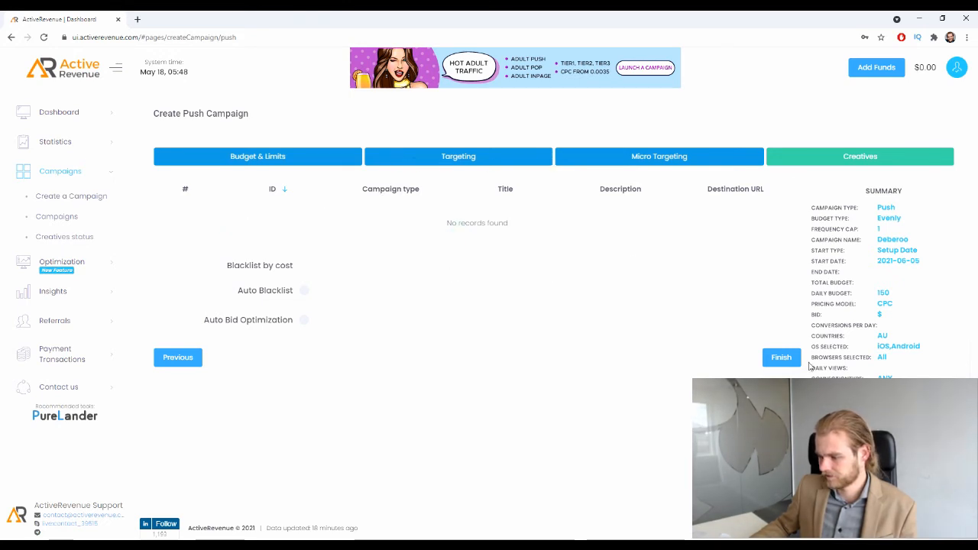
- Try finishing the campaign, which is blocked without a creative, and stay in the wizard
left_click(782, 358)
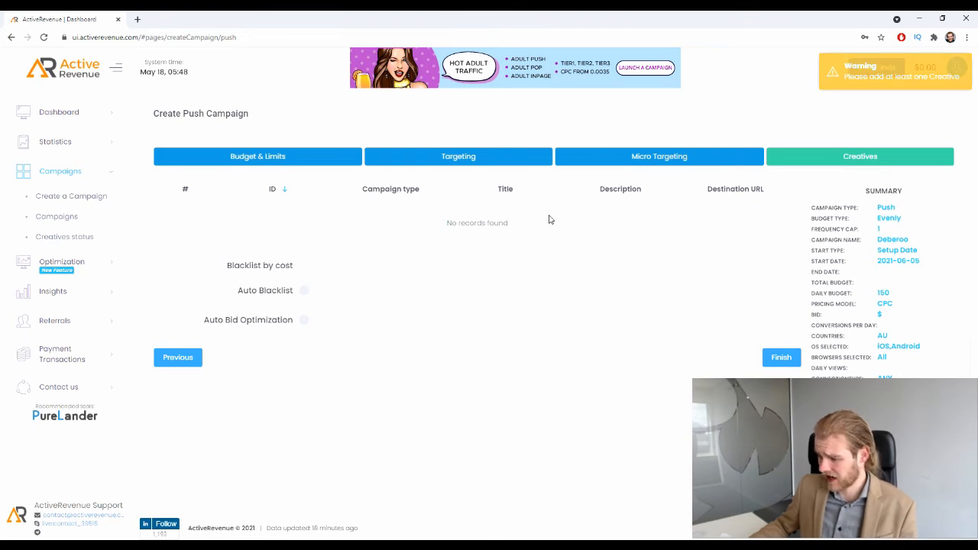
left_click(289, 187)
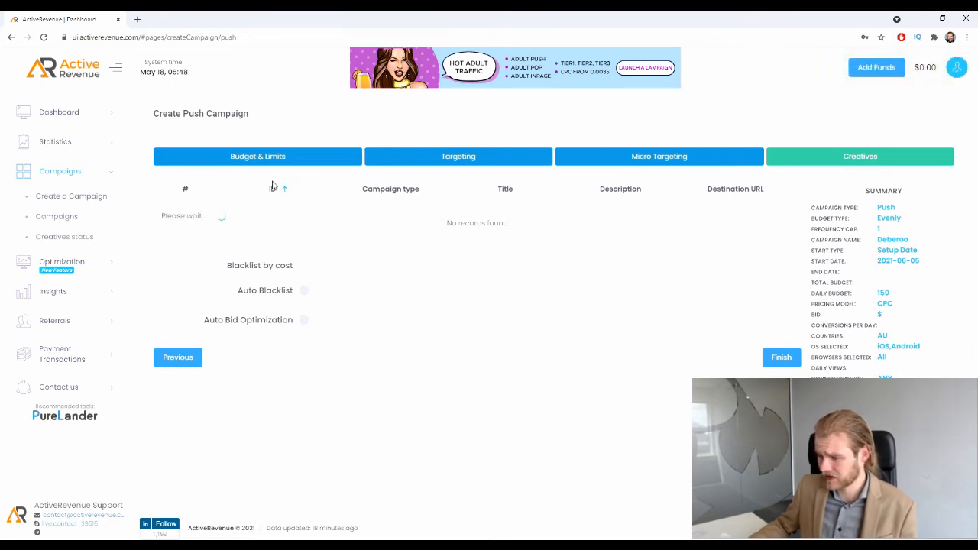
left_click(699, 188)
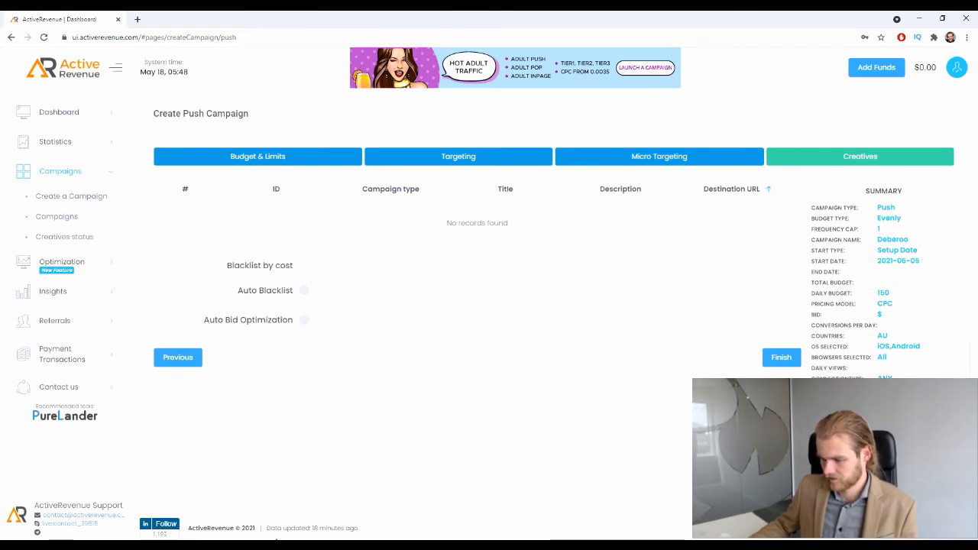
left_click(777, 357)
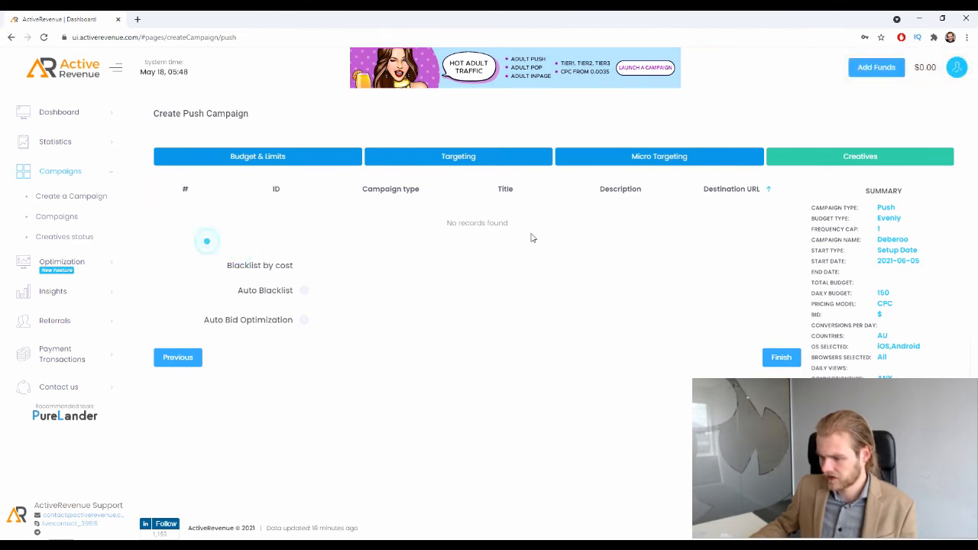
left_click(41, 237)
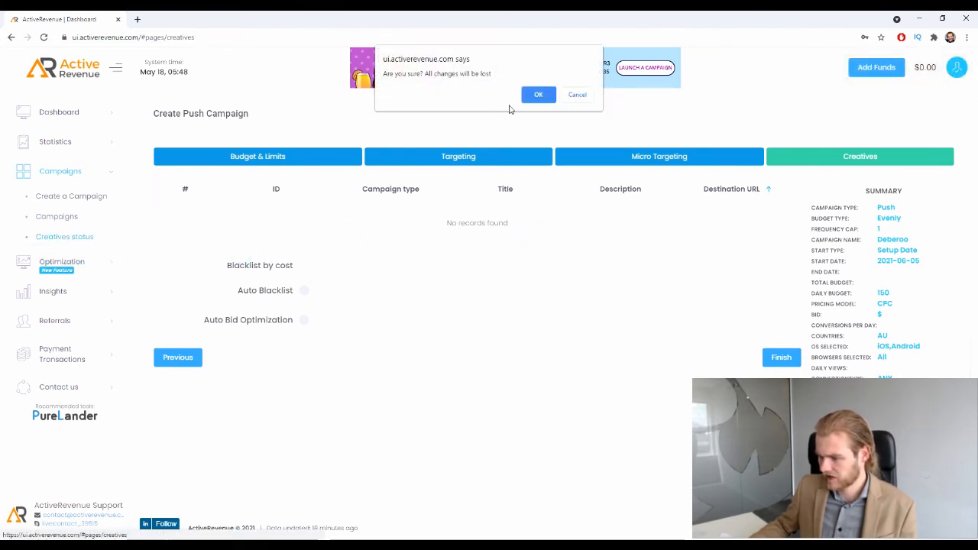
left_click(590, 95)
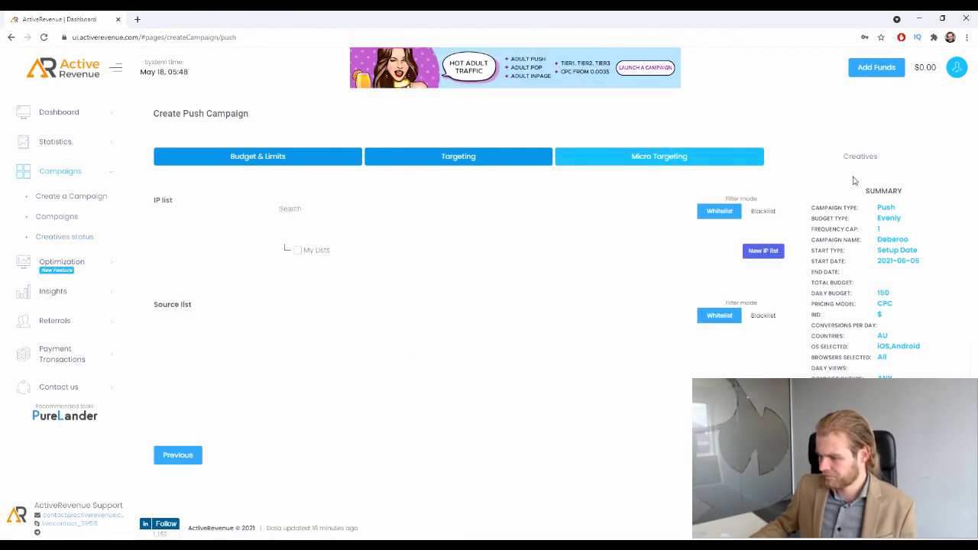
- Step back through Micro Targeting, Targeting and Budget, then return to Creatives
left_click(856, 151)
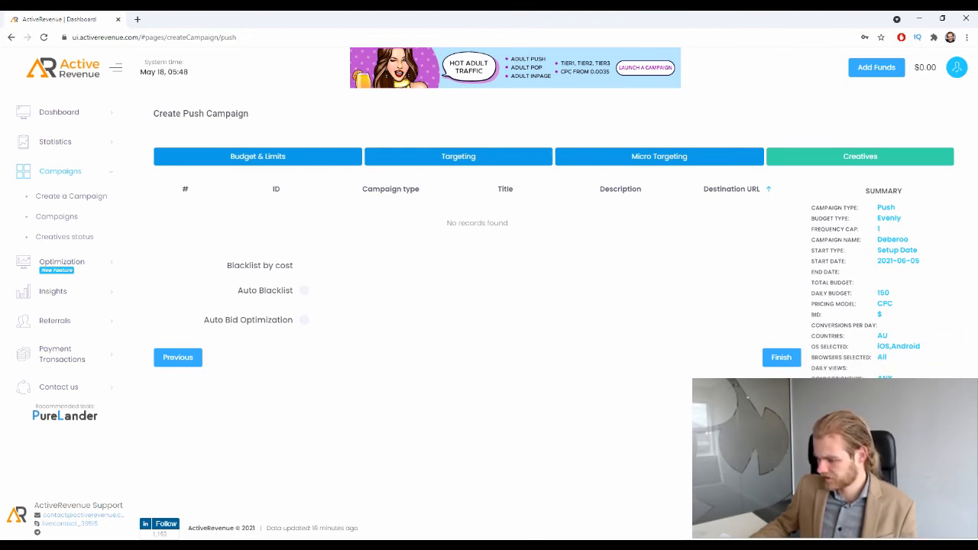
left_click(767, 355)
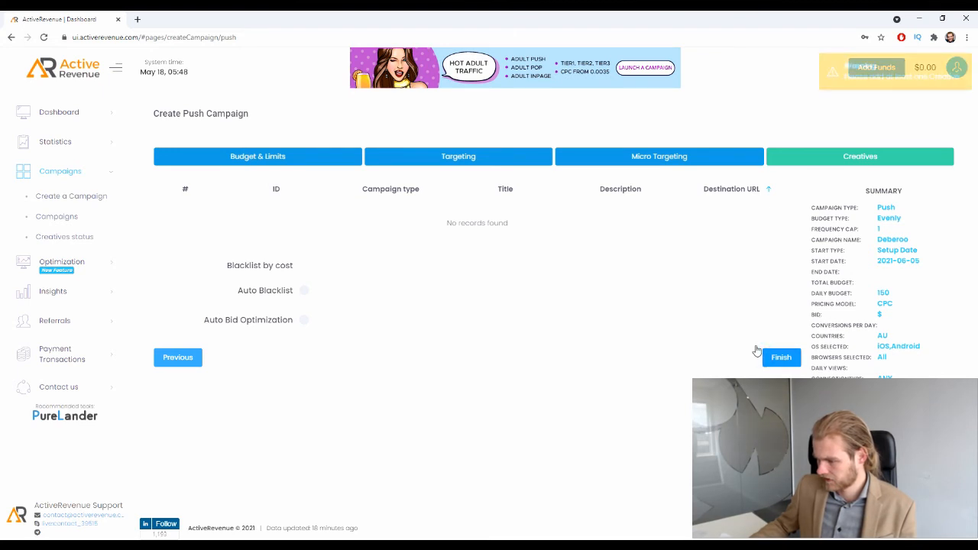
left_click(178, 359)
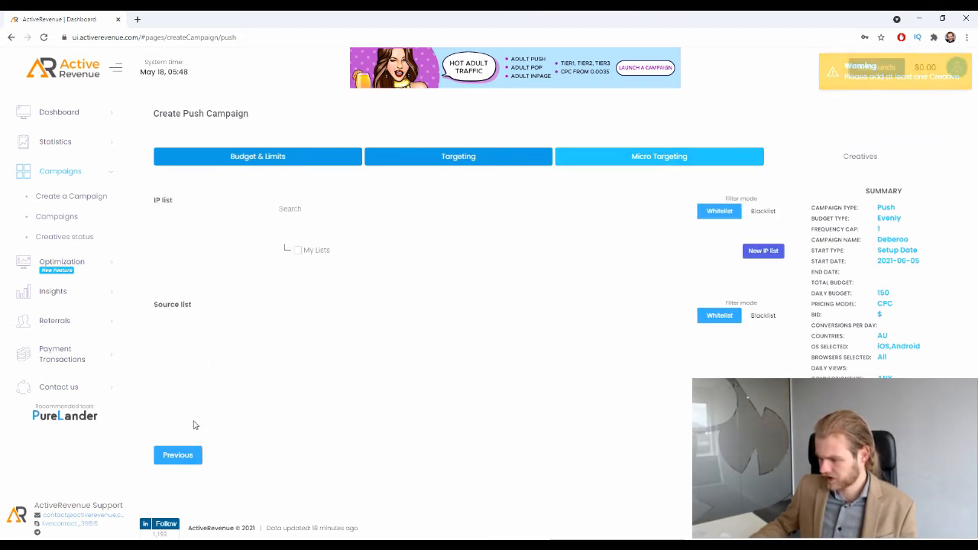
left_click(191, 456)
scroll(216, 431, "down", 15)
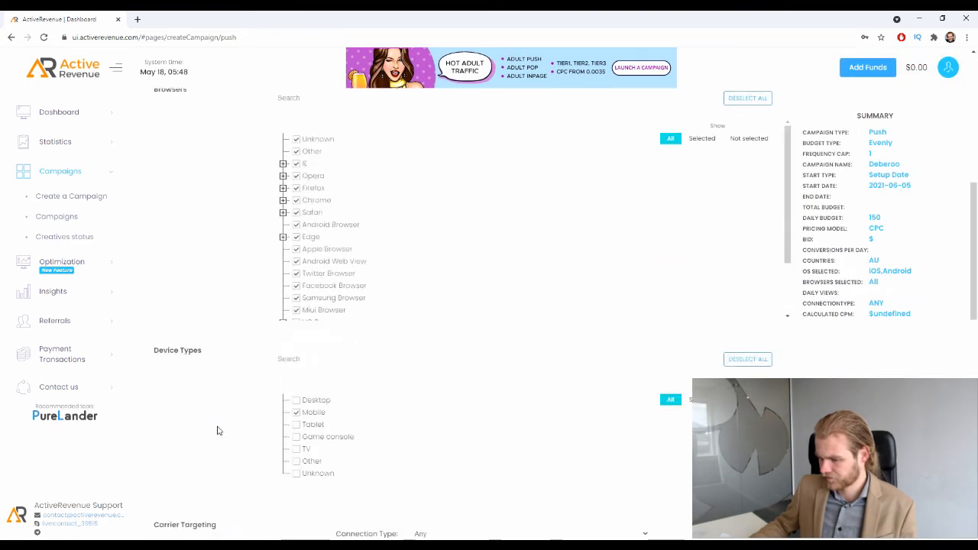
left_click(197, 470)
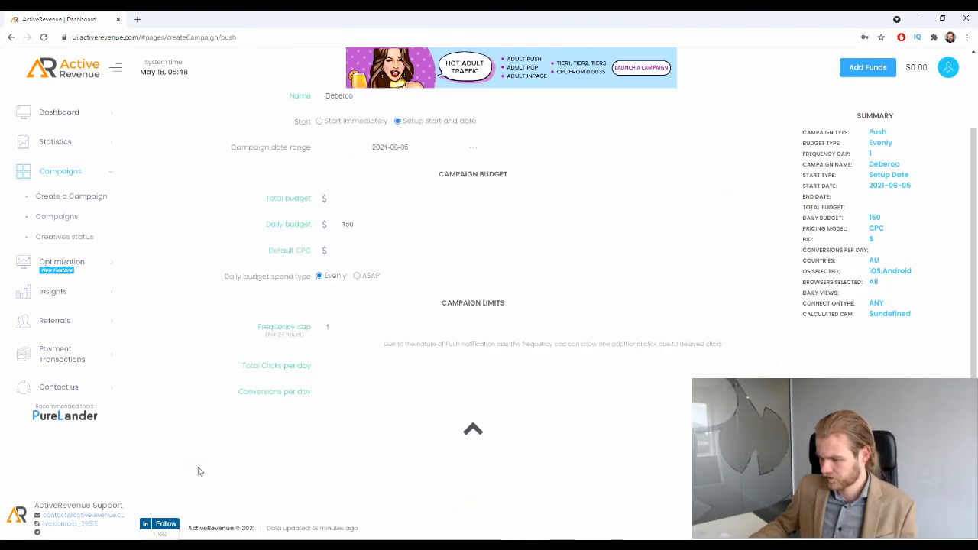
scroll(194, 426, "up", 1)
scroll(194, 426, "down", 1)
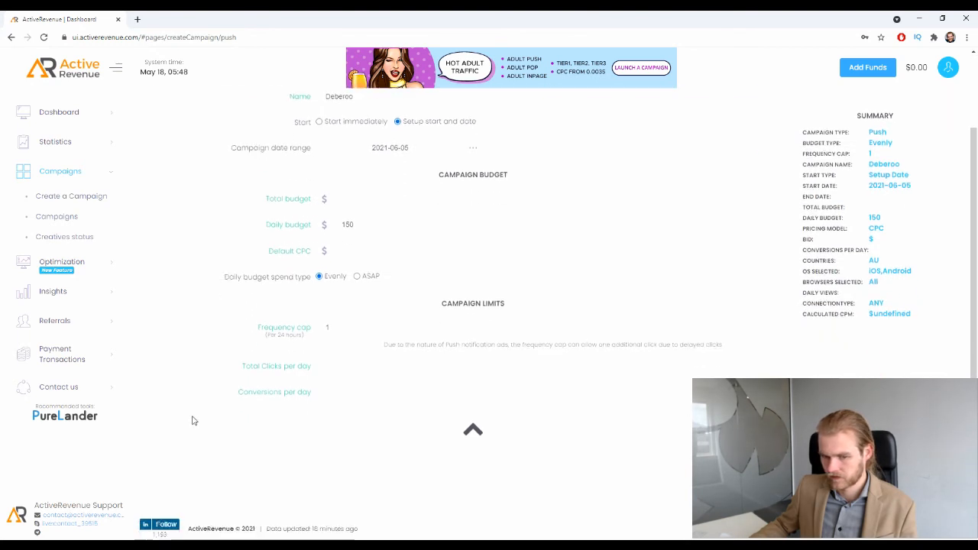
scroll(353, 336, "up", 1)
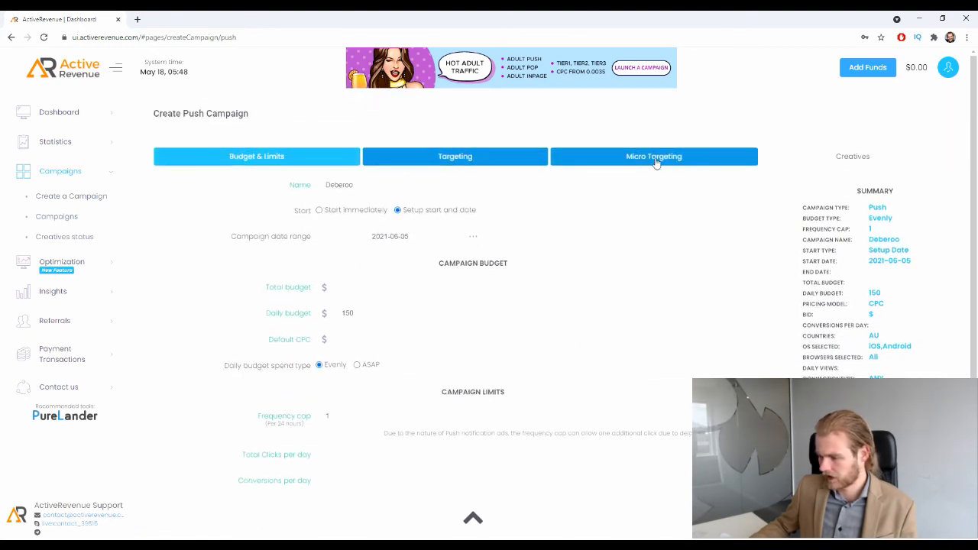
left_click(806, 162)
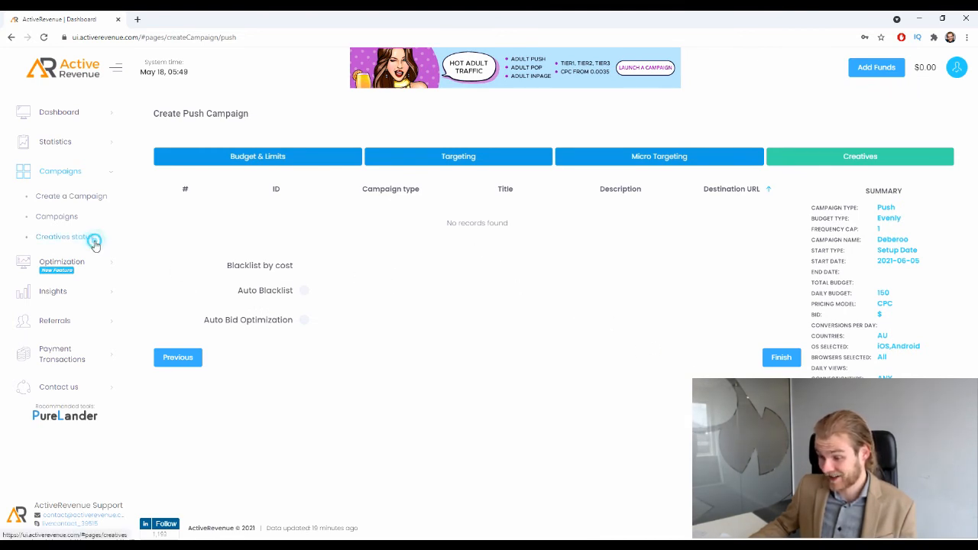
- Leave the wizard, discarding the unsaved campaign, and open the Creatives status page
left_click(61, 239)
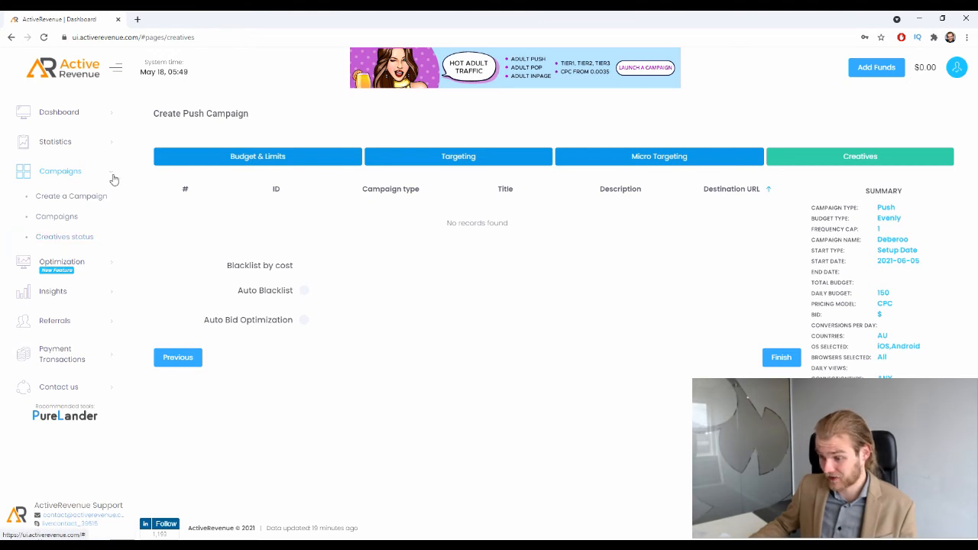
left_click(82, 237)
left_click(85, 220)
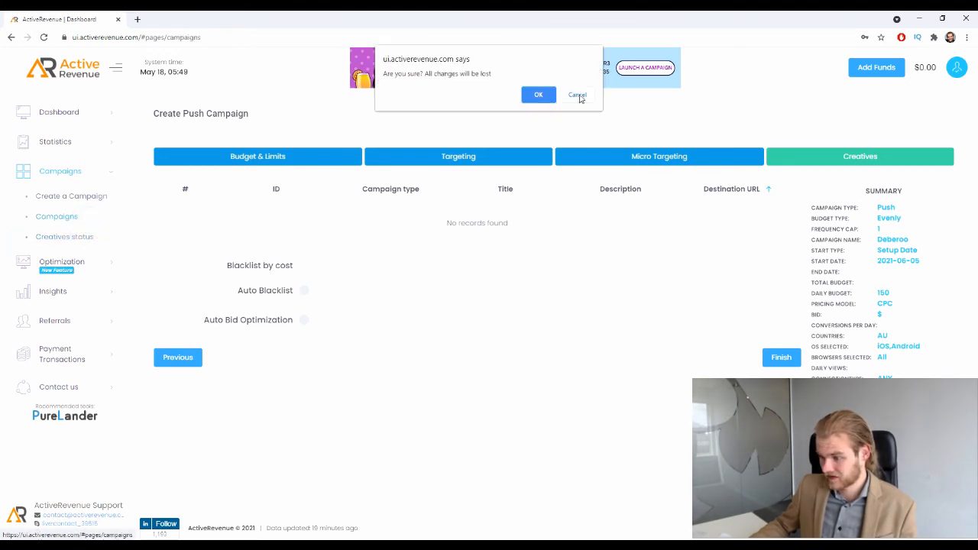
left_click(533, 93)
left_click(69, 239)
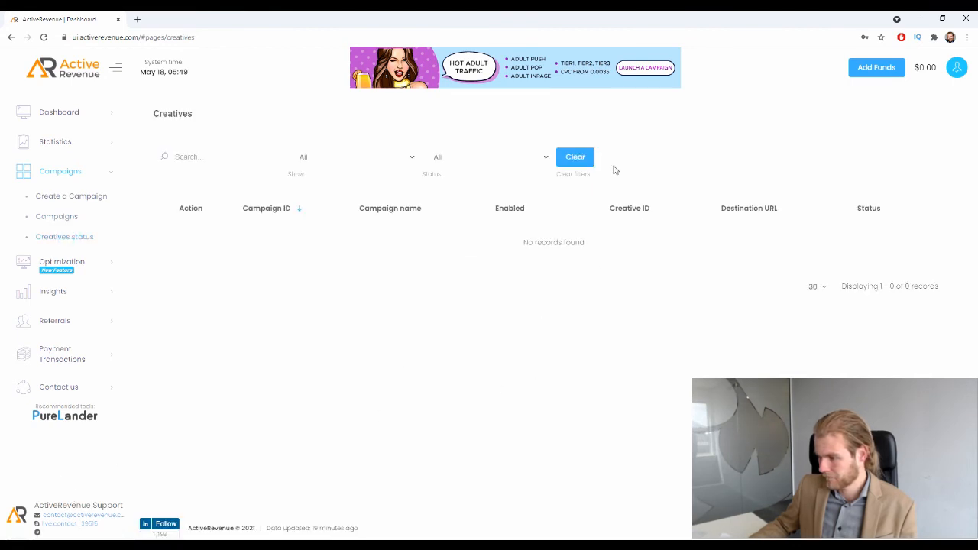
- Start a new Push campaign from the Campaigns list
left_click(346, 246)
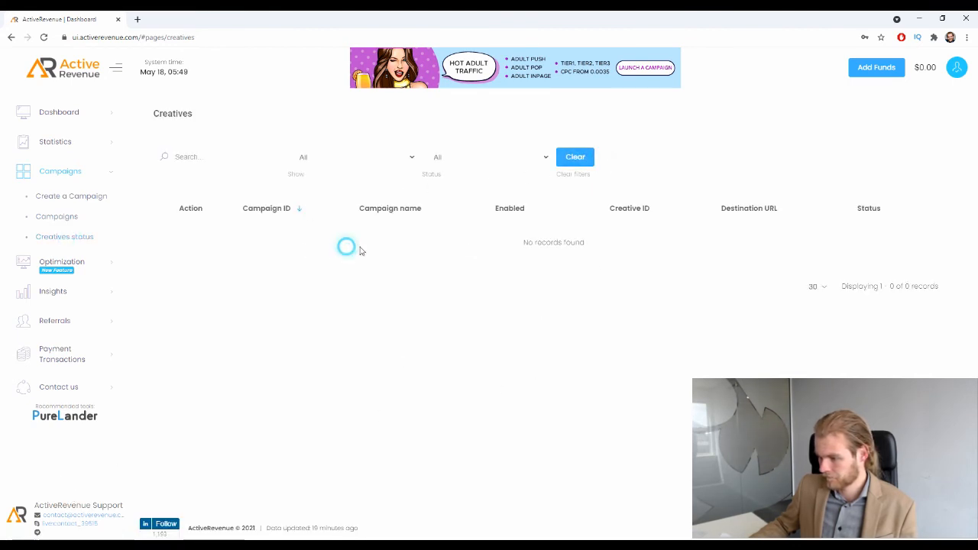
left_click(608, 243)
left_click(498, 243)
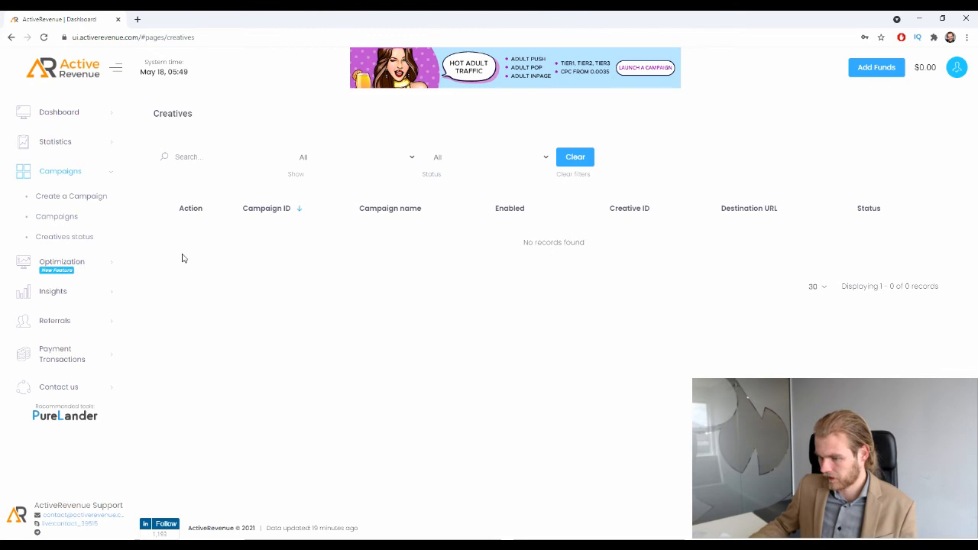
left_click(90, 218)
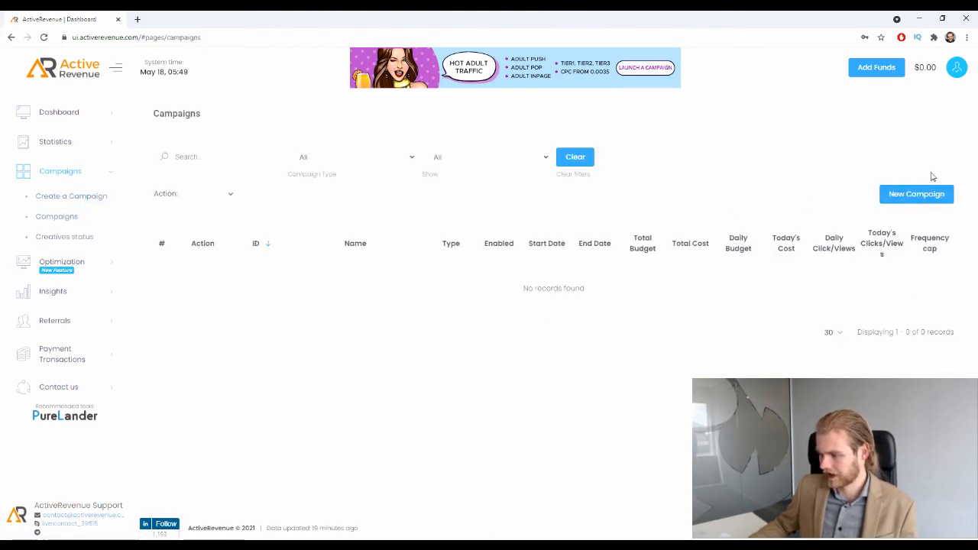
left_click(921, 194)
left_click(354, 200)
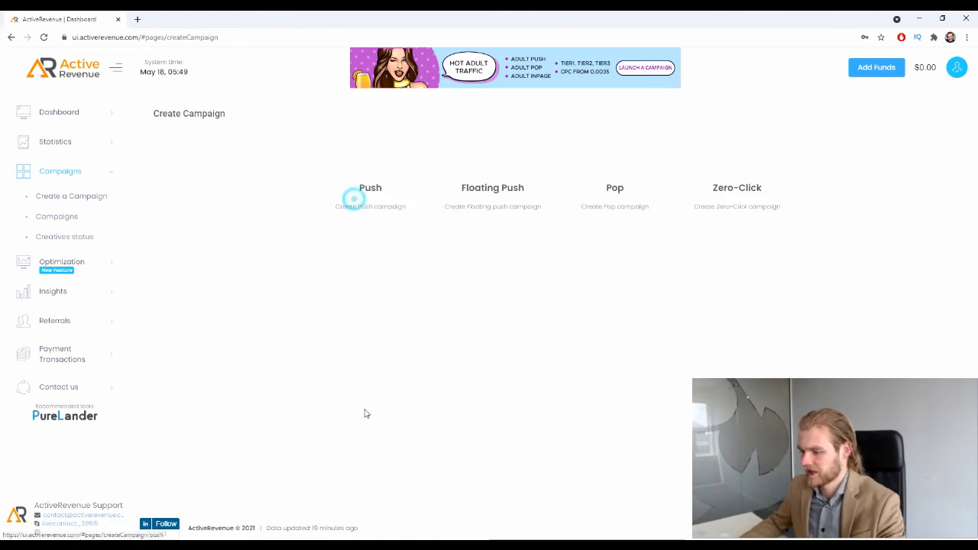
left_click(377, 208)
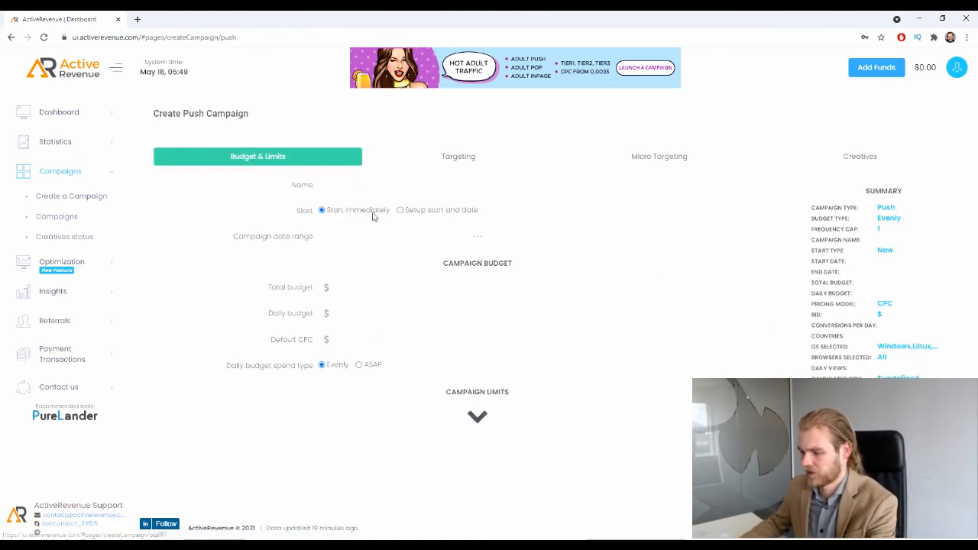
- Name the campaign 'sfwef' and give it a daily budget of 150
left_click(368, 188)
type("sfwef")
left_click(373, 233)
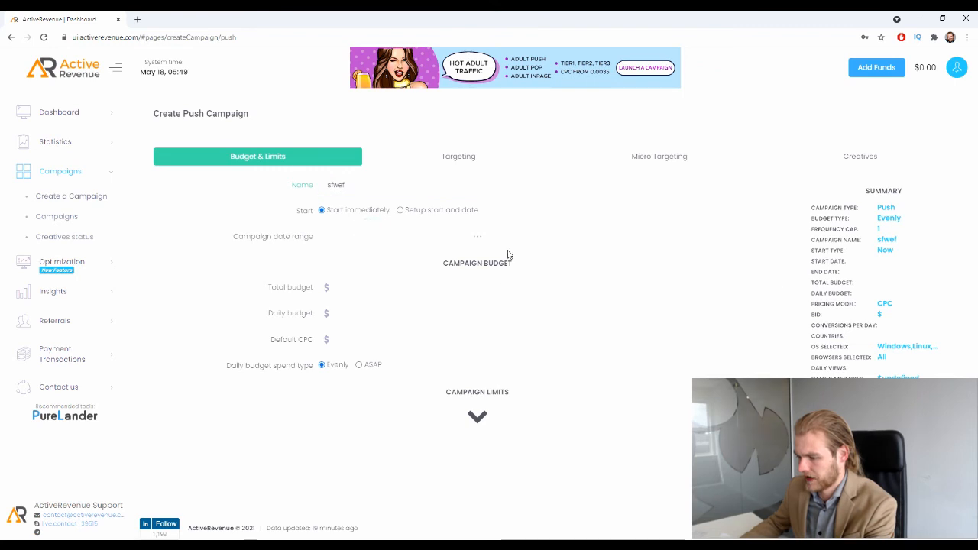
left_click_drag(324, 209, 433, 203)
left_click(495, 216)
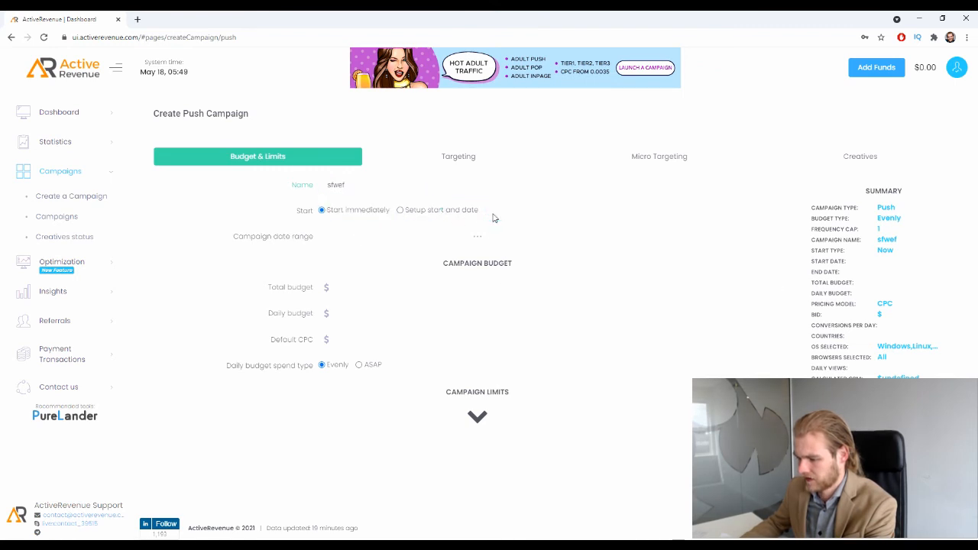
left_click(395, 290)
left_click(398, 311)
type("150")
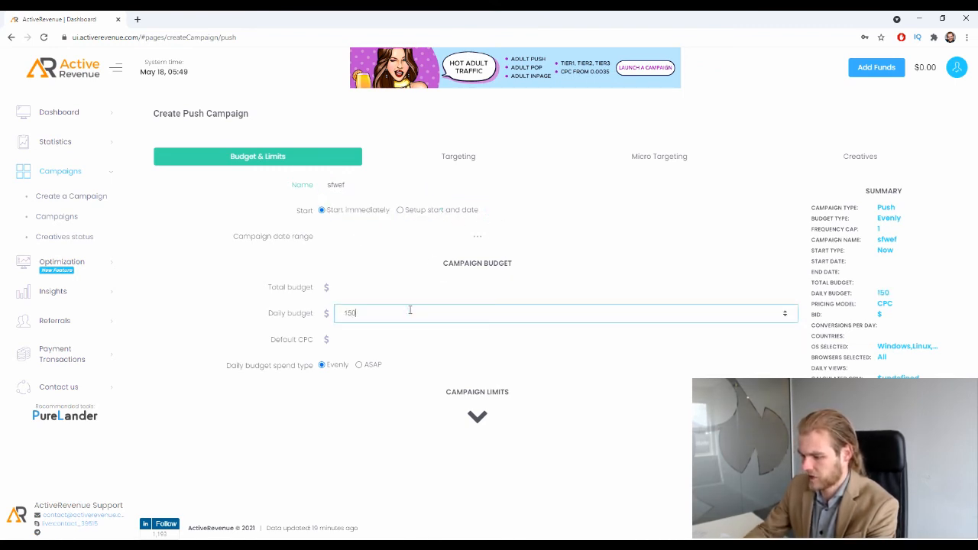
left_click(388, 407)
- Target Australia & New Zealand and advance through Micro Targeting to Creatives
left_click(477, 417)
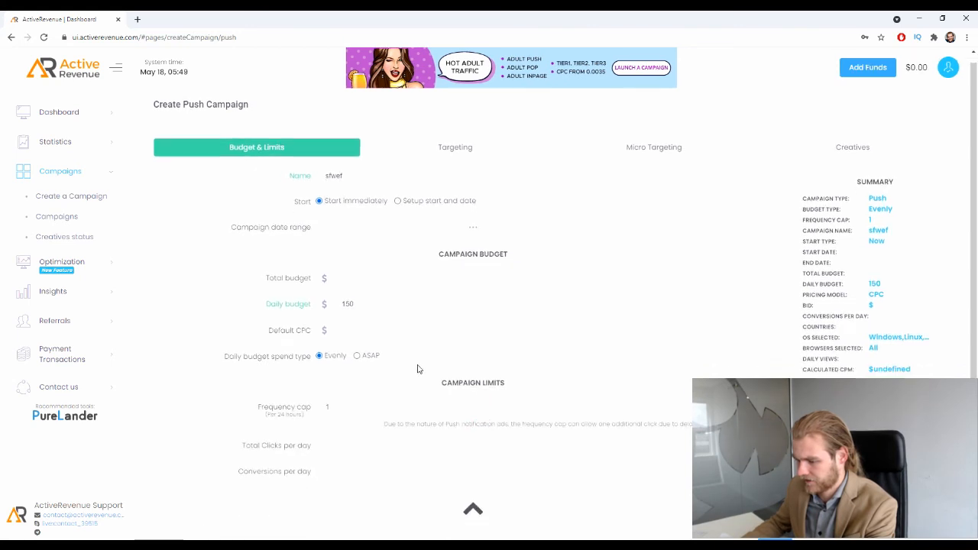
scroll(417, 369, "down", 1)
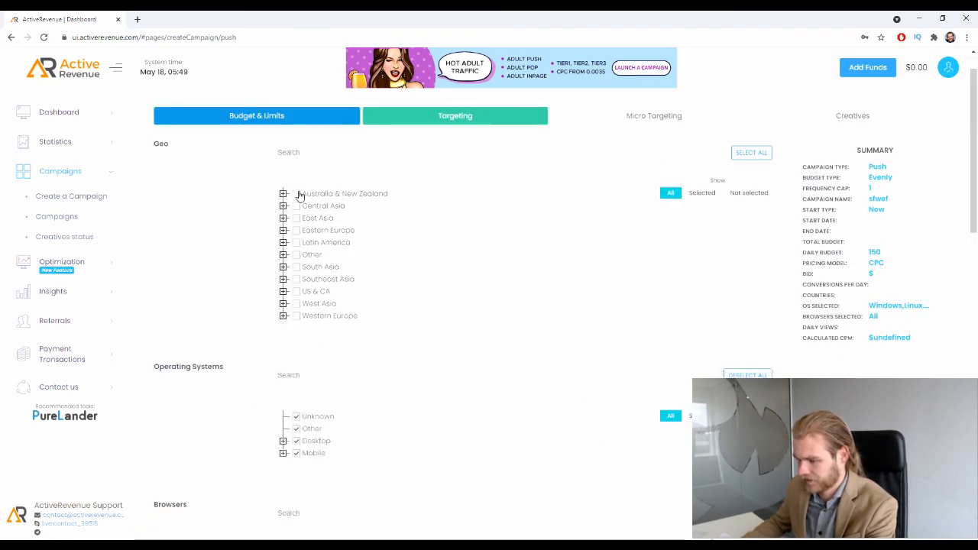
left_click(296, 194)
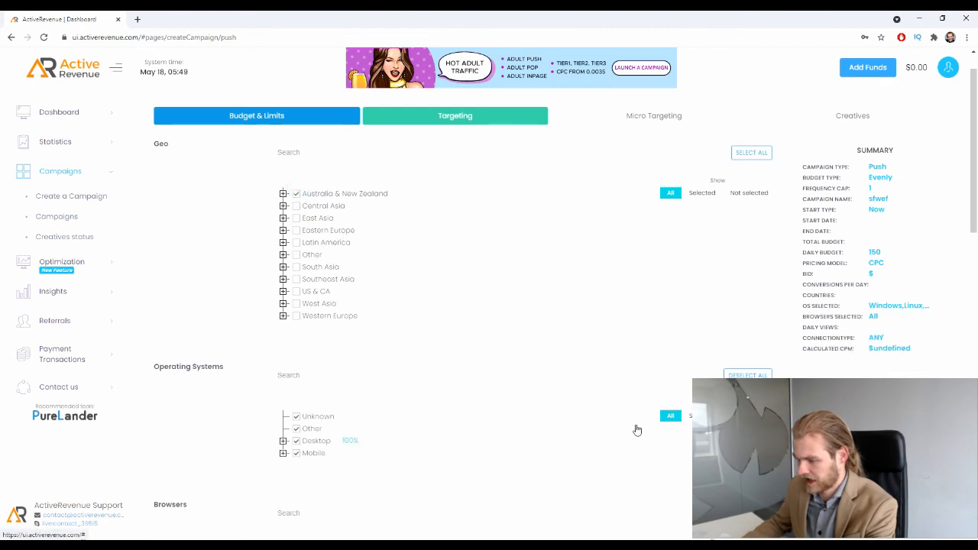
scroll(338, 382, "down", 4)
scroll(316, 323, "up", 2)
scroll(315, 322, "down", 10)
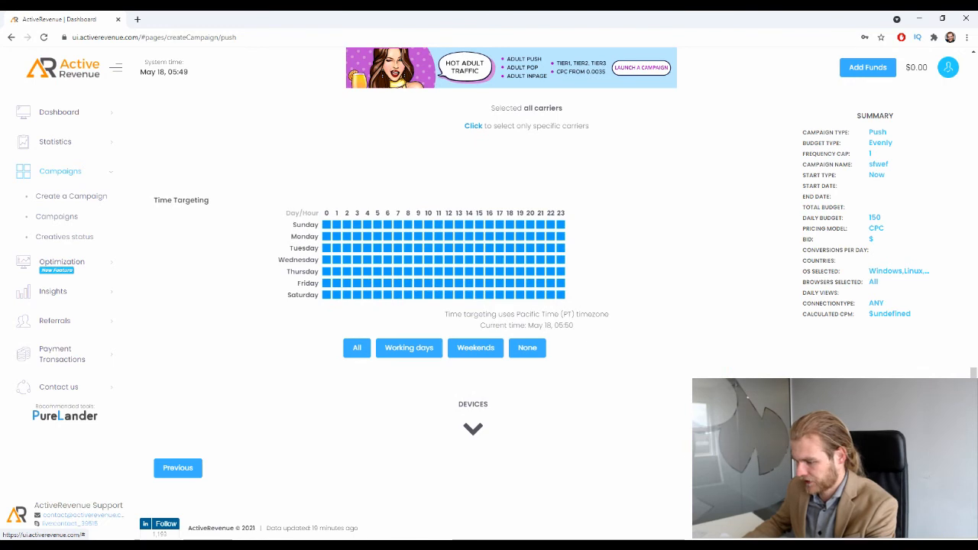
left_click(784, 467)
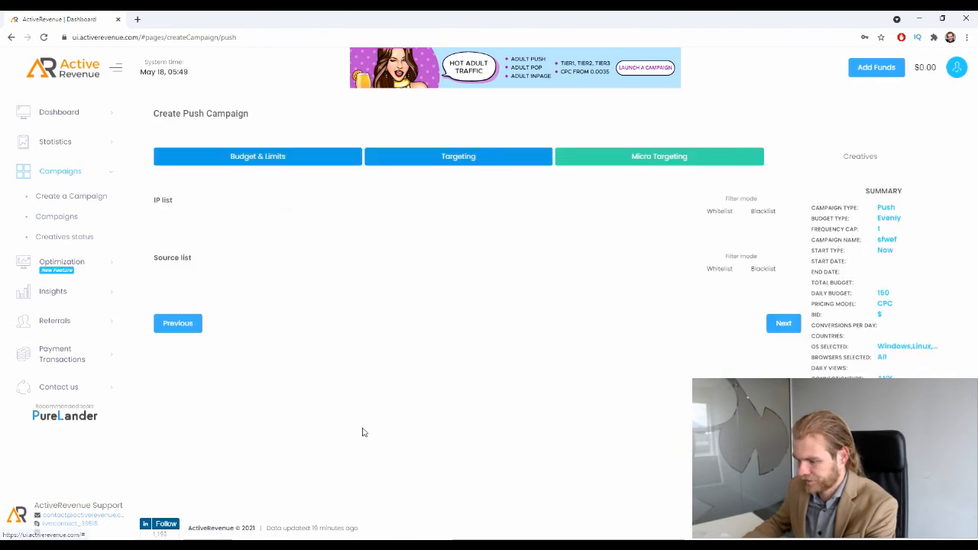
left_click(780, 323)
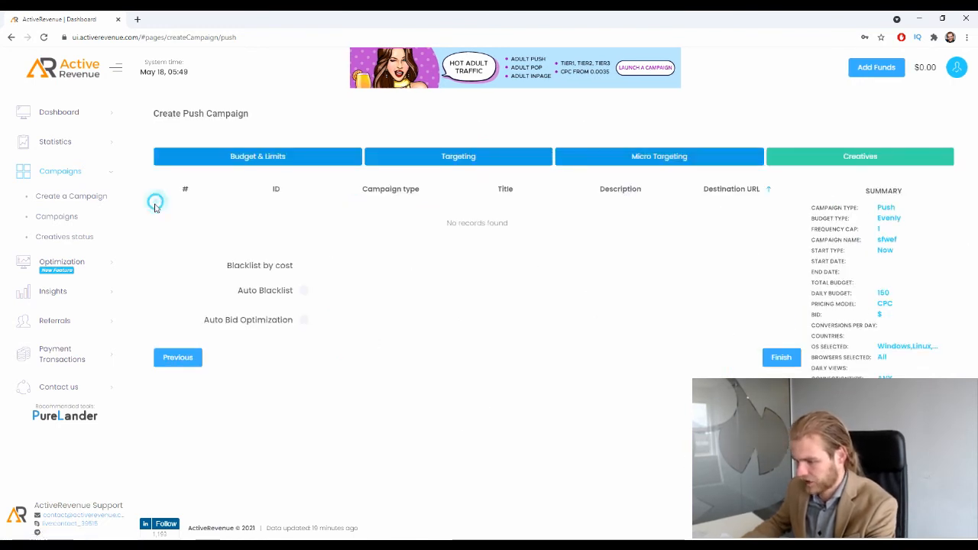
left_click_drag(717, 189, 757, 190)
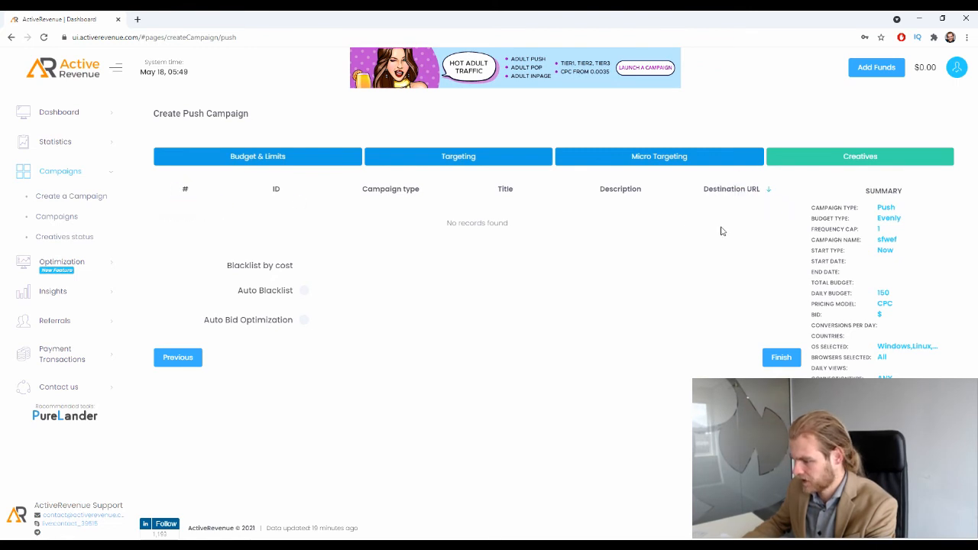
left_click(741, 192)
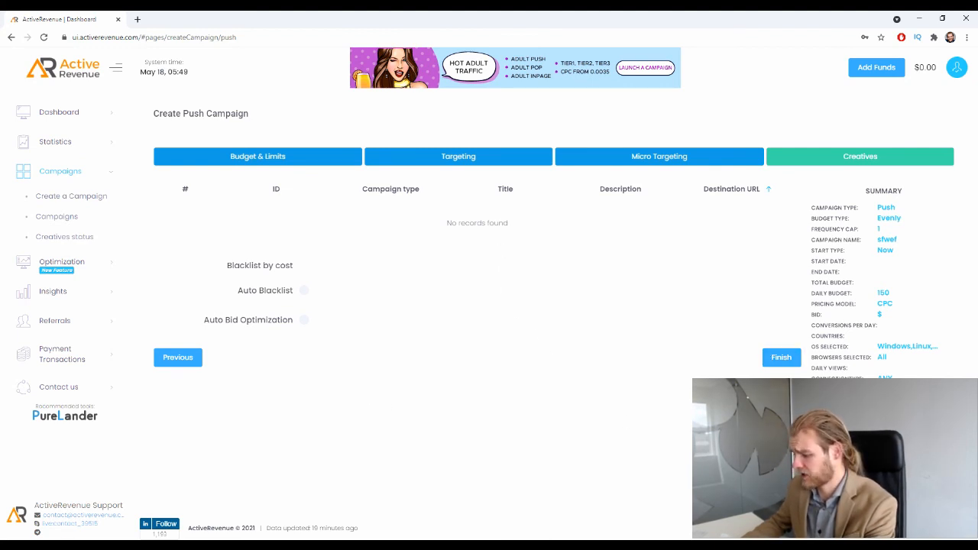
left_click(589, 214)
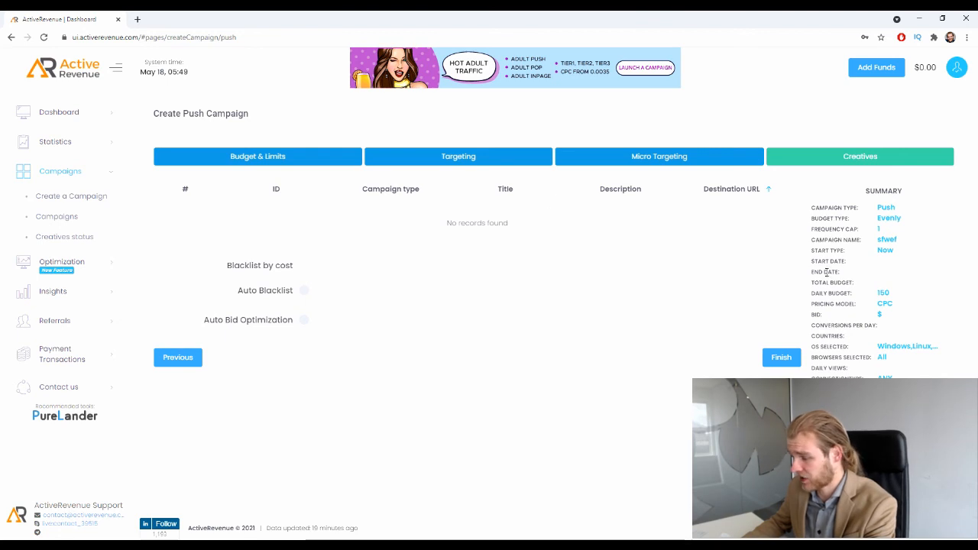